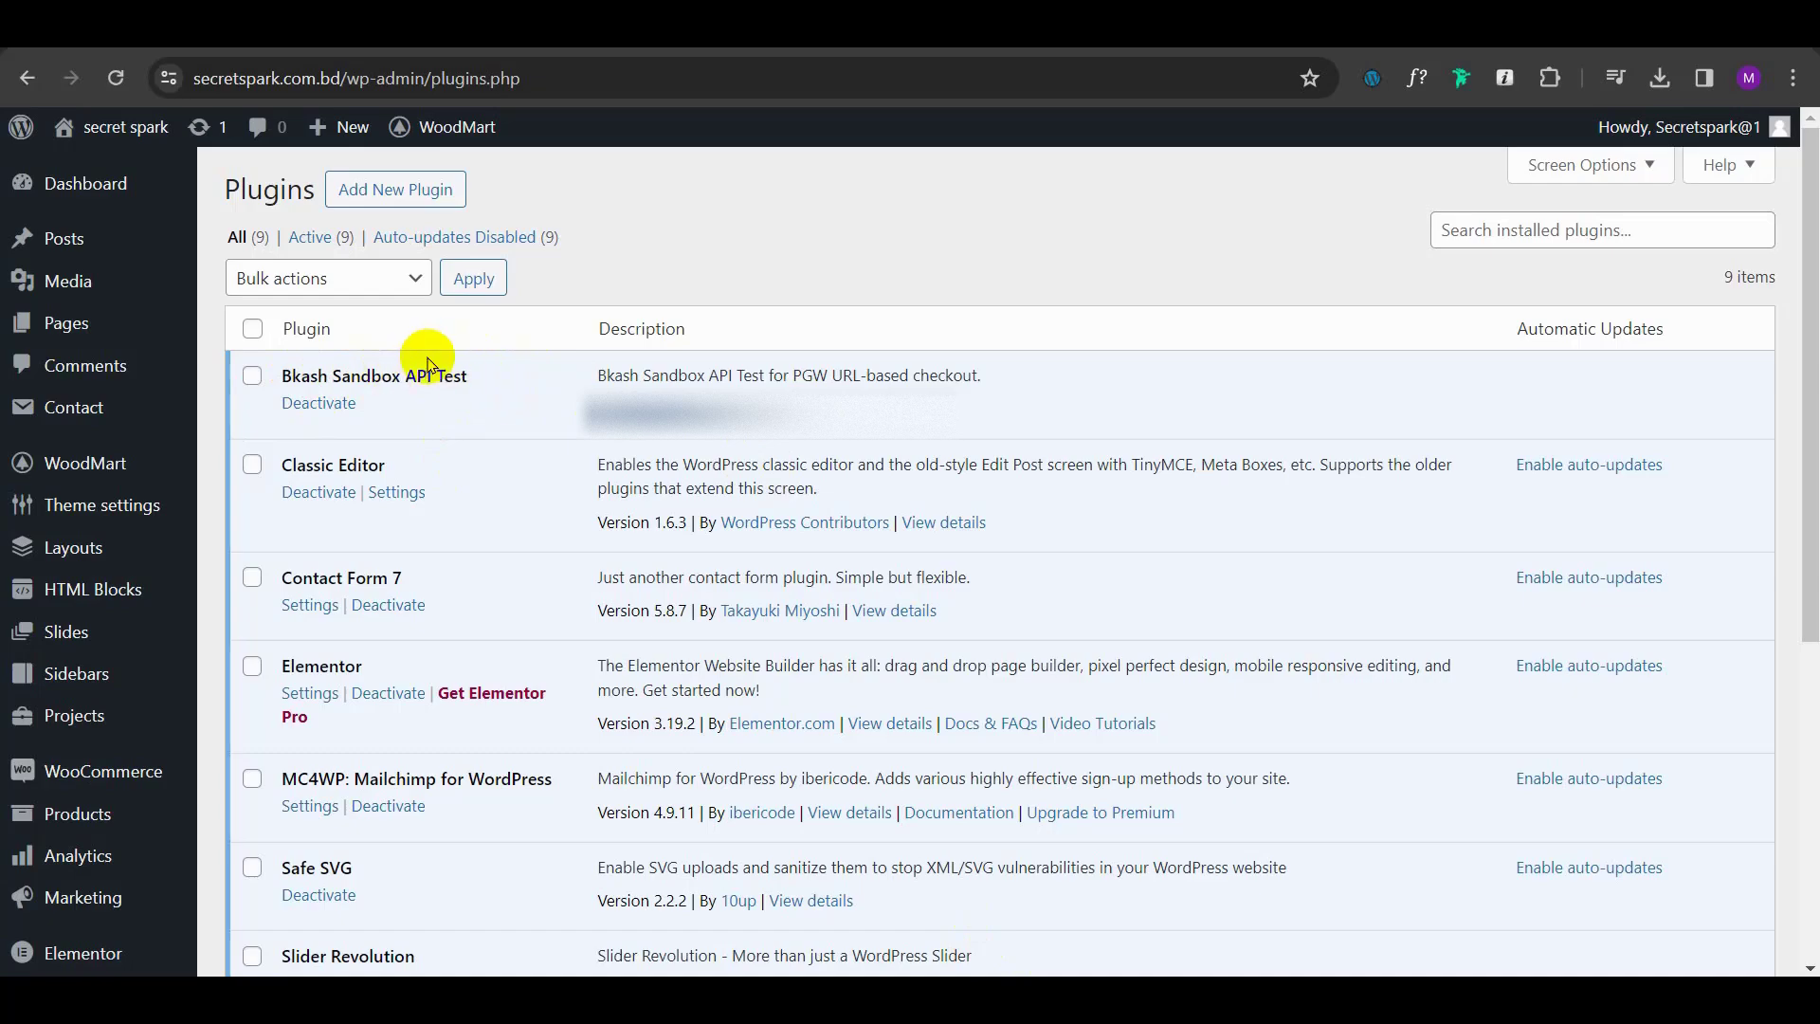
Open the Payments tab of WooCommerce Settings, where Bkash Sandbox API Test is listed.
scroll(1026, 974, "down", 4)
mouse_move(150, 415)
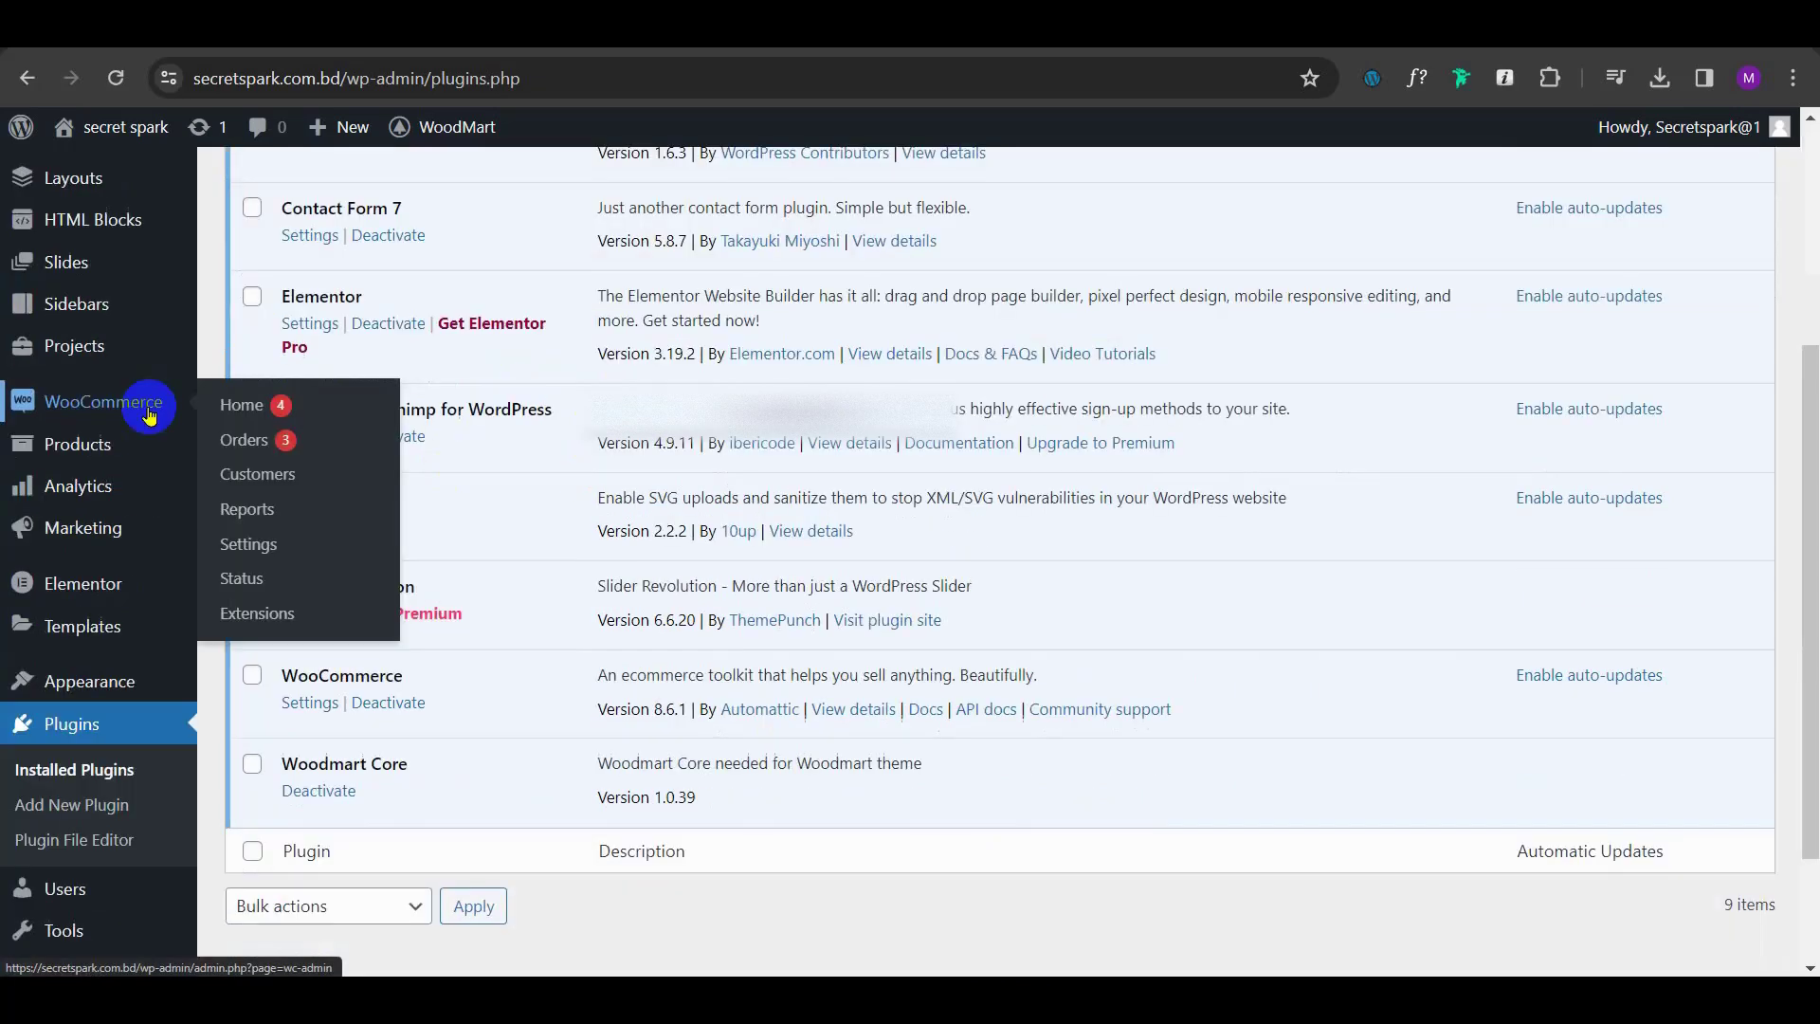
left_click(250, 543)
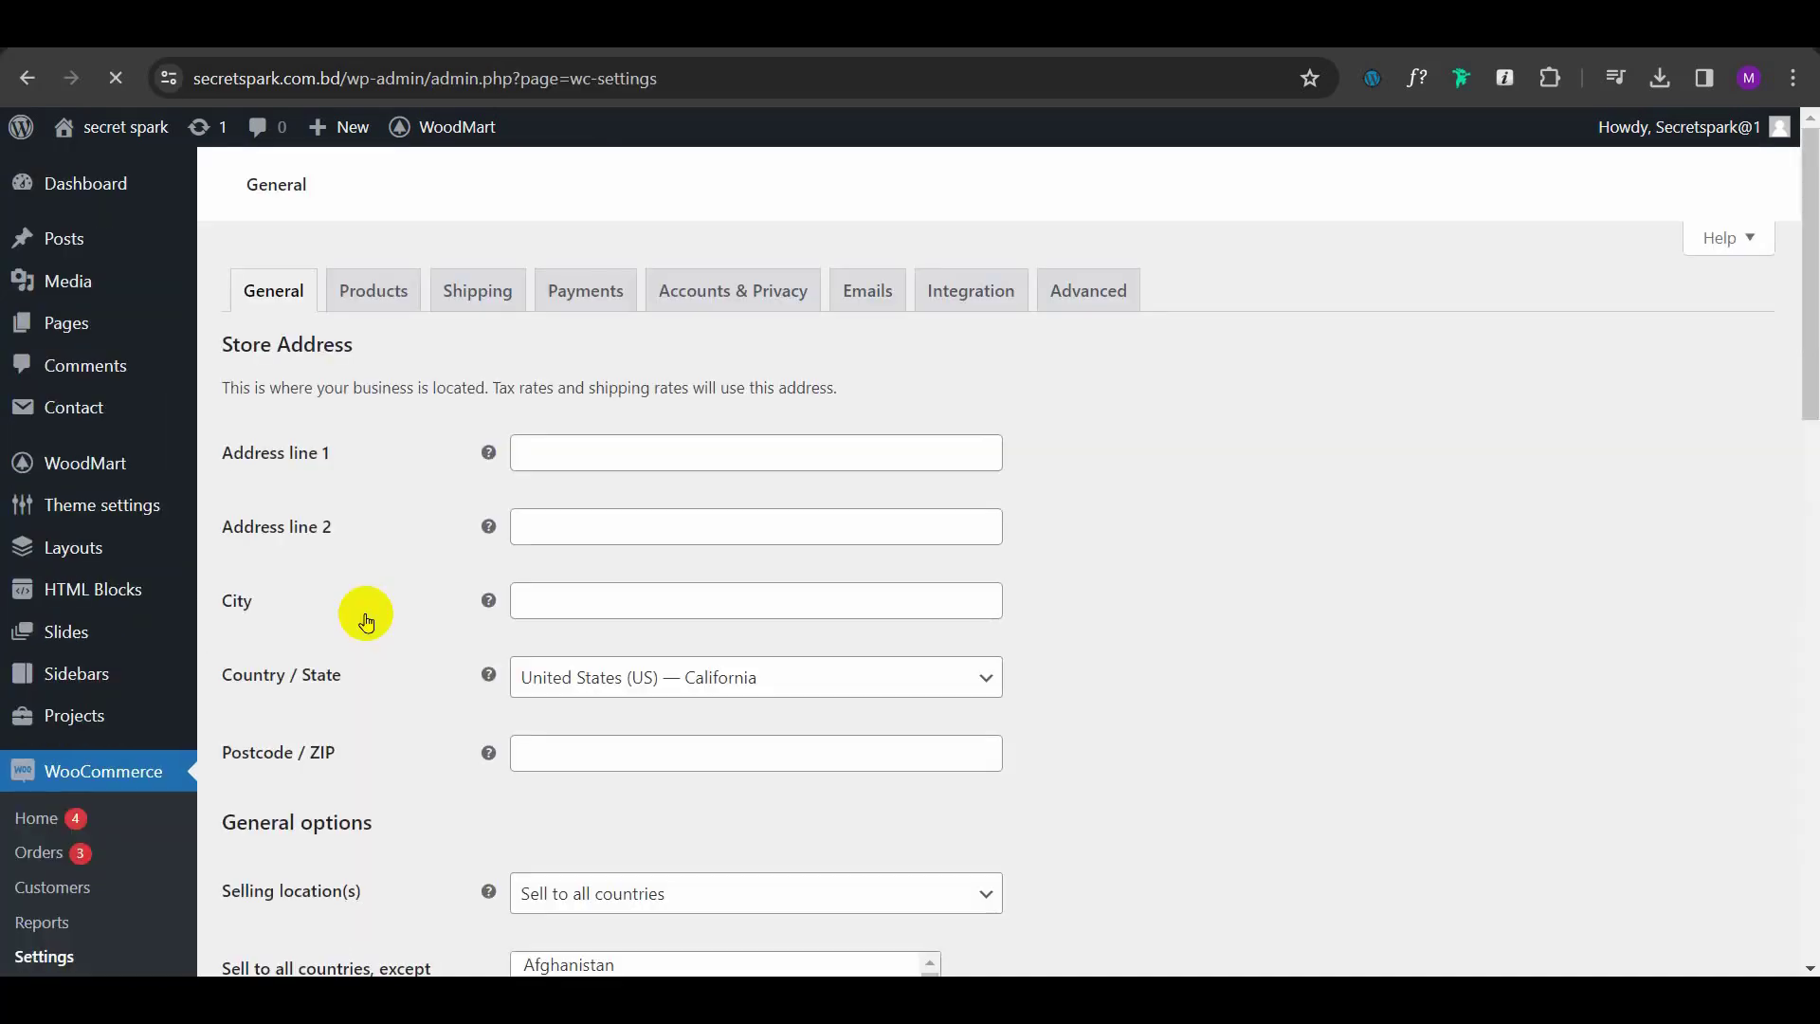
left_click(574, 305)
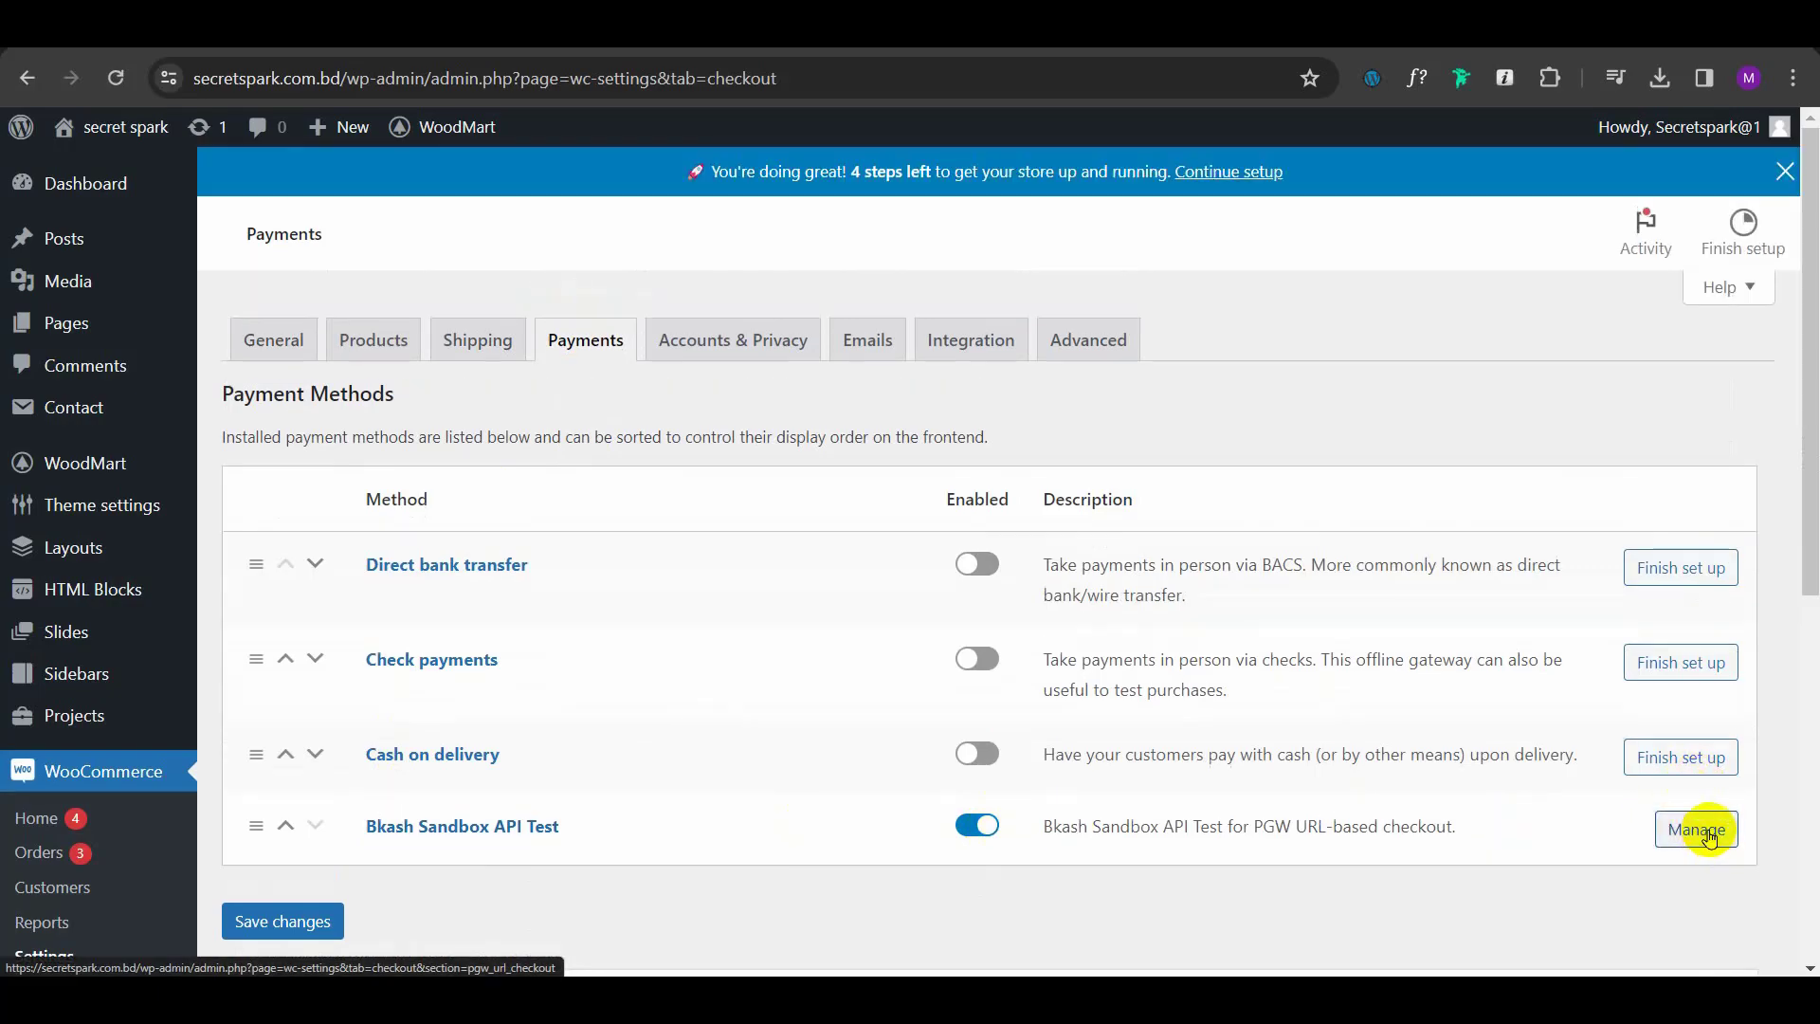
Open the Bkash Sandbox API Test gateway settings and scroll through its credential fields.
left_click(1709, 830)
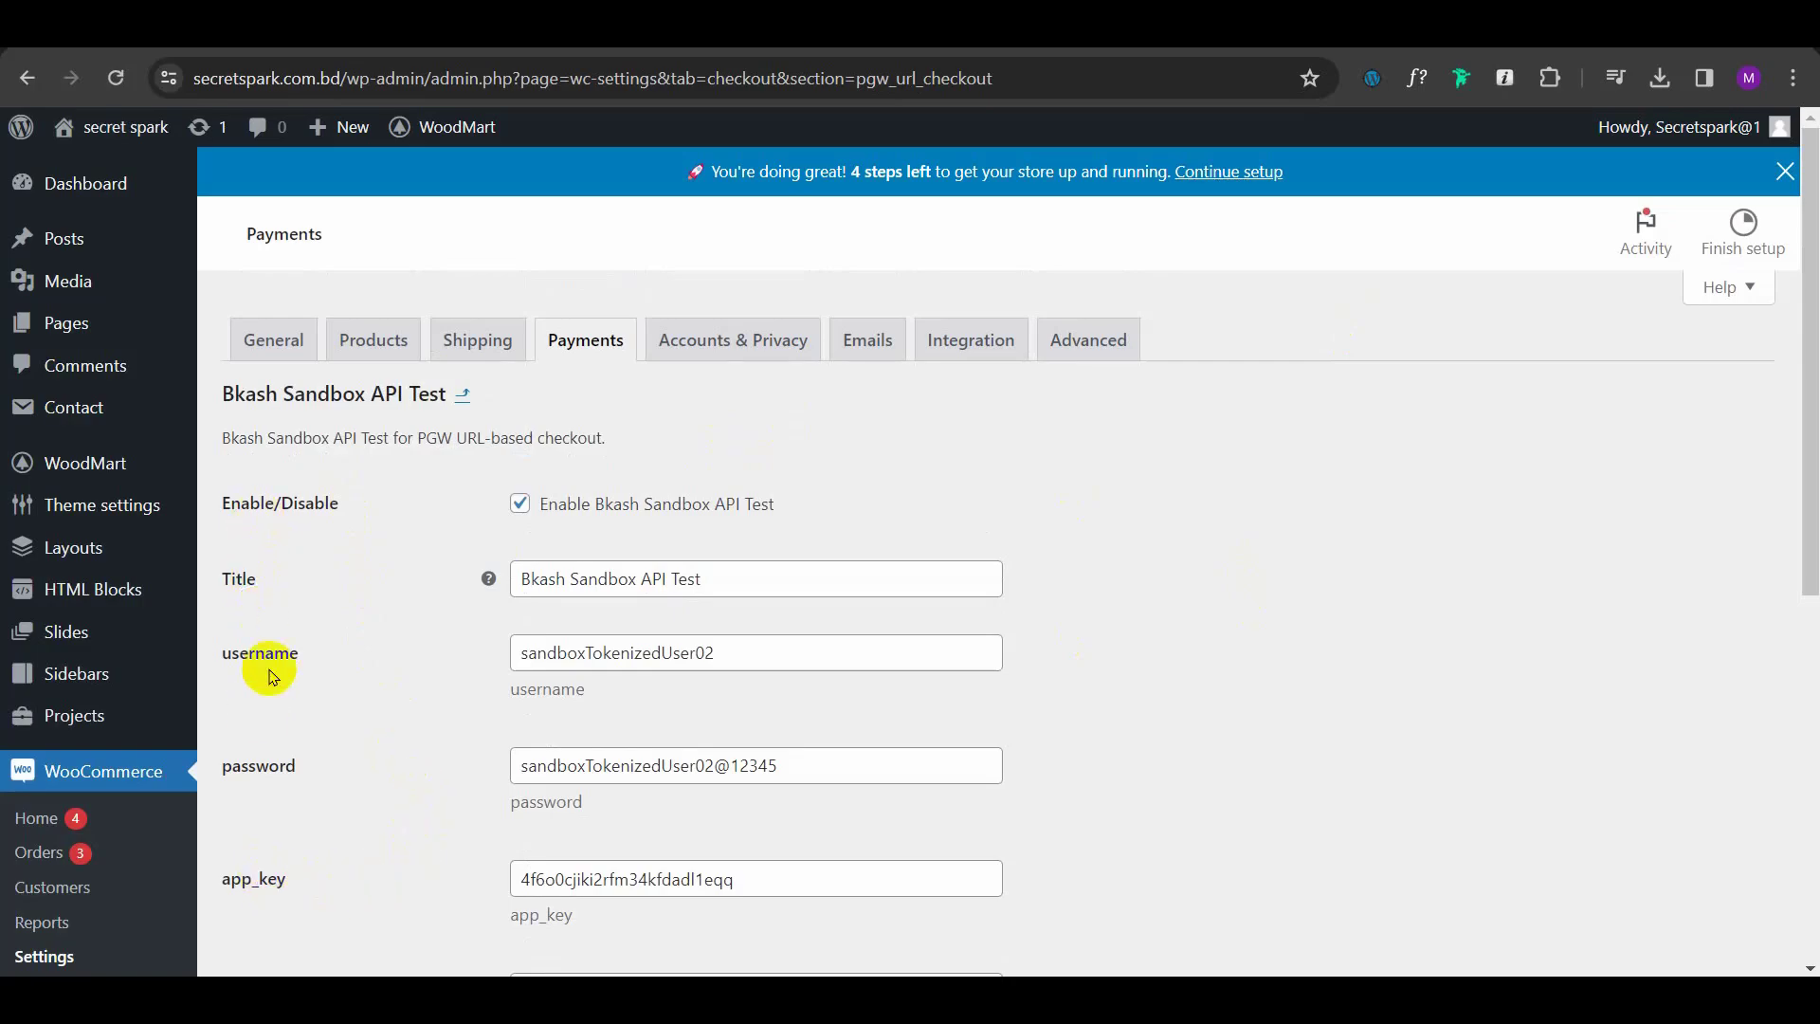
scroll(259, 777, "down", 1)
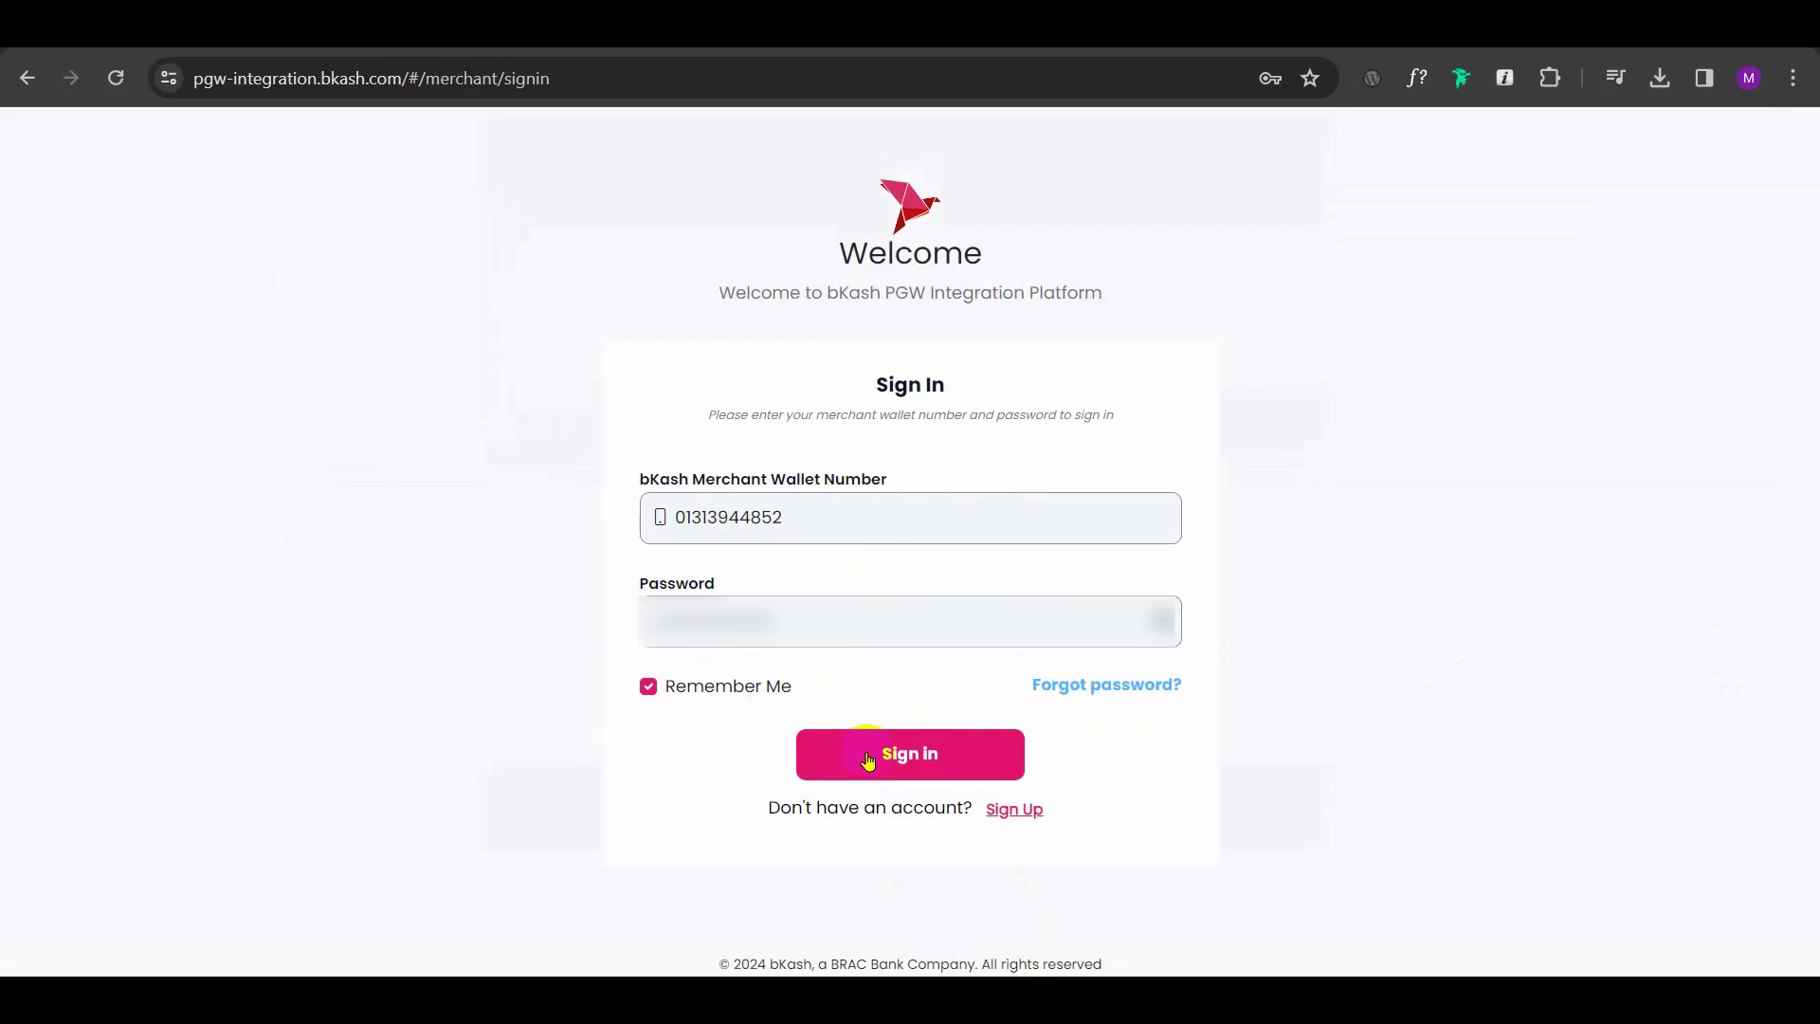
Sign in to bKash PGW and view the Product List showing Regular Checkout (URL).
left_click(868, 757)
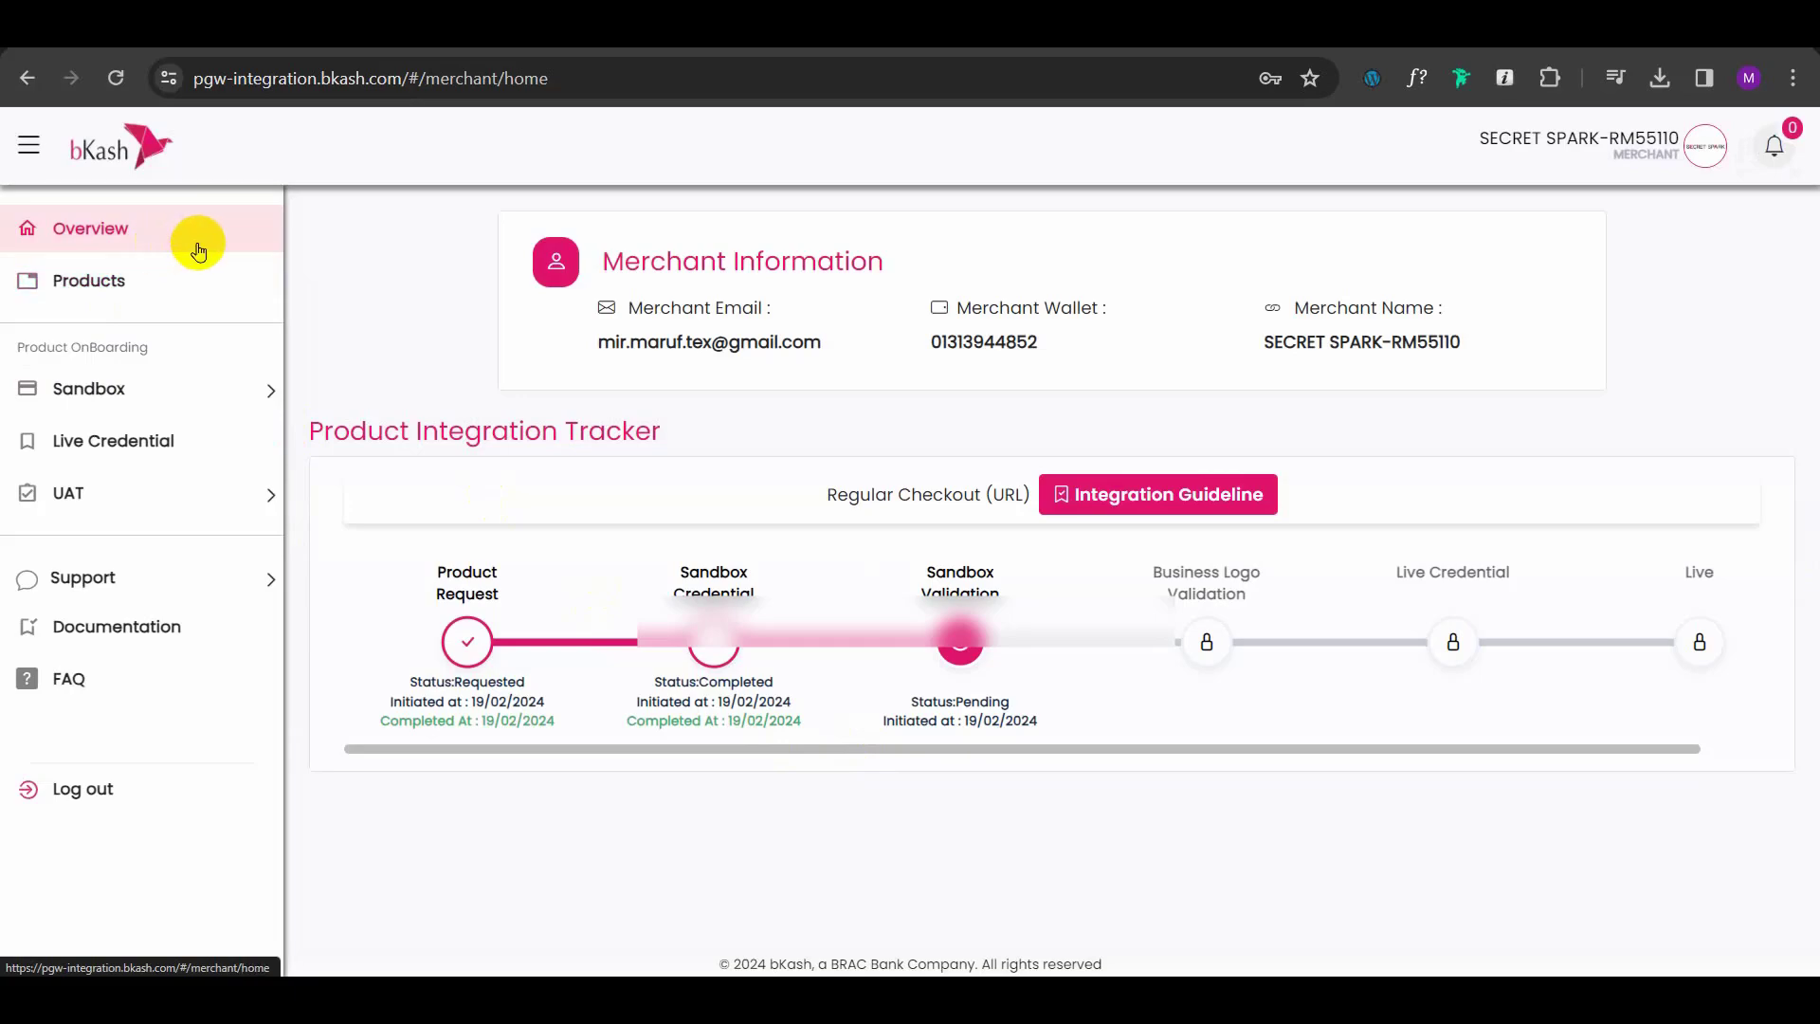
left_click(99, 280)
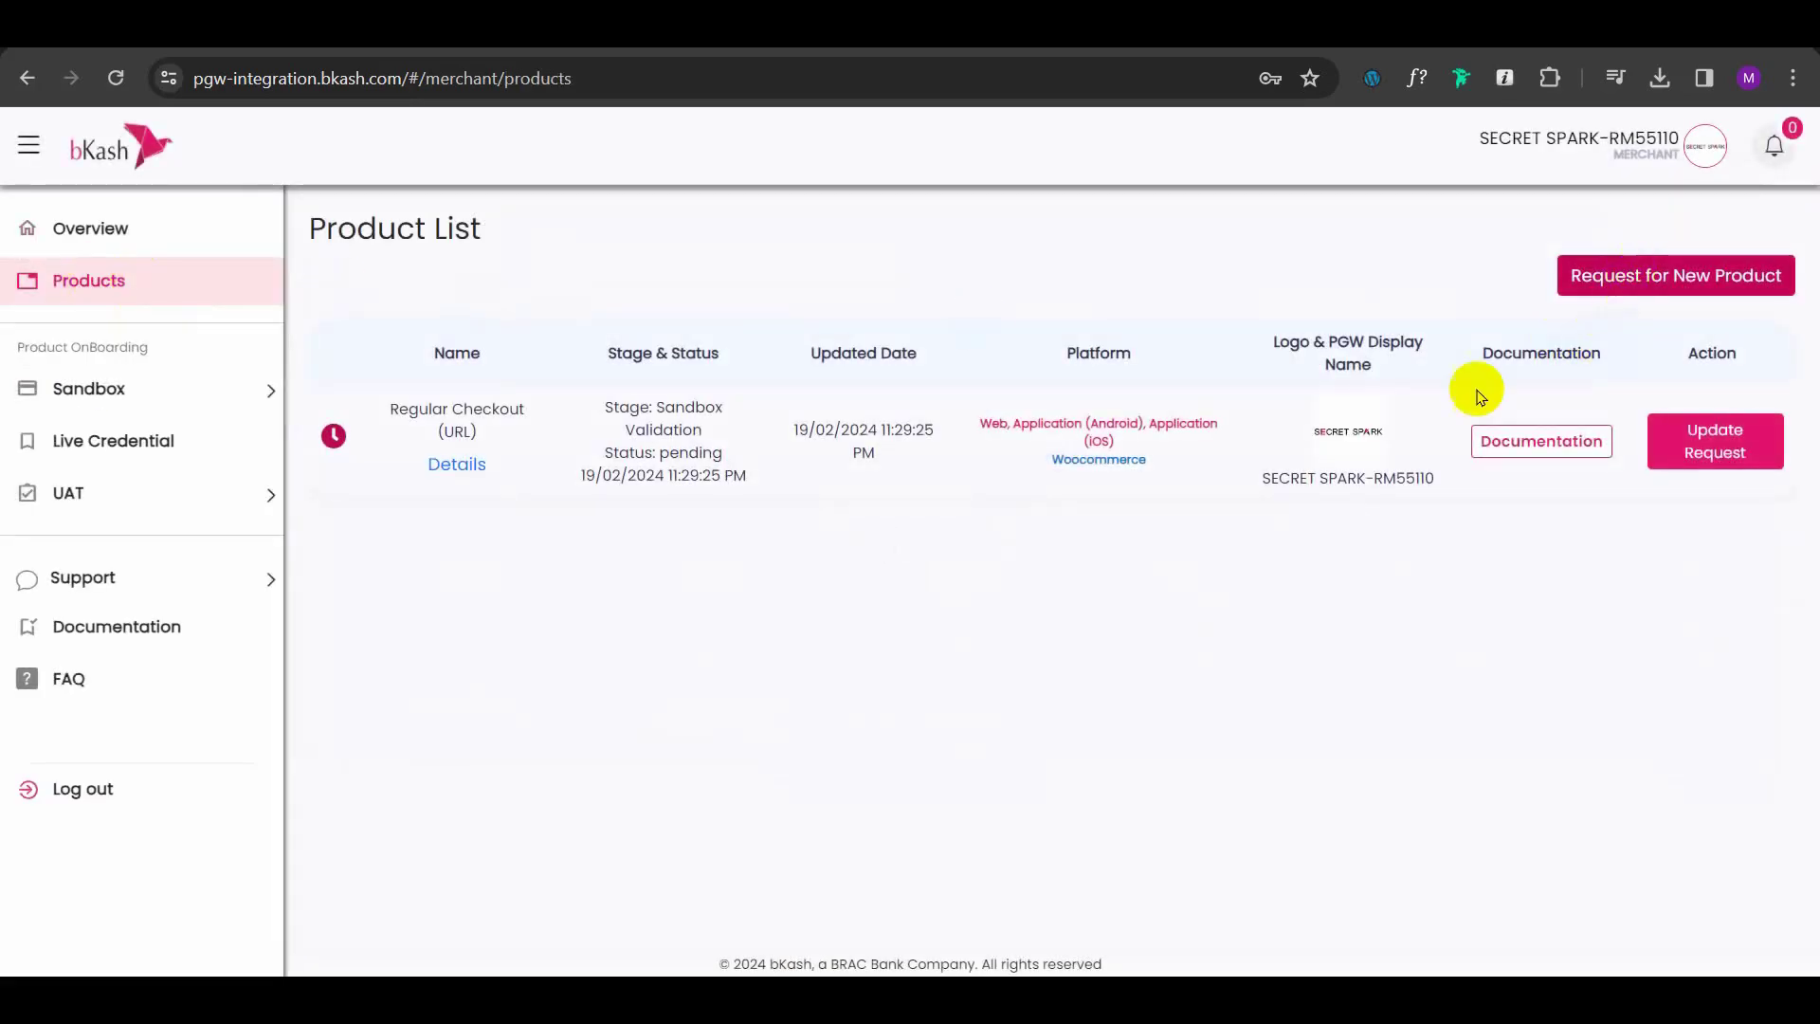
Start a new product request and look over its form, including the Business Type list.
left_click(1647, 291)
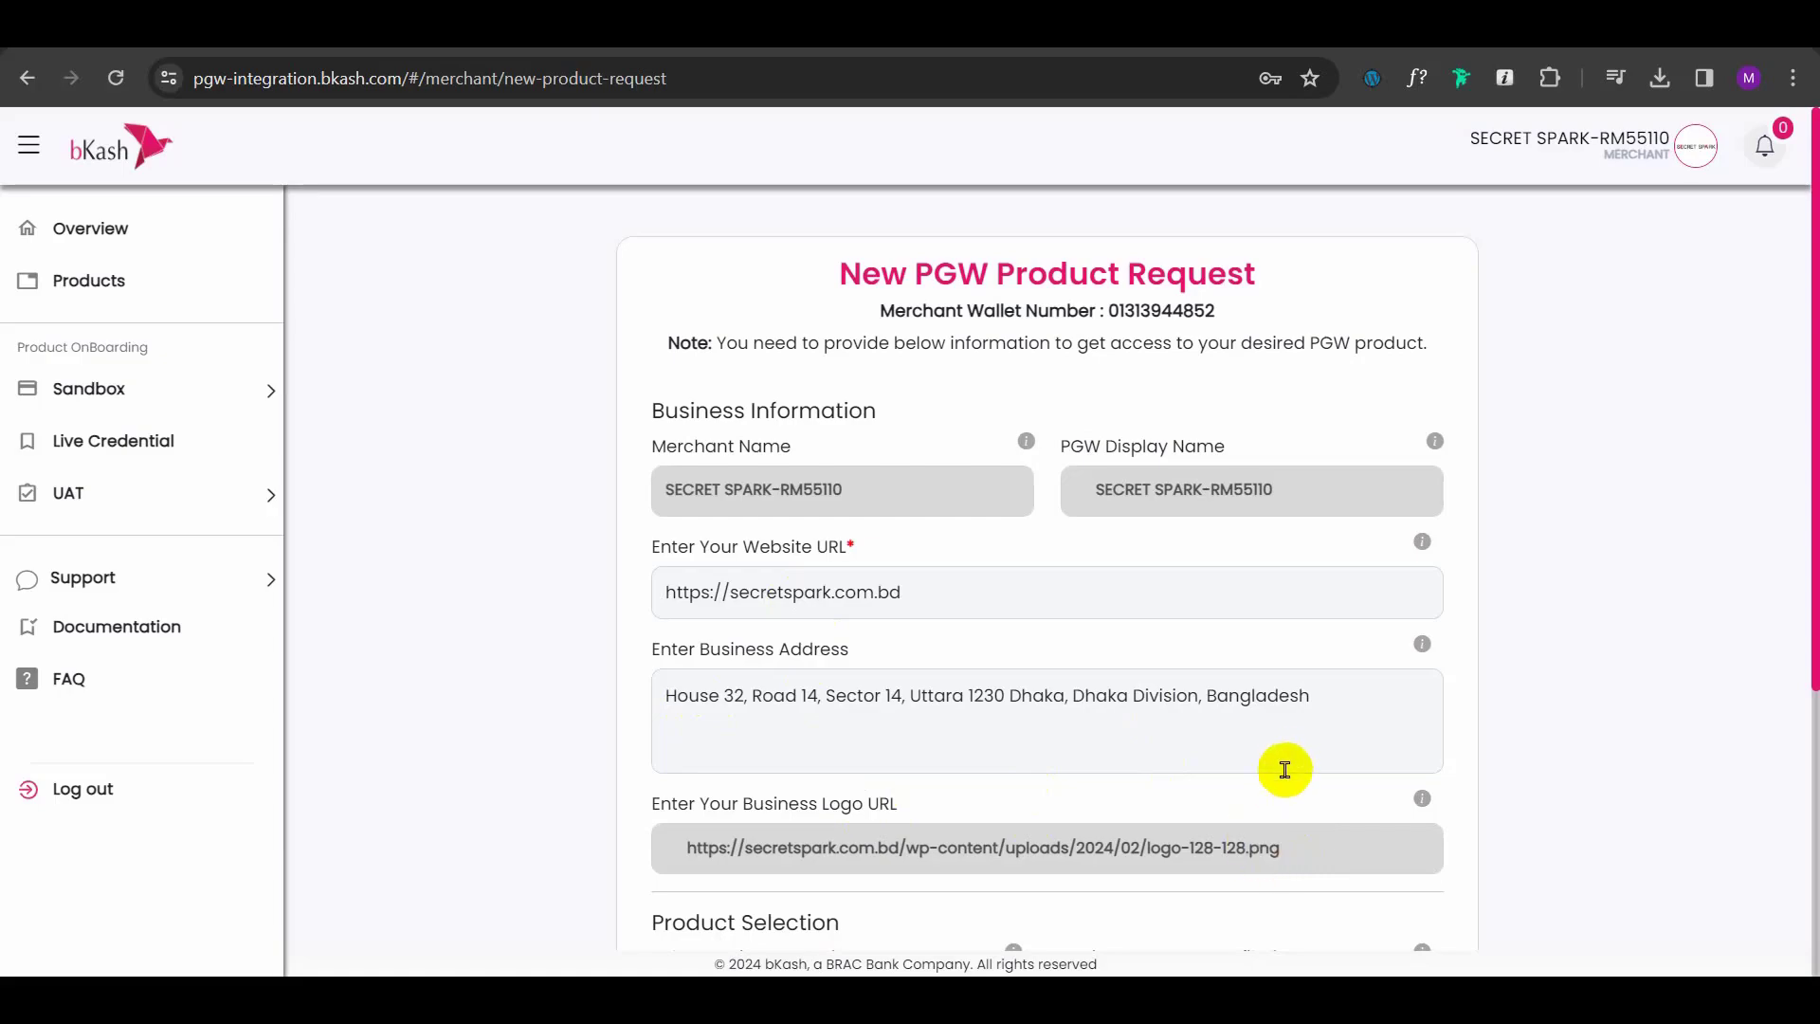
scroll(853, 764, "down", 3)
left_click(853, 758)
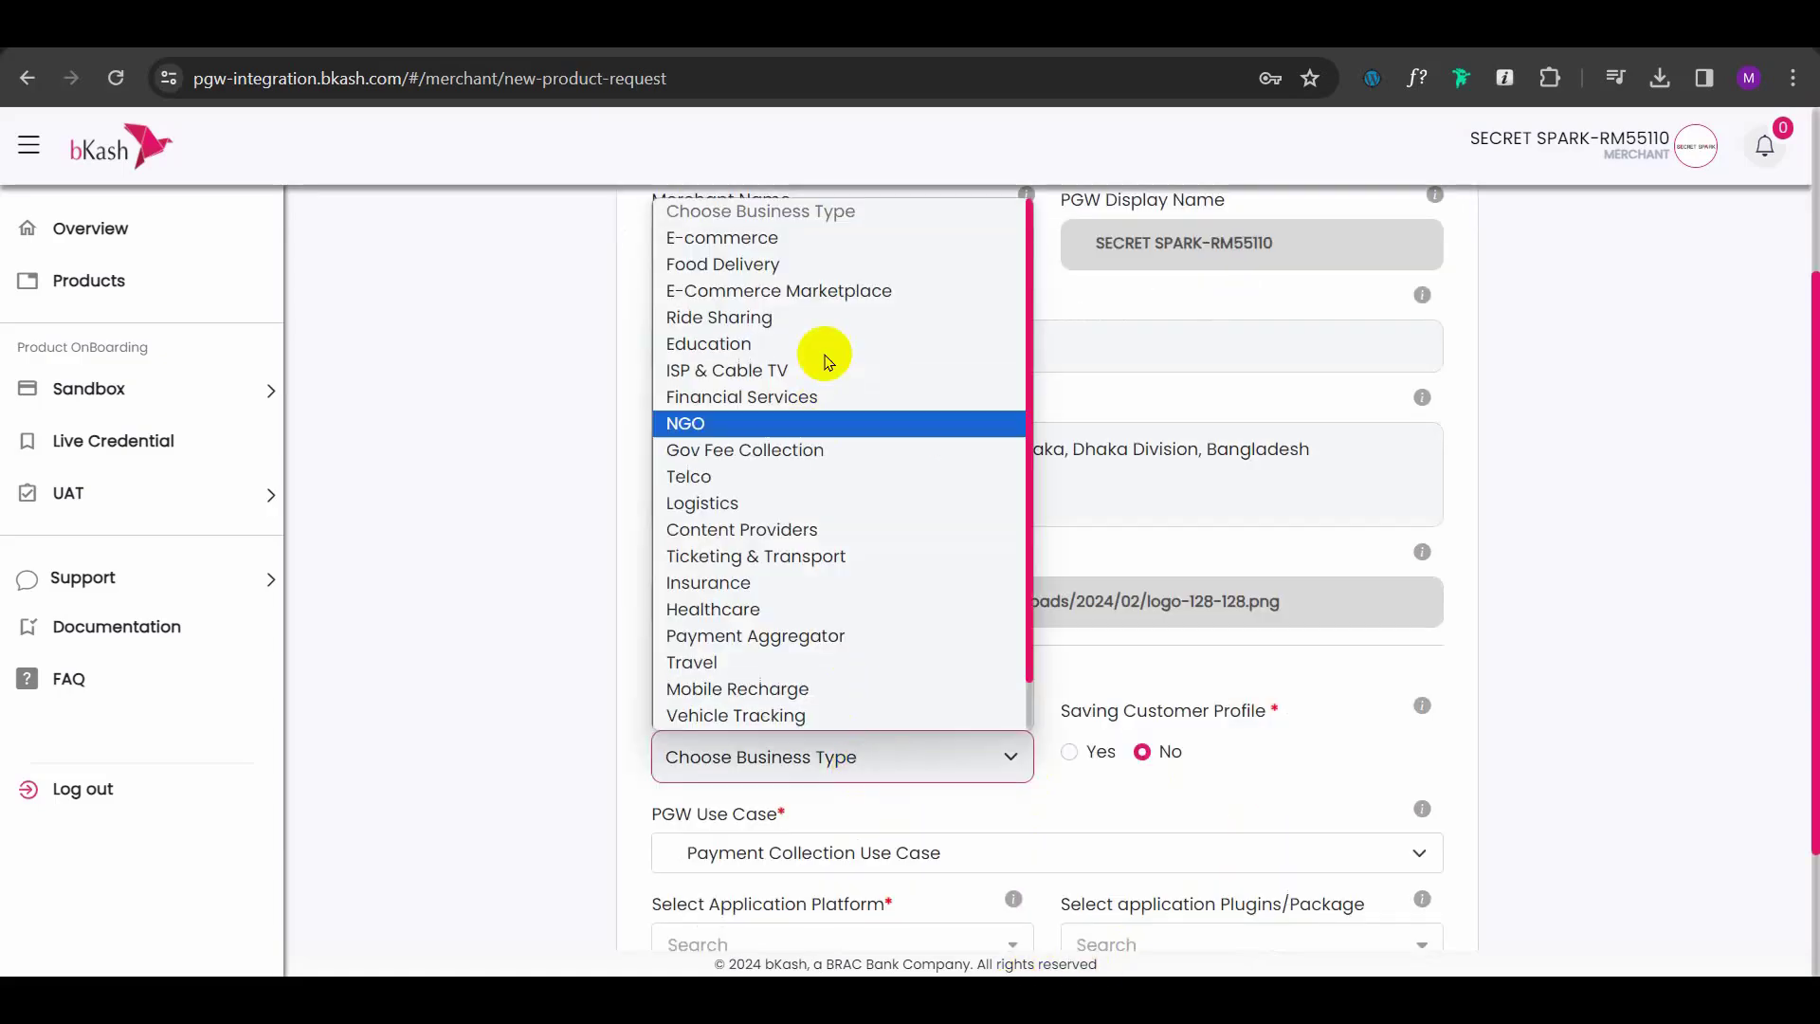
left_click(409, 475)
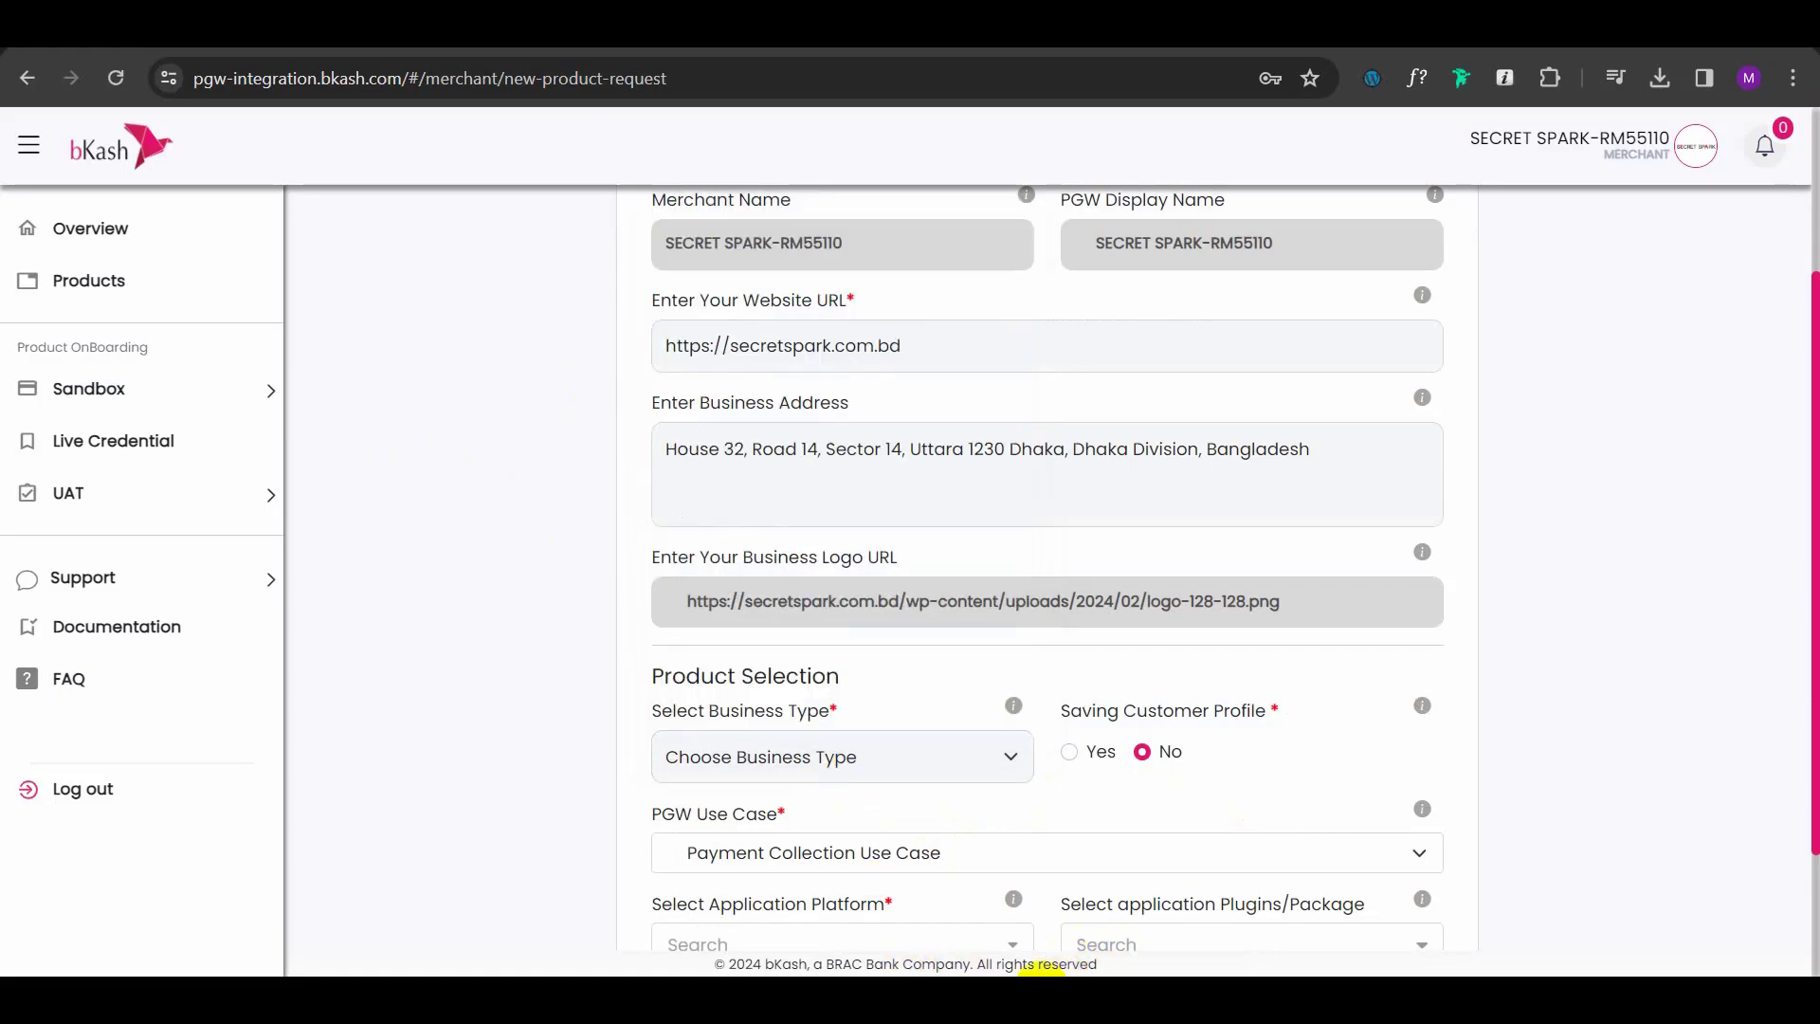
scroll(1023, 958, "down", 2)
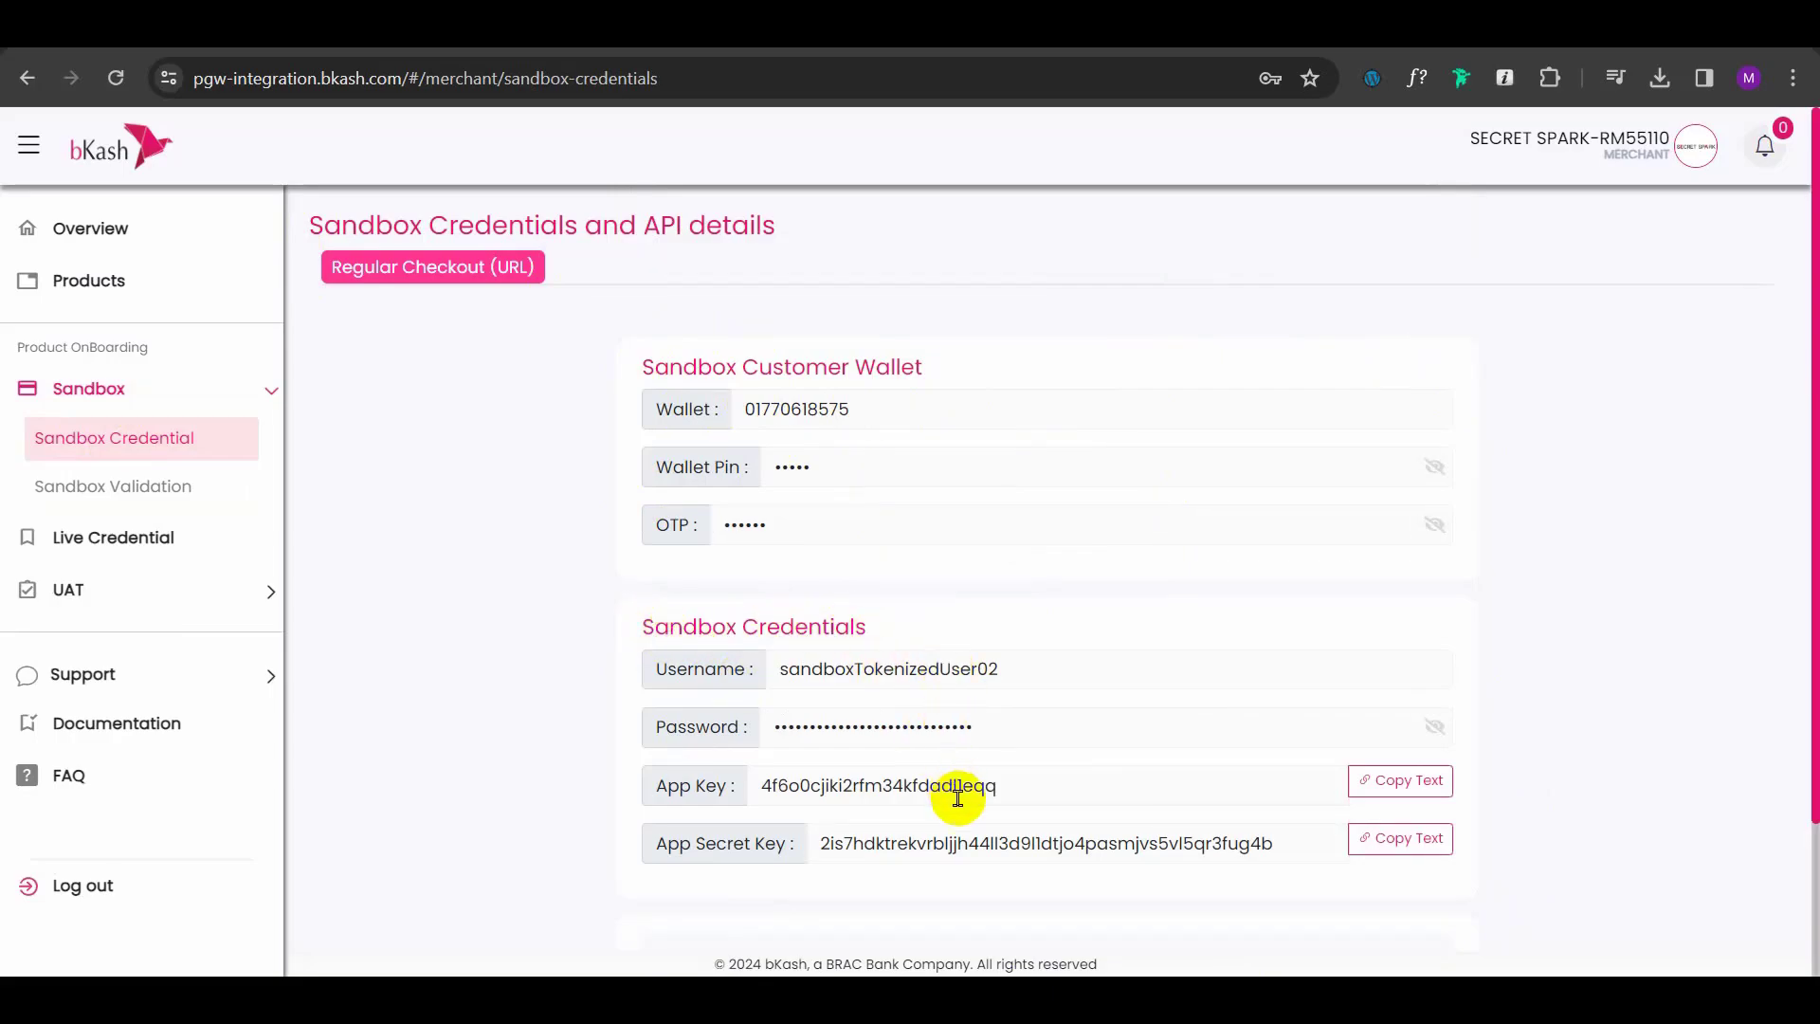
Reveal the sandbox password and compare it with the WooCommerce gateway credentials.
left_click(1436, 730)
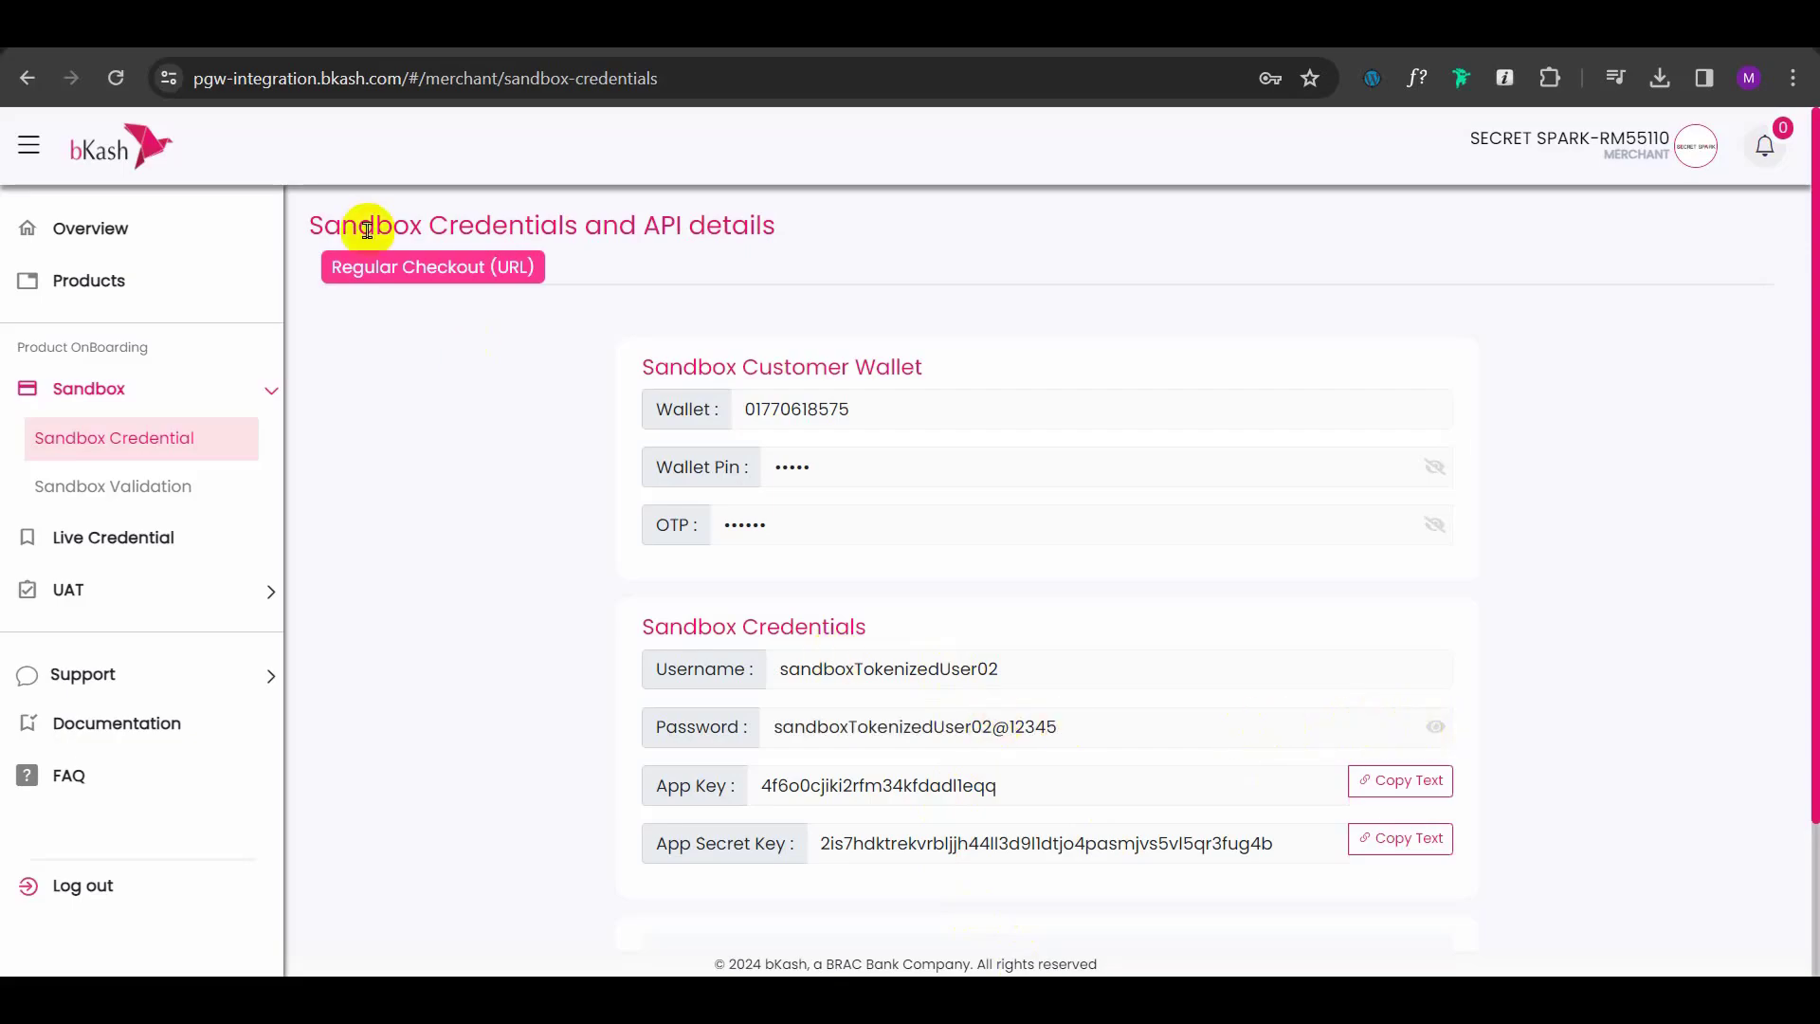
left_click(279, 26)
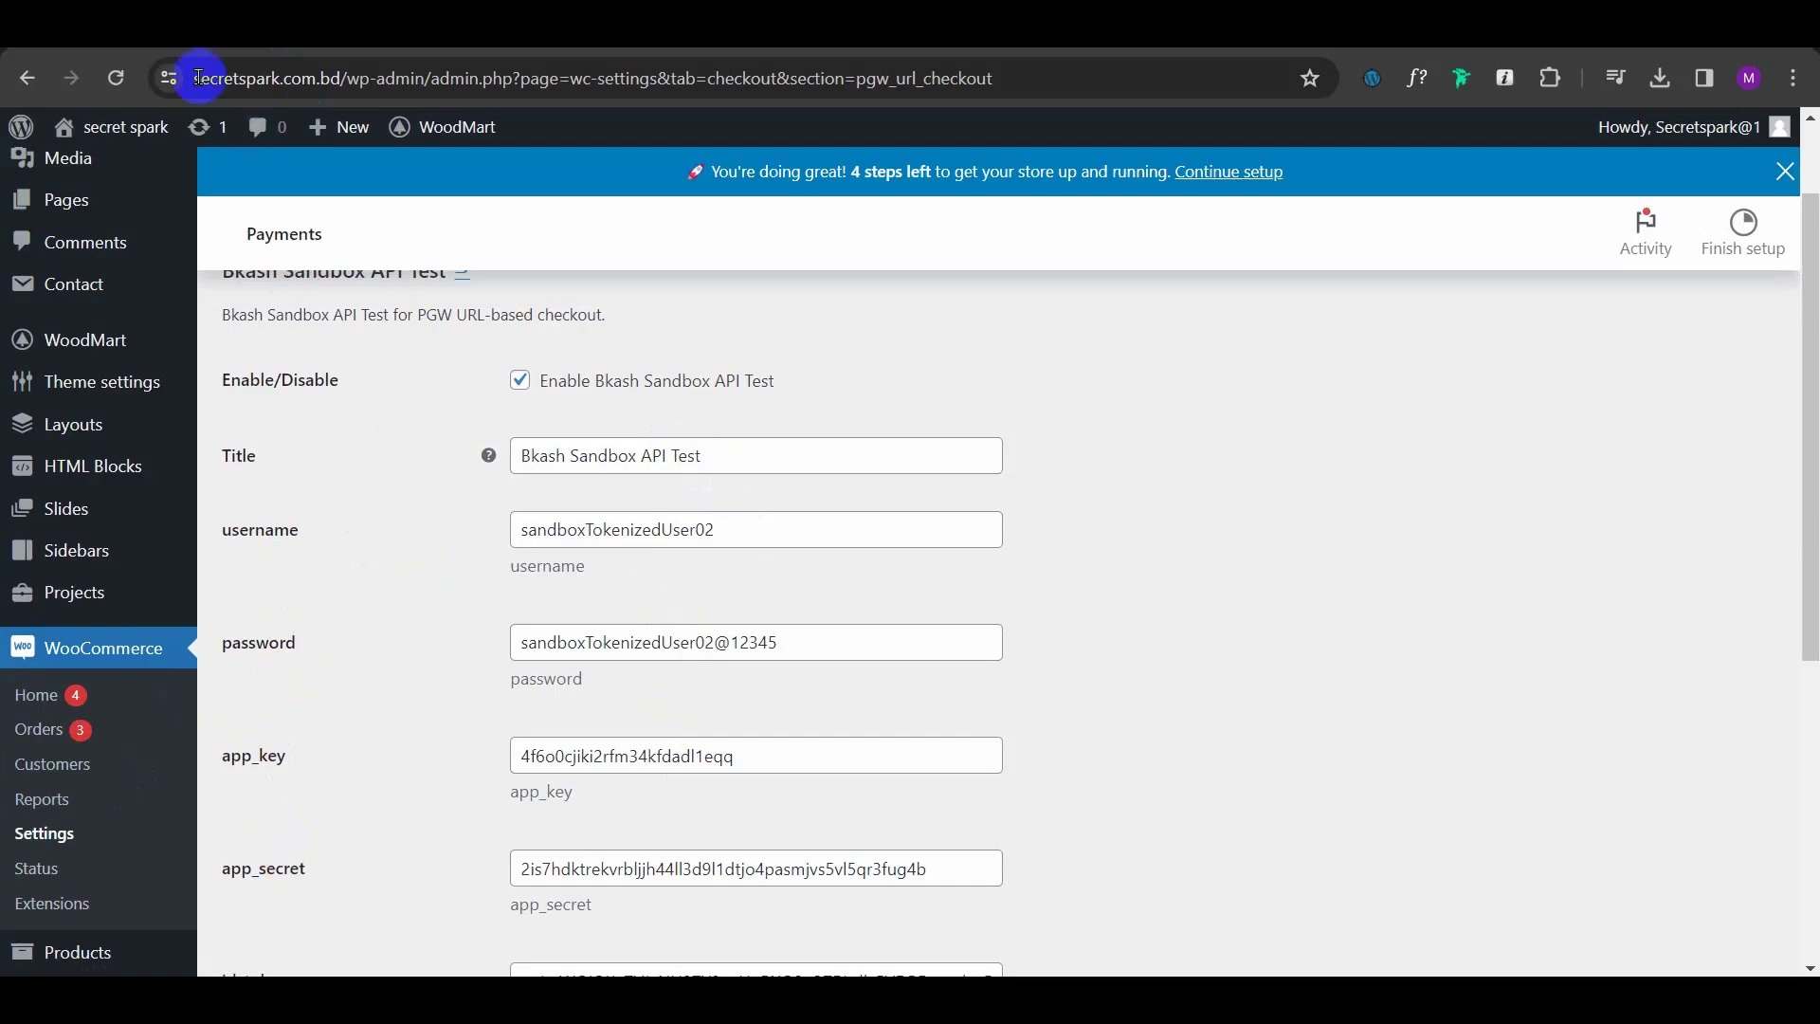
left_click(185, 26)
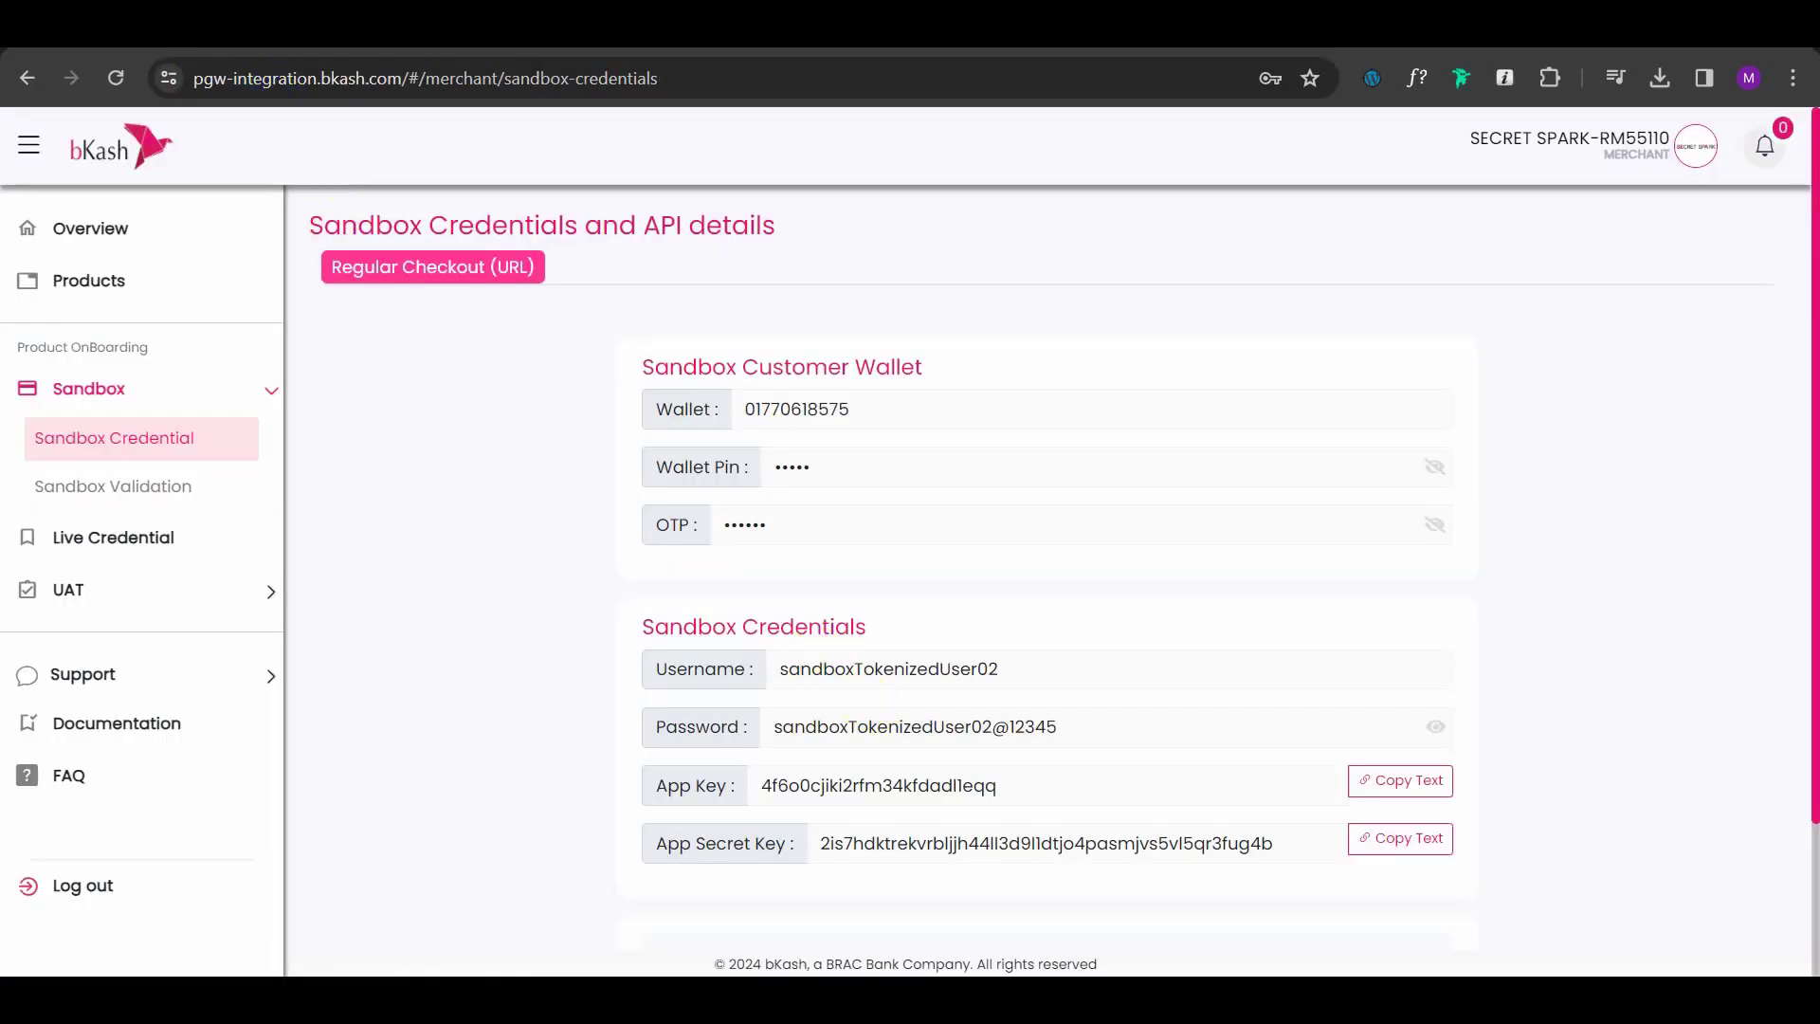
left_click(280, 26)
scroll(377, 568, "down", 6)
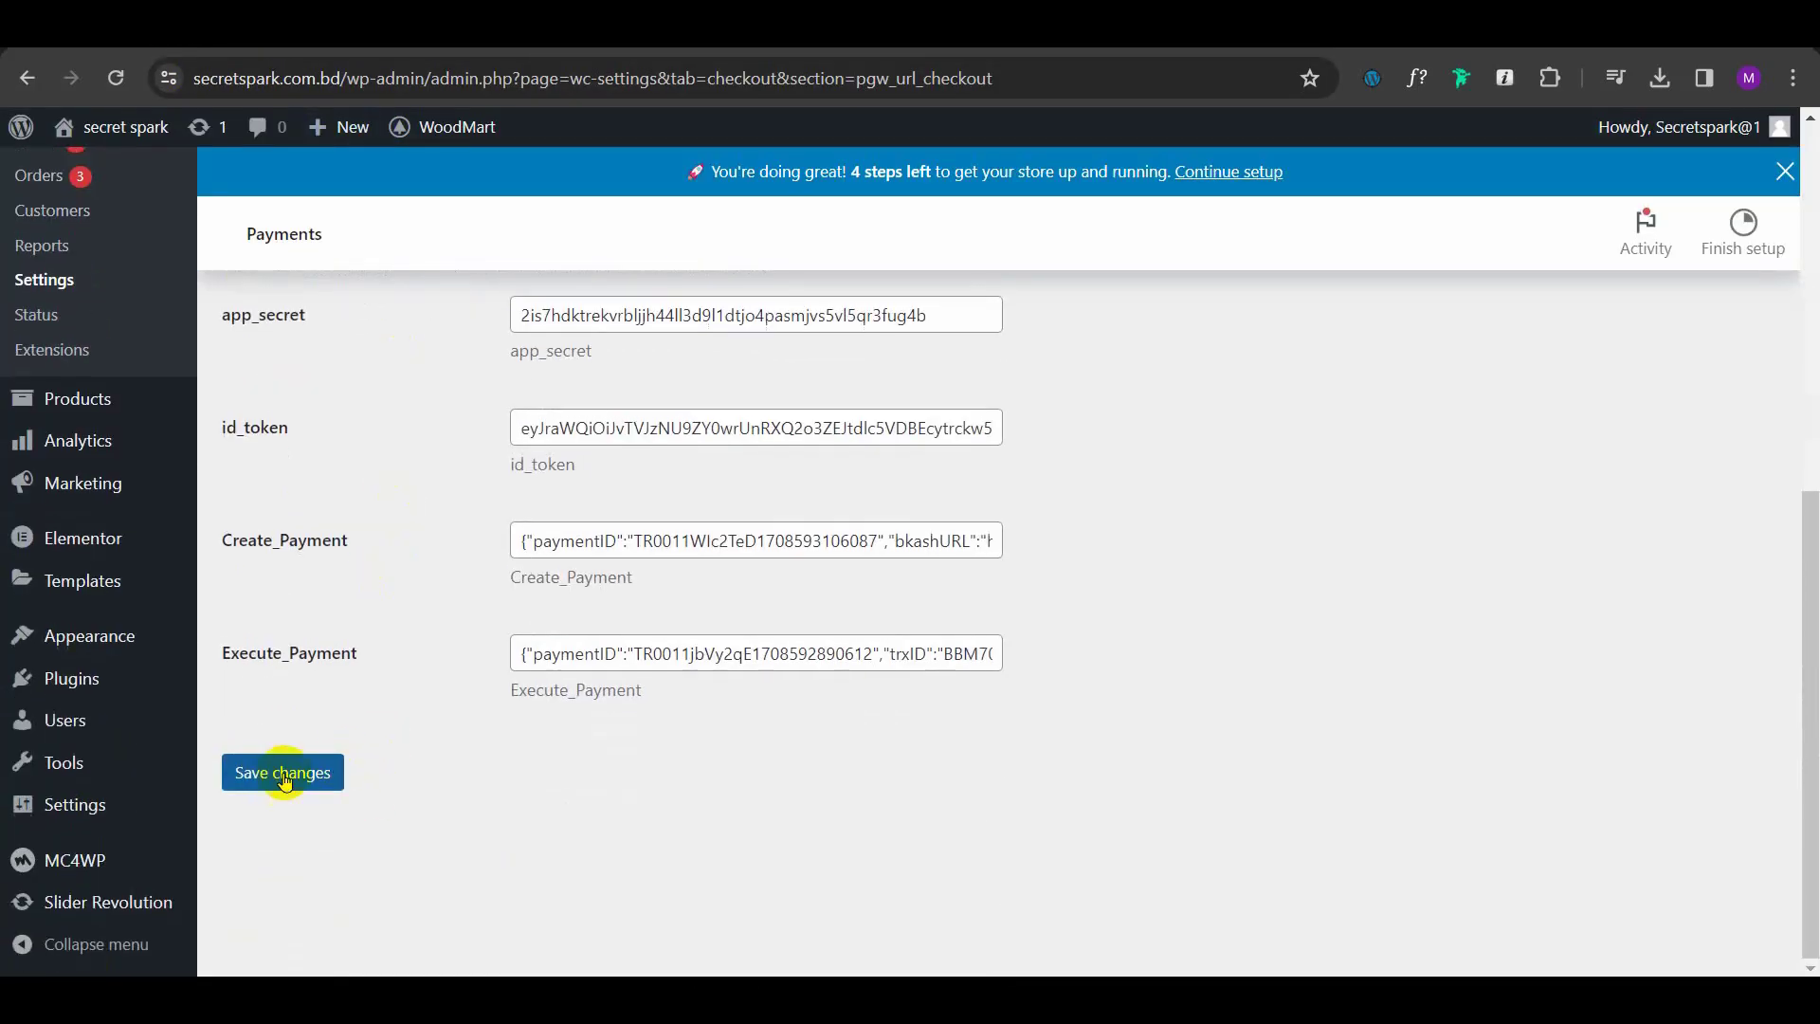
scroll(303, 725, "up", 10)
Save the bKash gateway settings and check that Henectus tincidunt's regular price is 1.
left_click(185, 26)
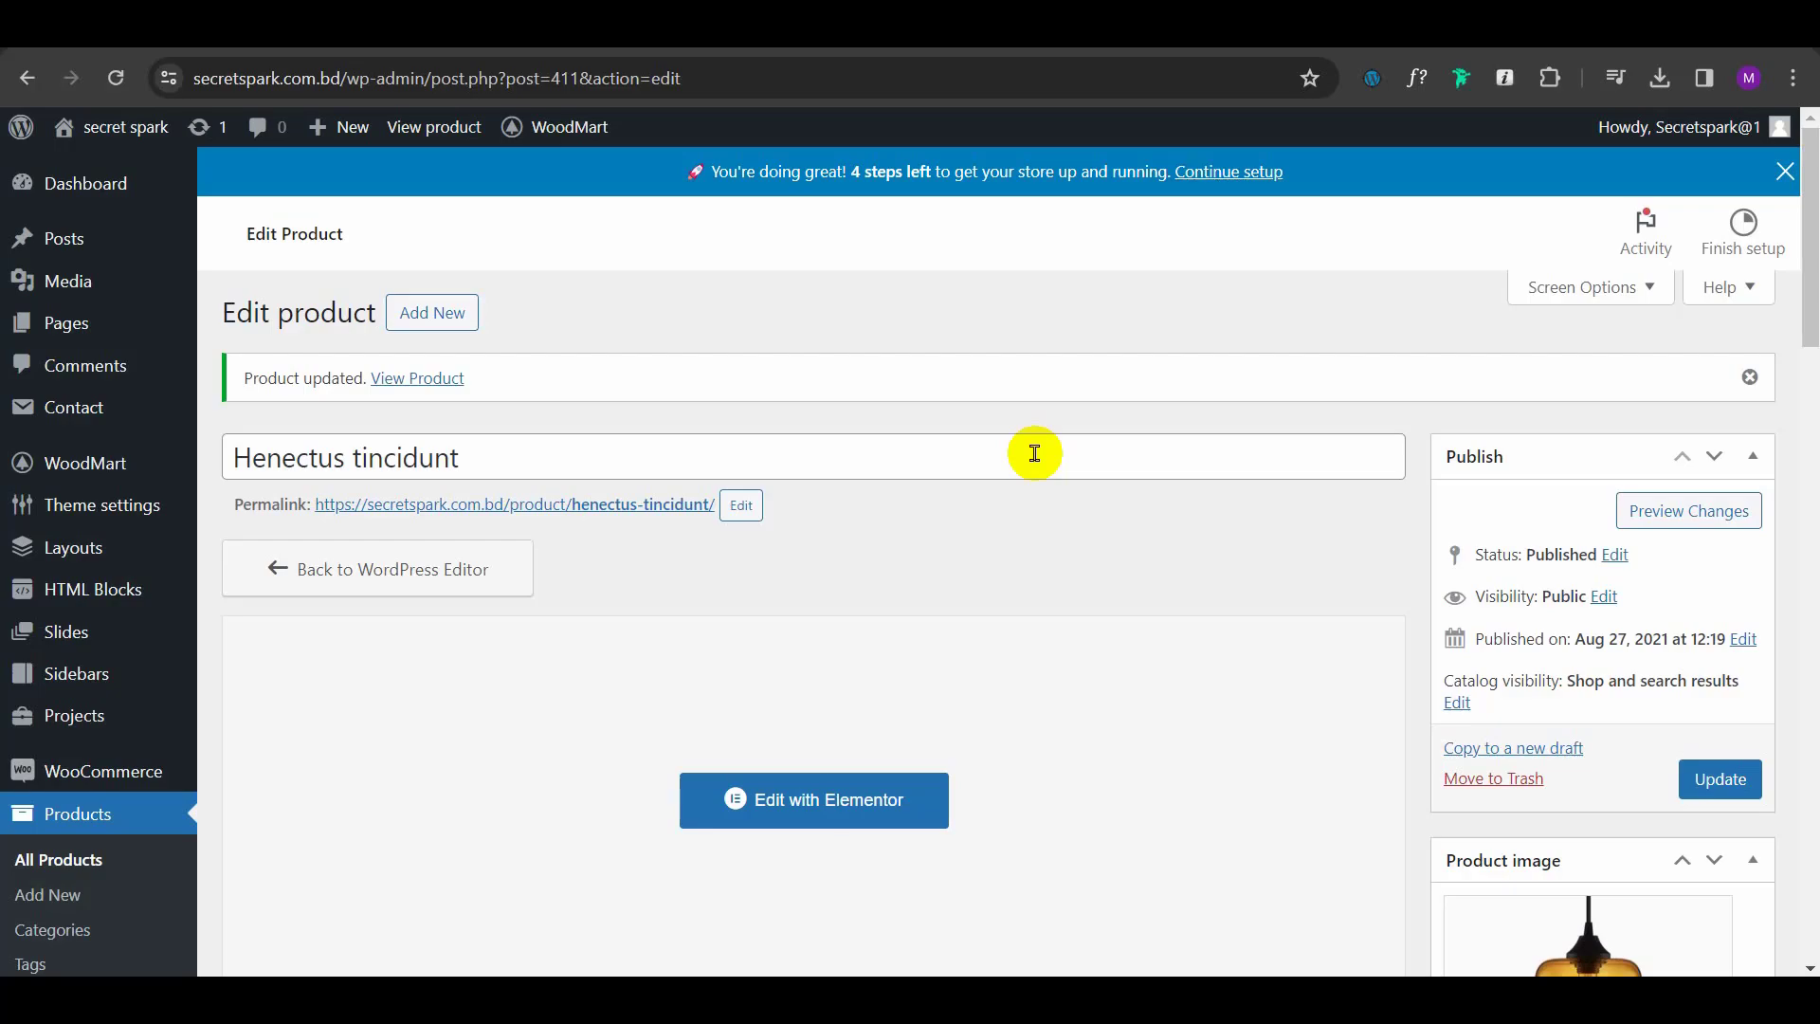
scroll(1034, 452, "down", 5)
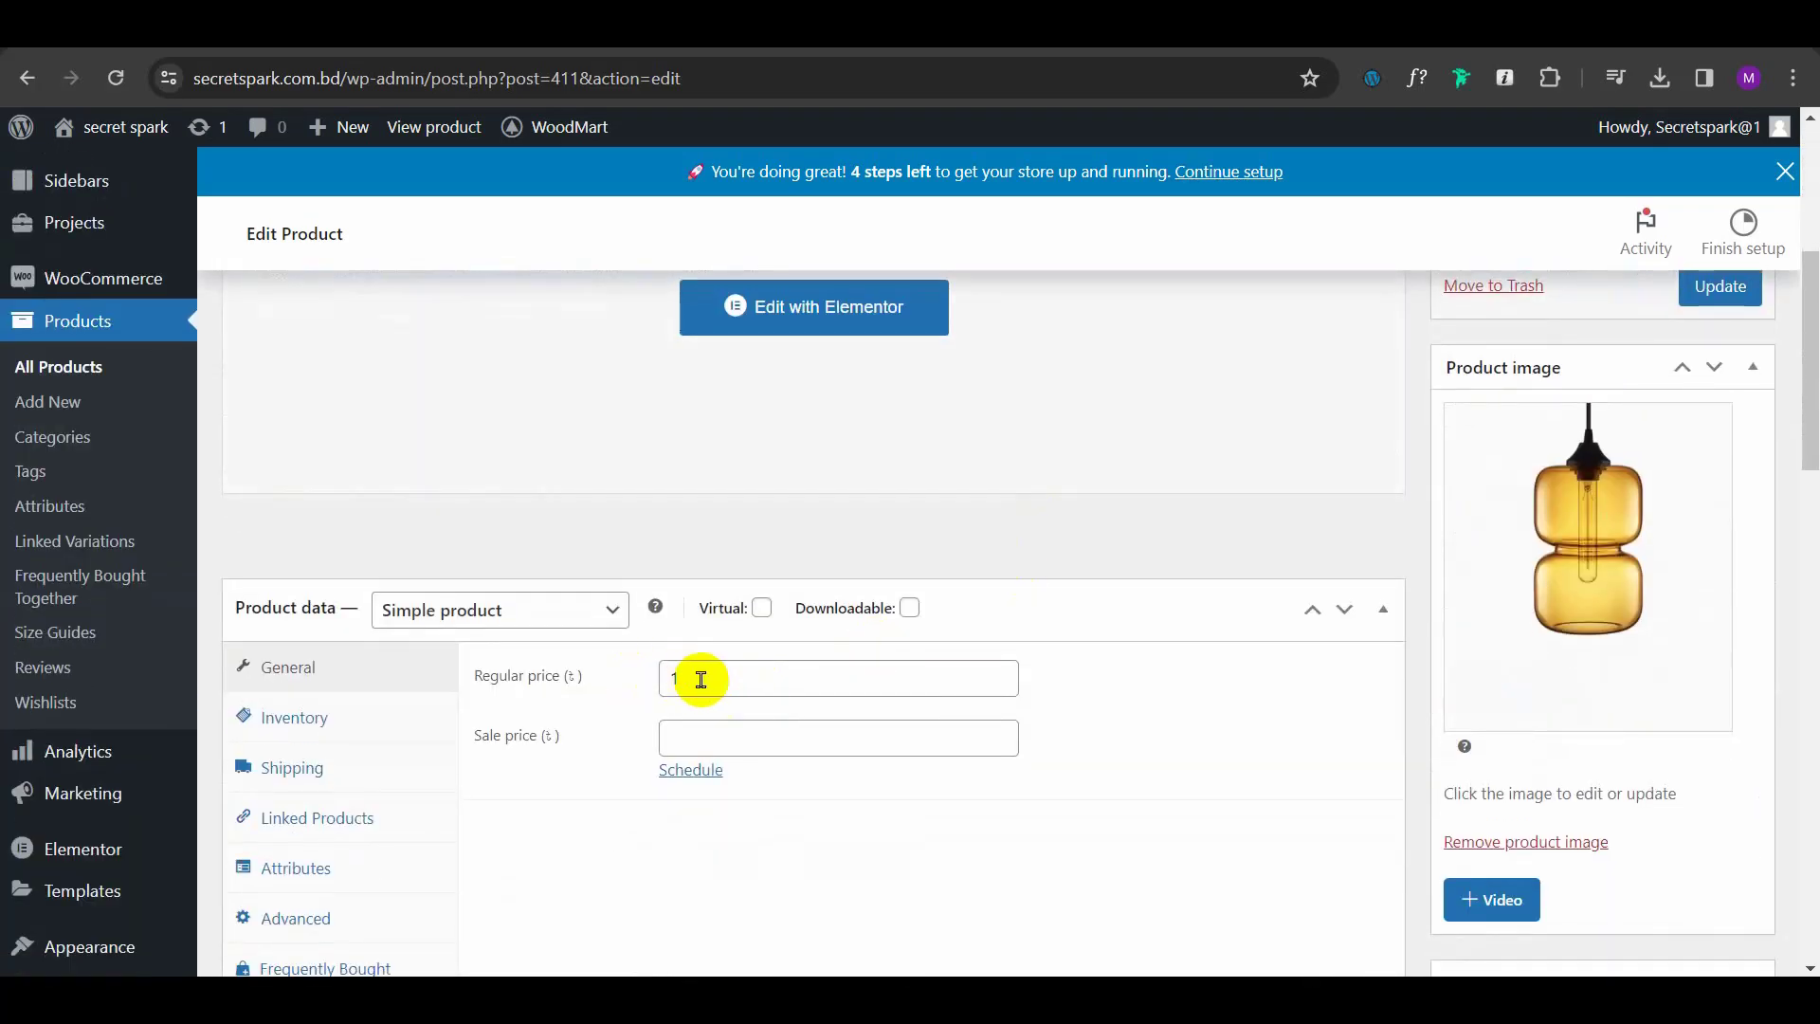
double_click(701, 679)
left_click(593, 680)
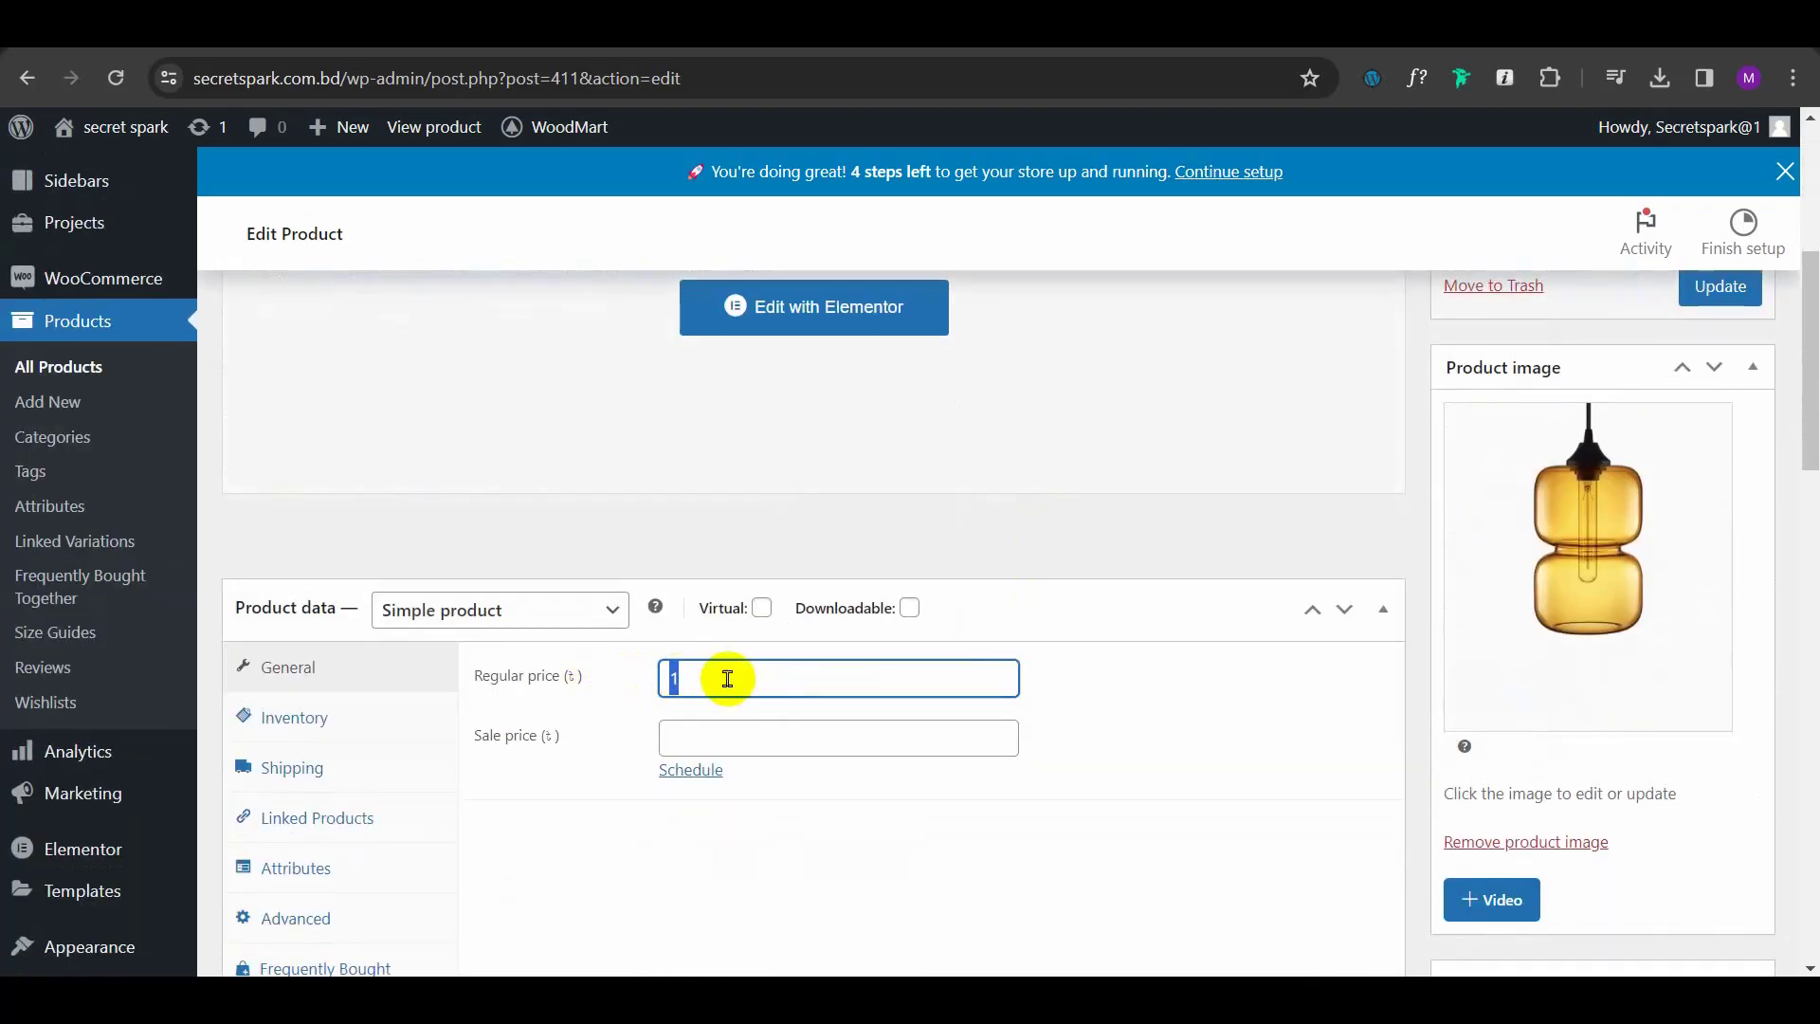
double_click(958, 677)
scroll(957, 675, "up", 5)
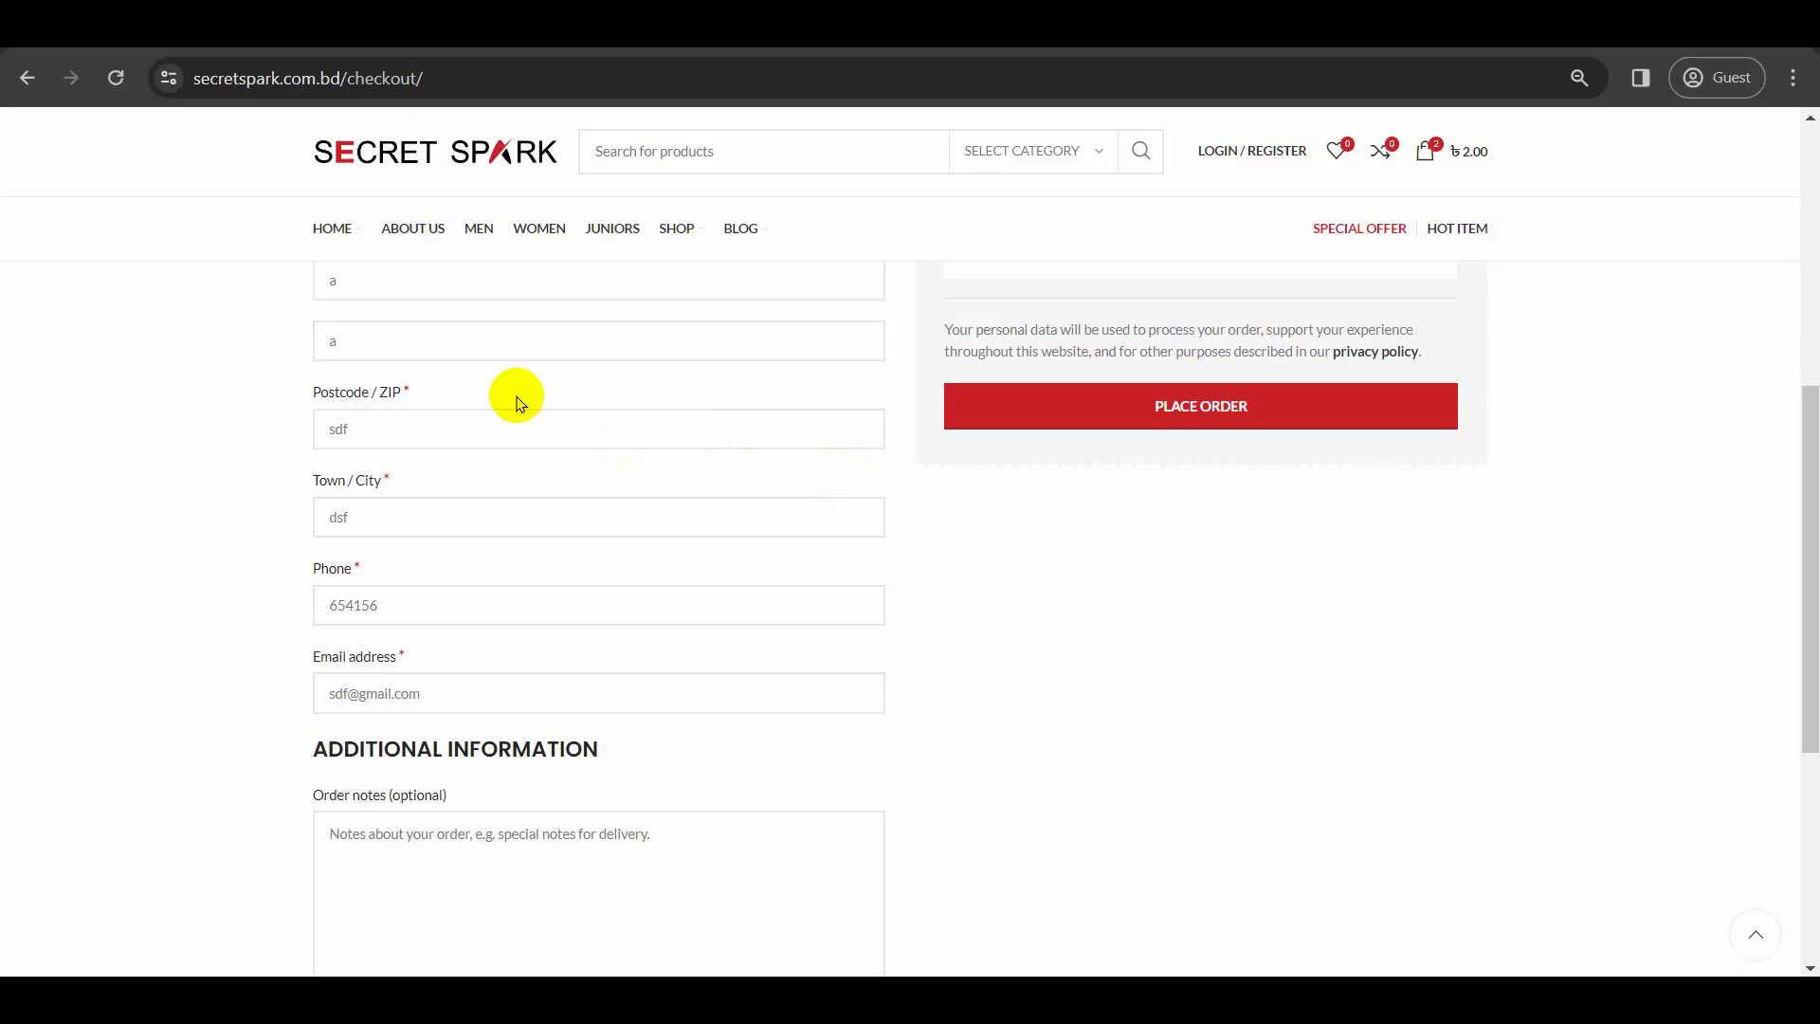
Place the order to start the bKash payment and reveal the sandbox wallet PIN and OTP.
left_click(1166, 428)
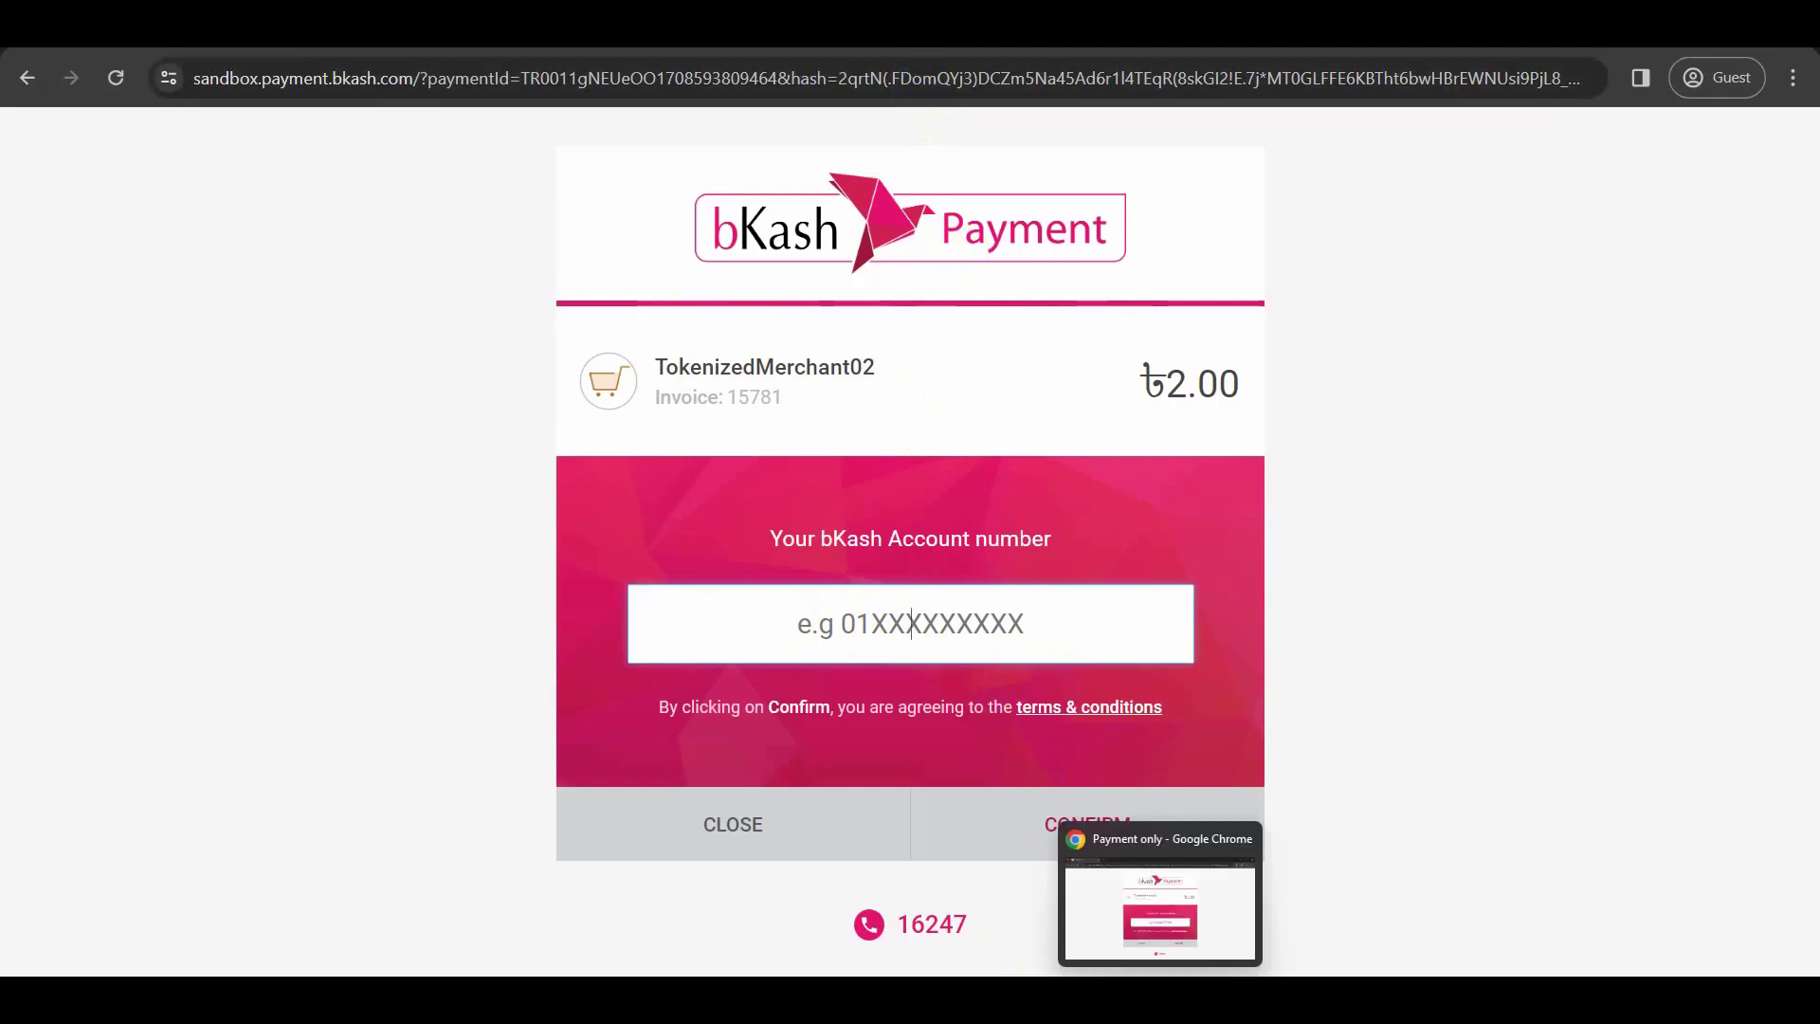
left_click(901, 901)
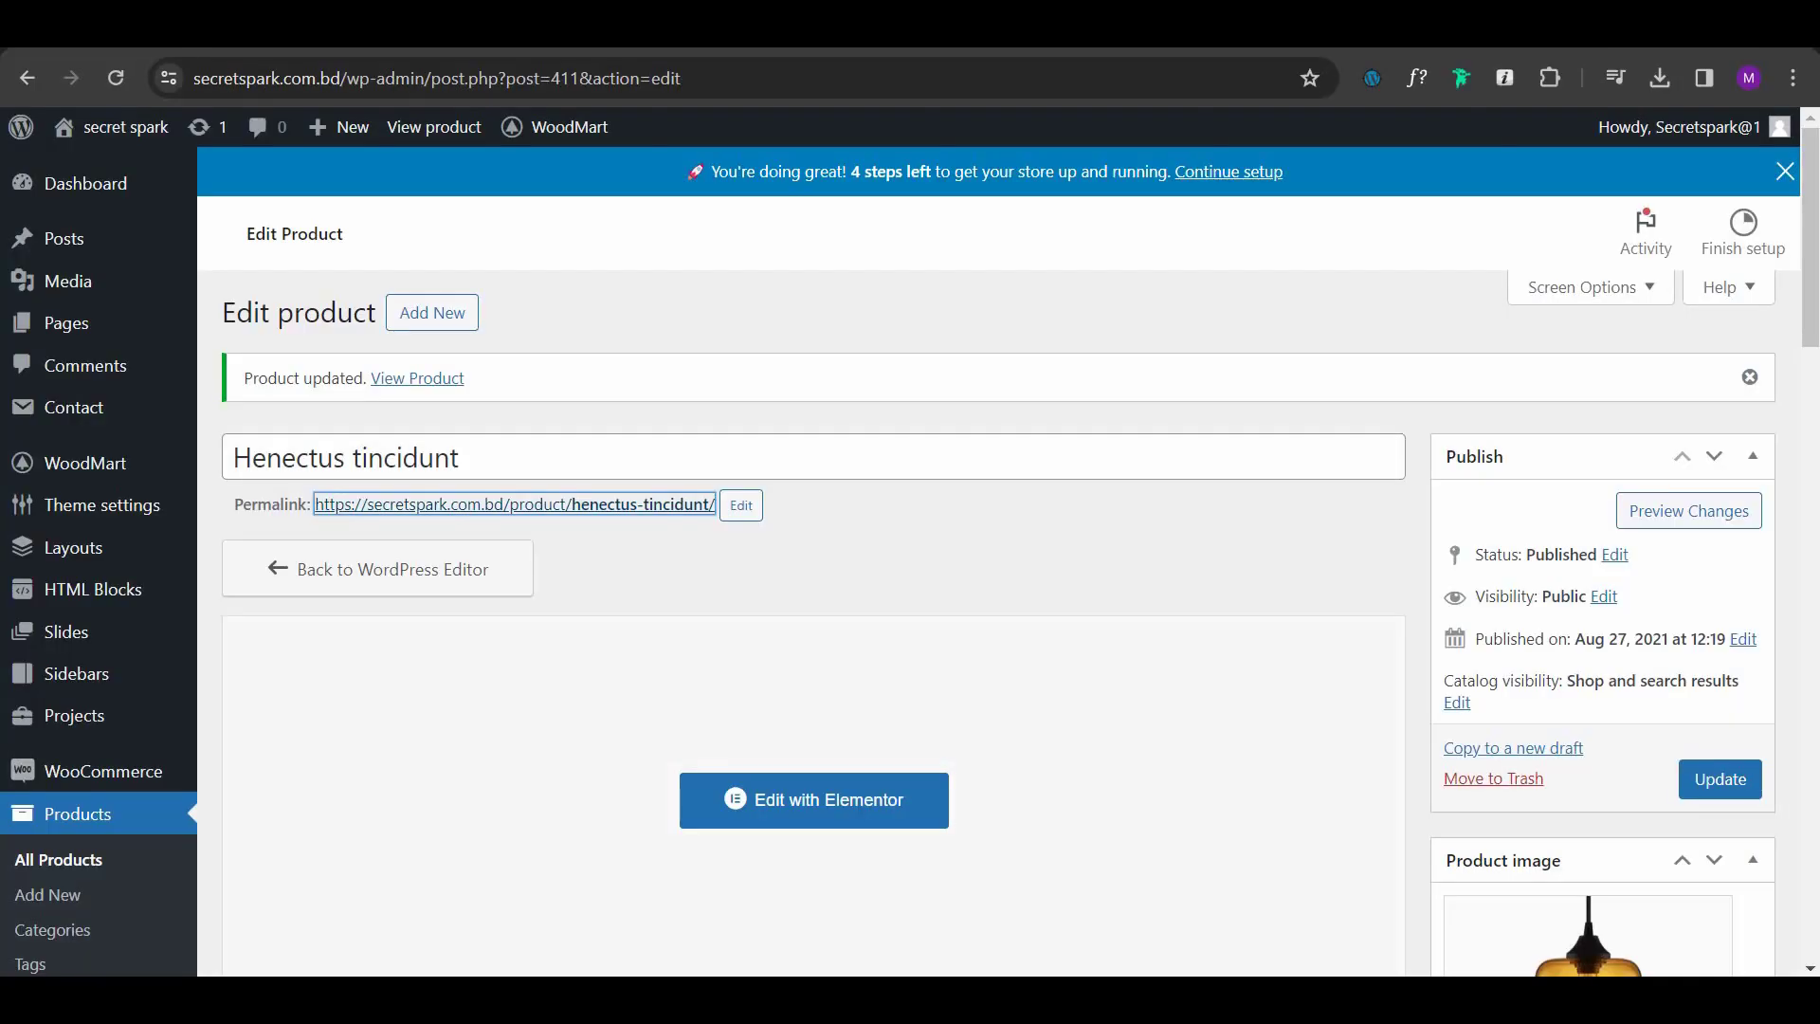
left_click_drag(910, 409, 499, 409)
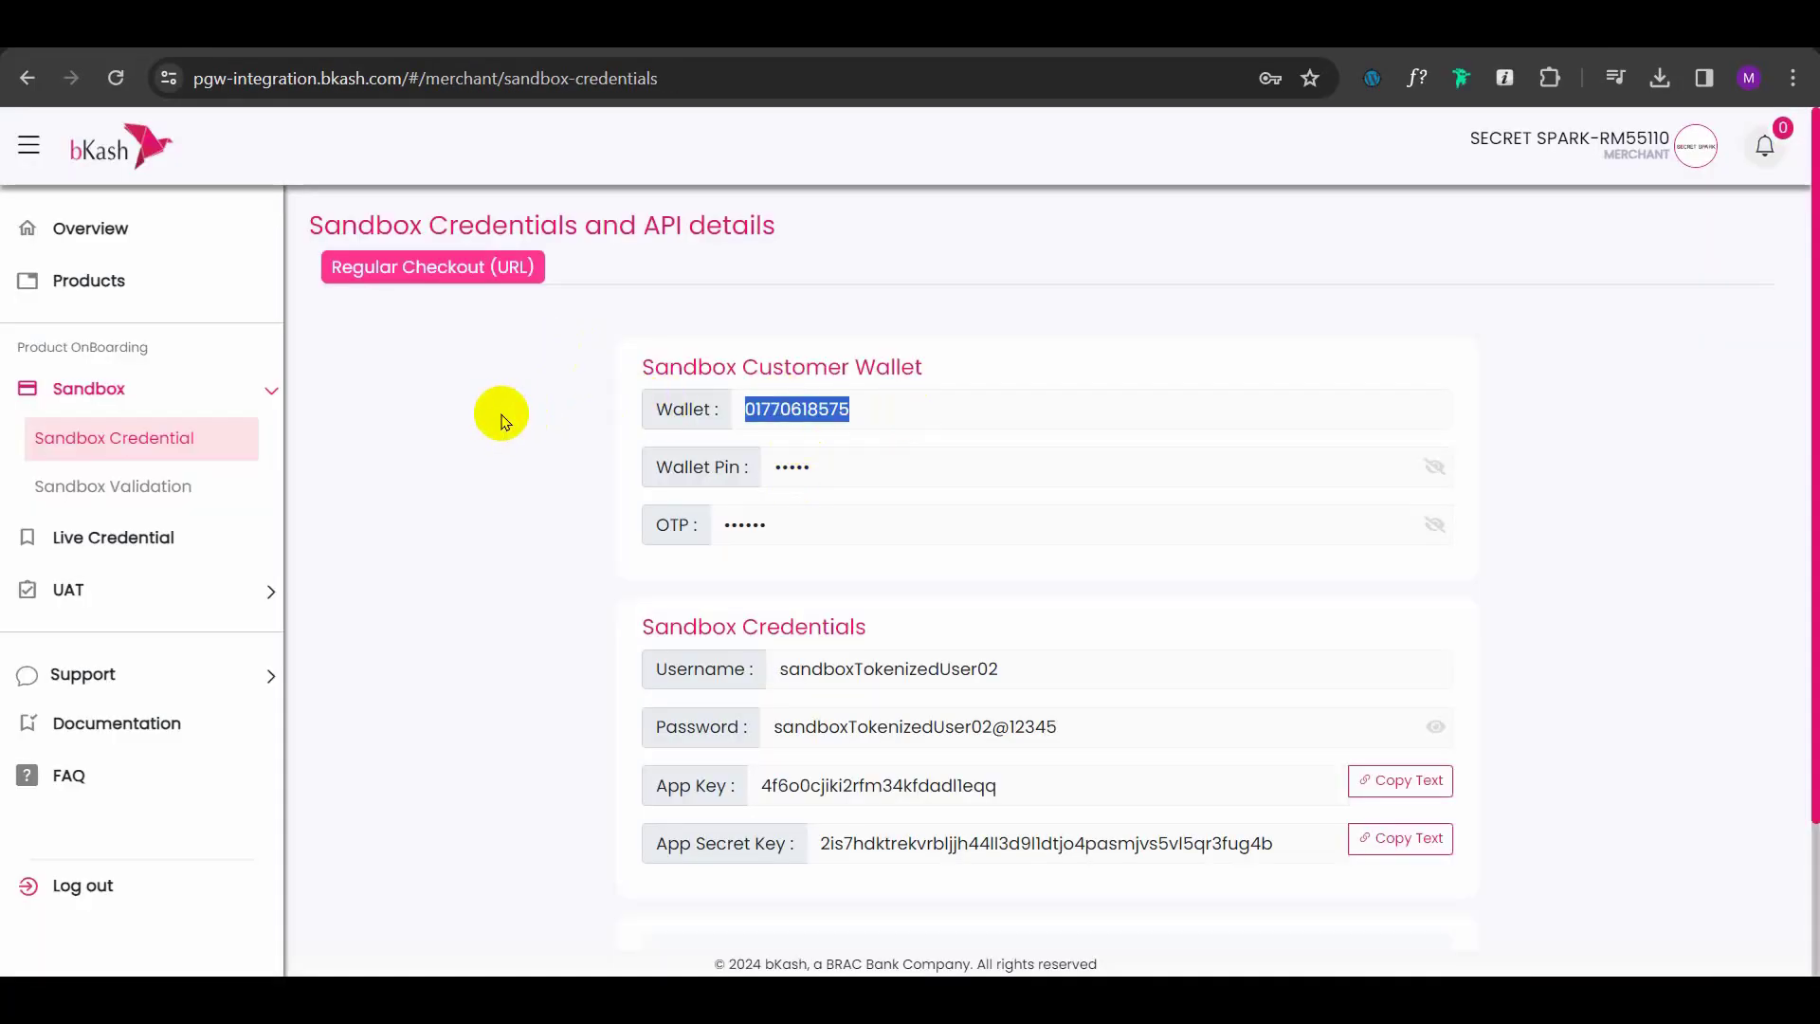
left_click(853, 422)
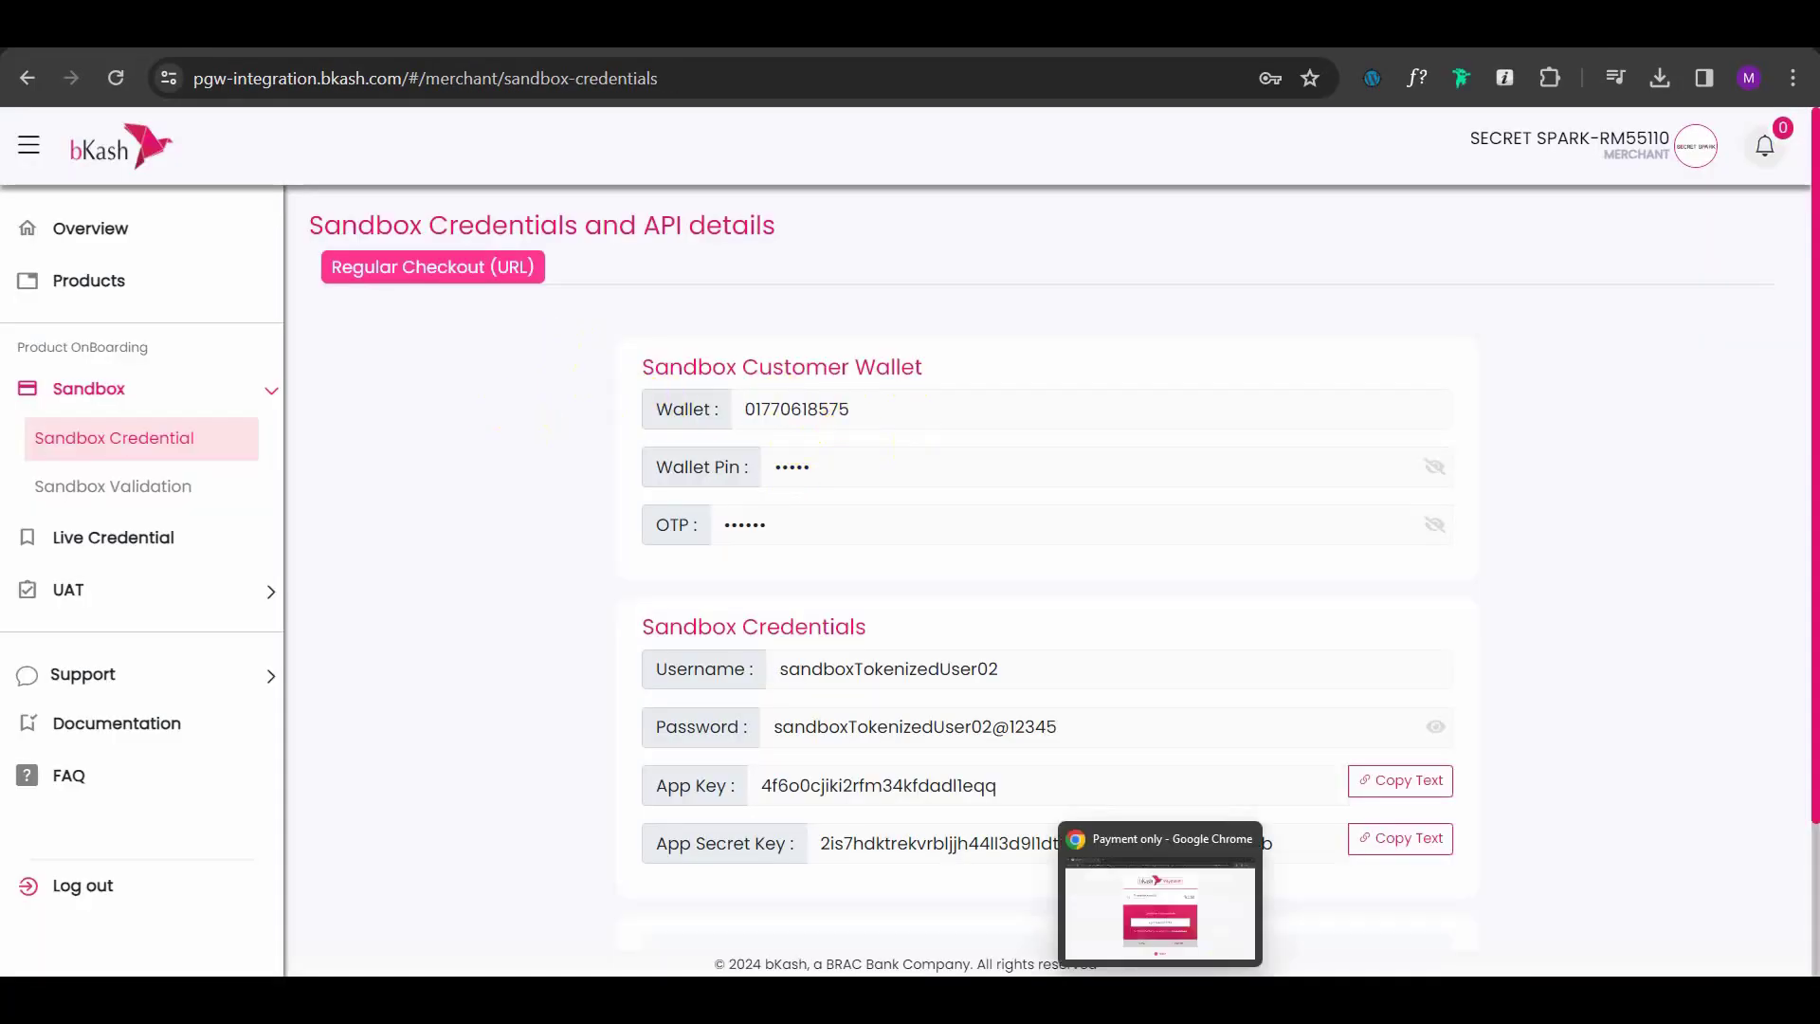
left_click(1154, 900)
left_click(972, 608)
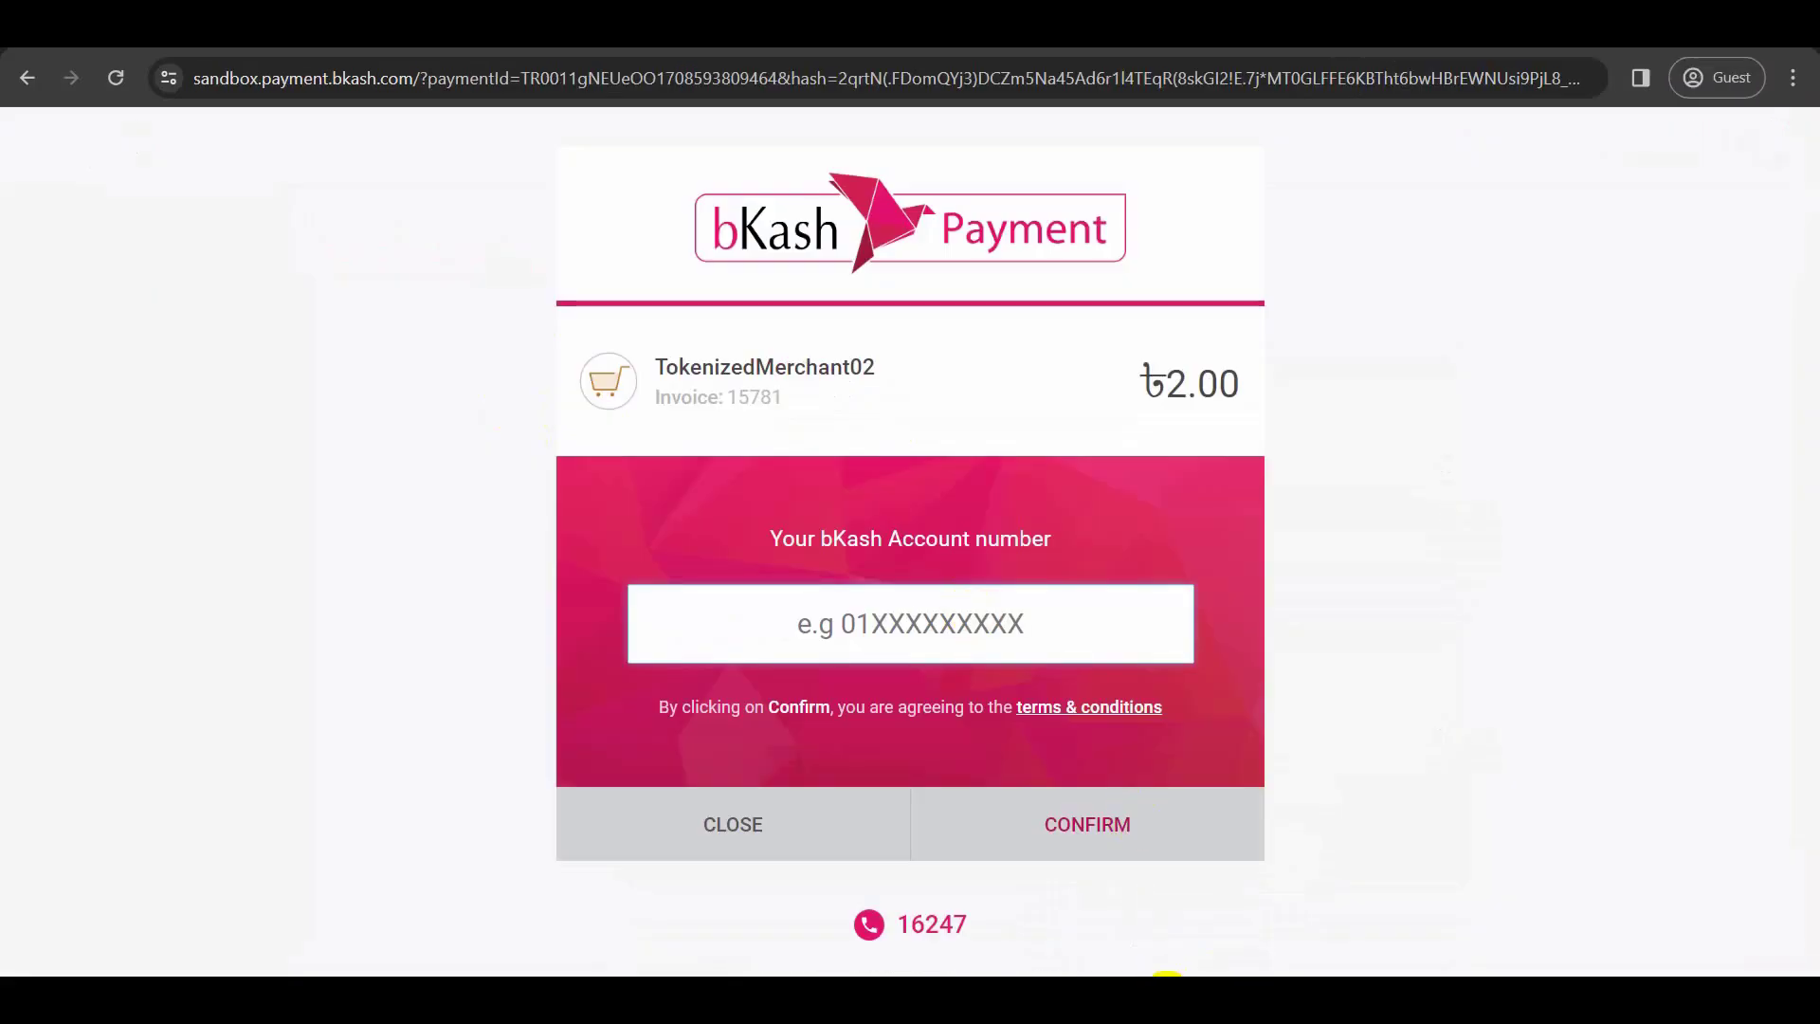
left_click(1167, 997)
left_click(1441, 467)
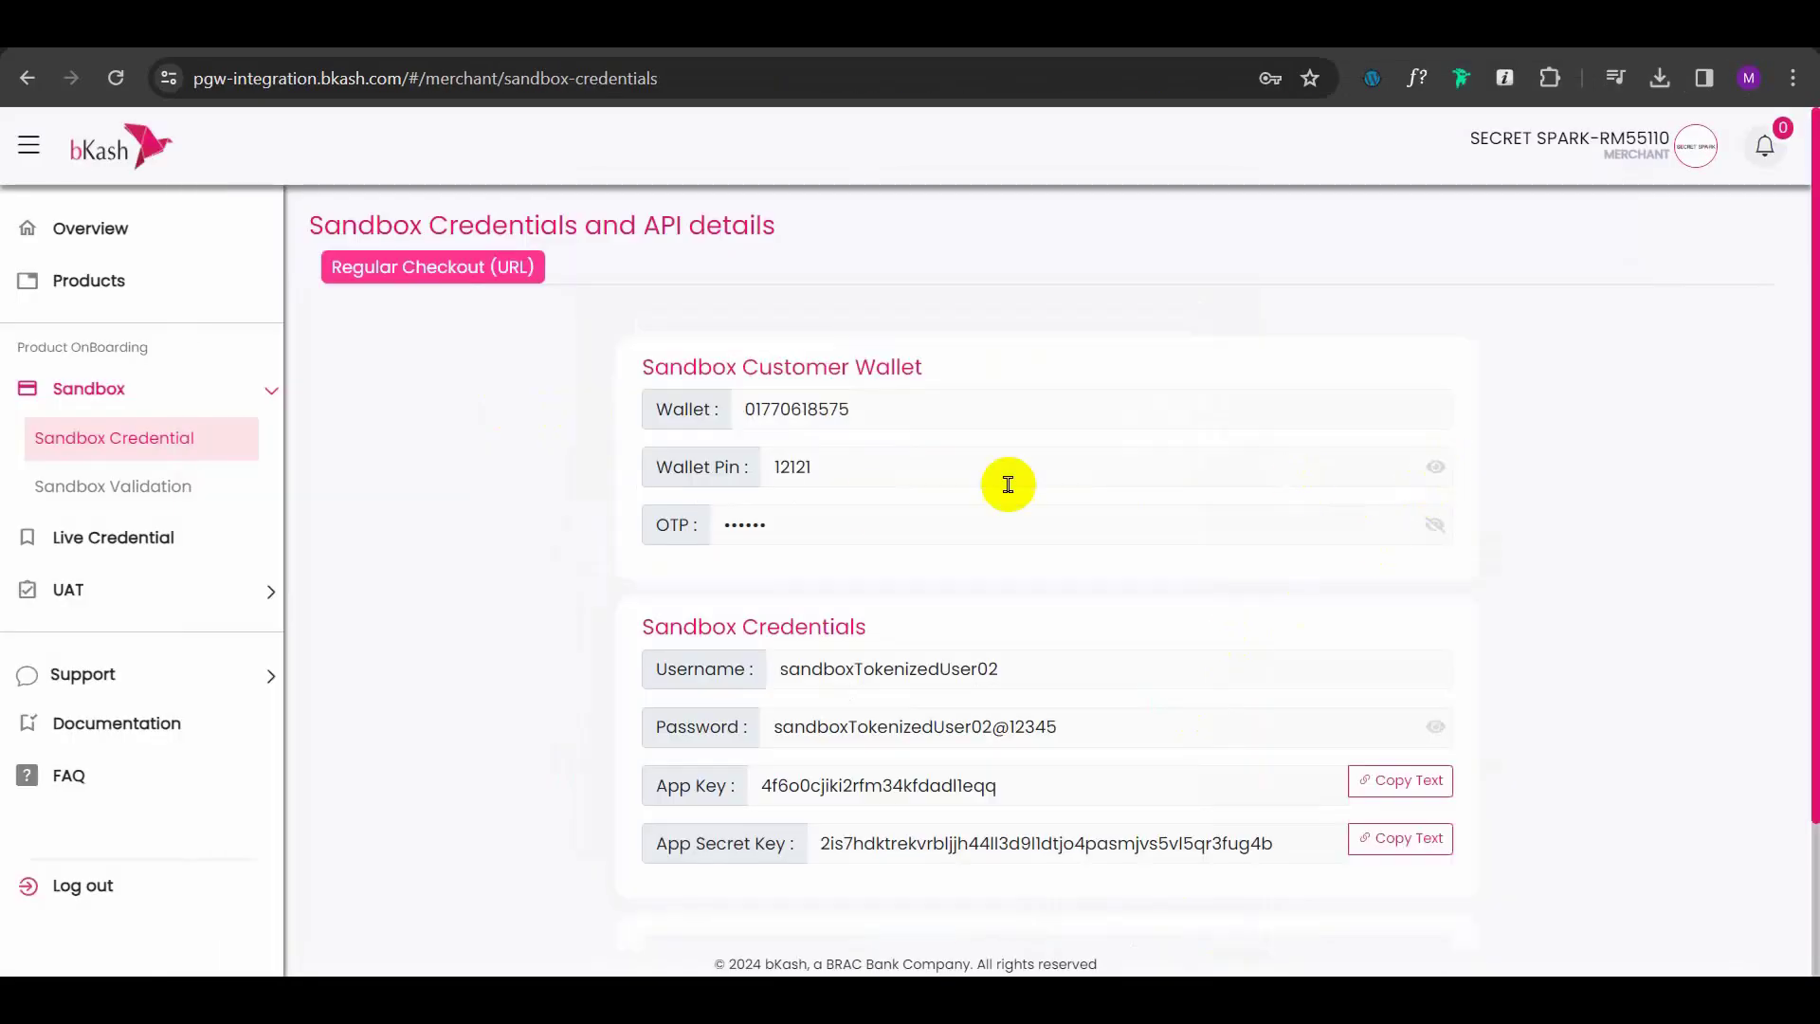
left_click(1434, 524)
Paste the sandbox customer wallet number into the bKash account field and confirm it.
left_click(1170, 997)
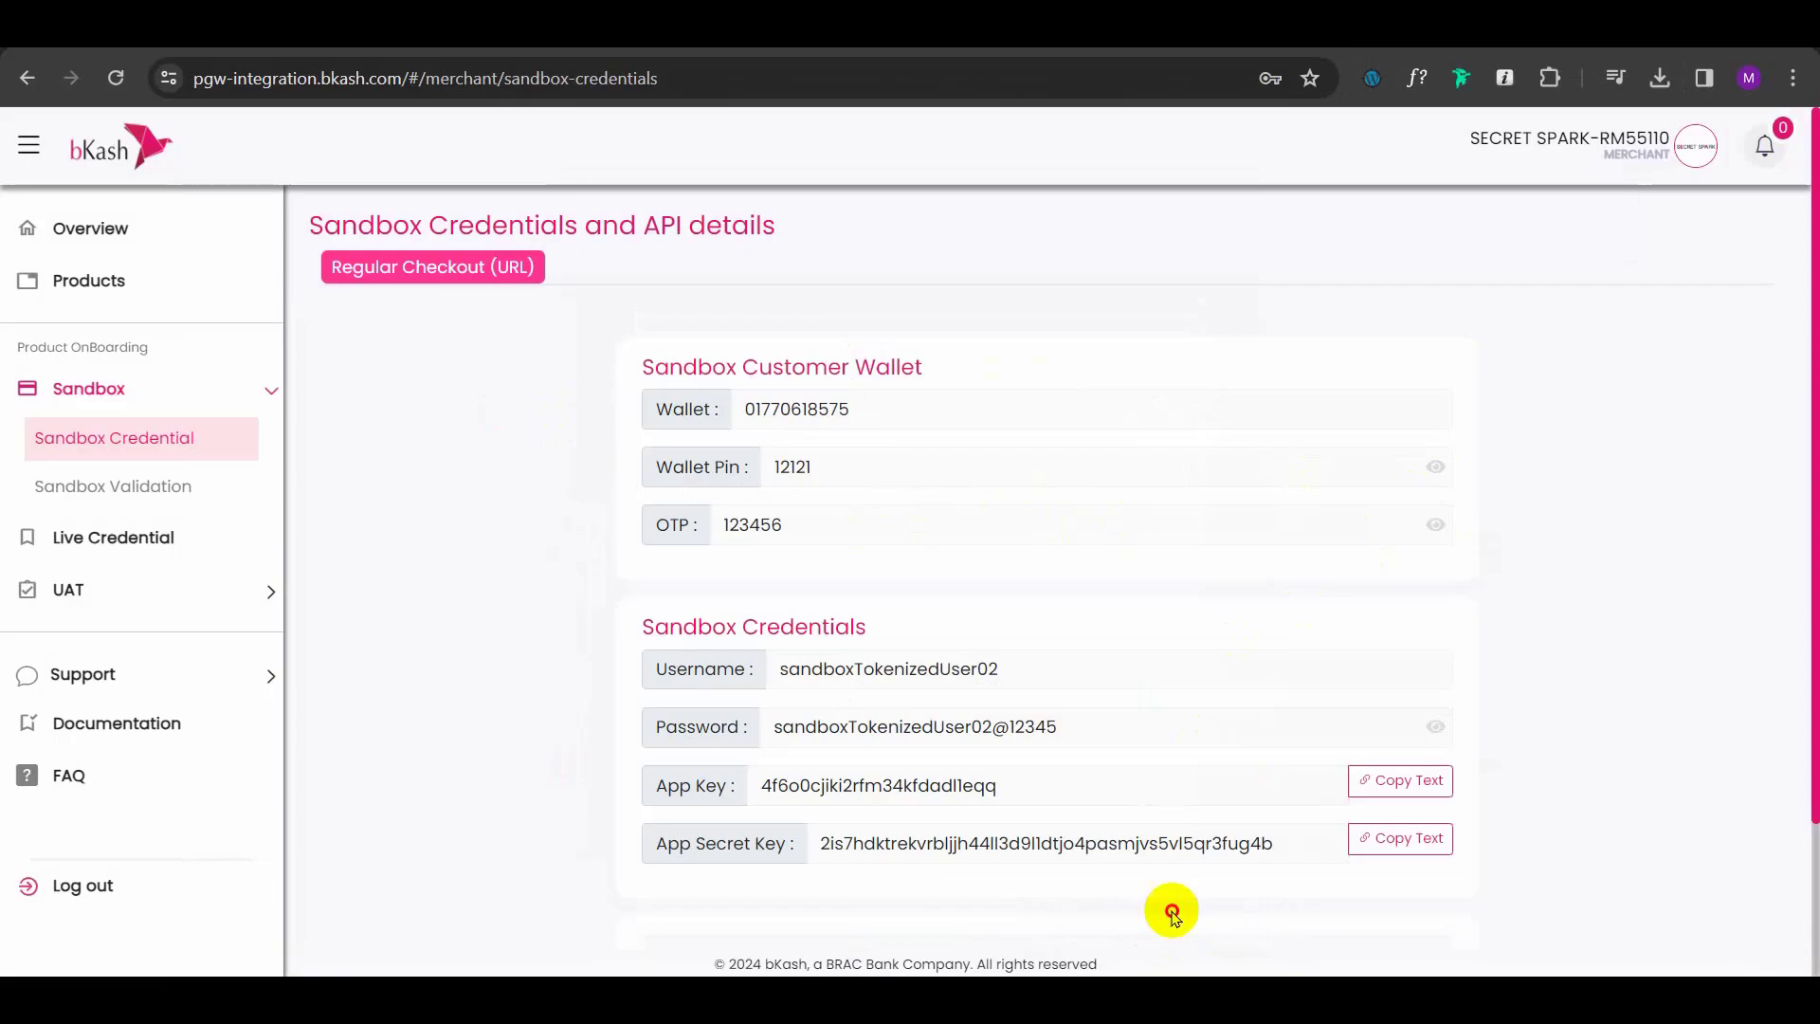
left_click(1158, 997)
left_click_drag(954, 397, 680, 420)
key("ctrl+c")
left_click(1158, 997)
left_click(1077, 622)
key("ctrl+v")
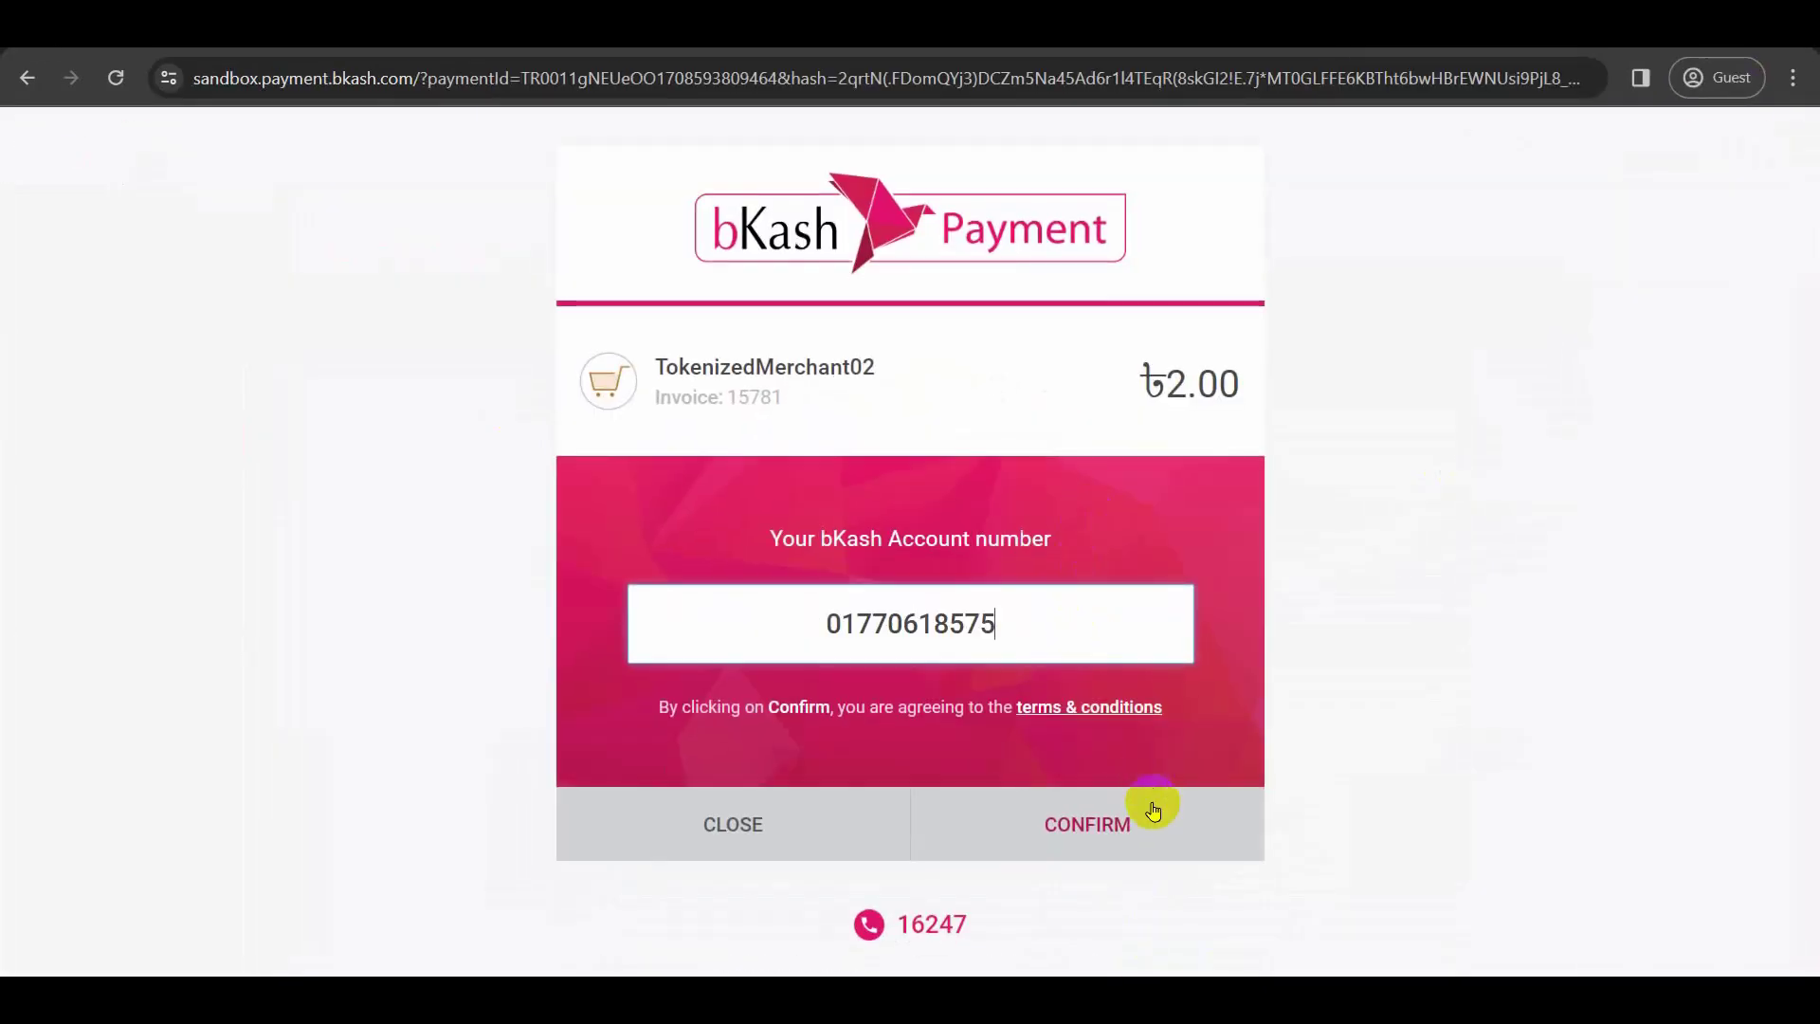
left_click(1150, 810)
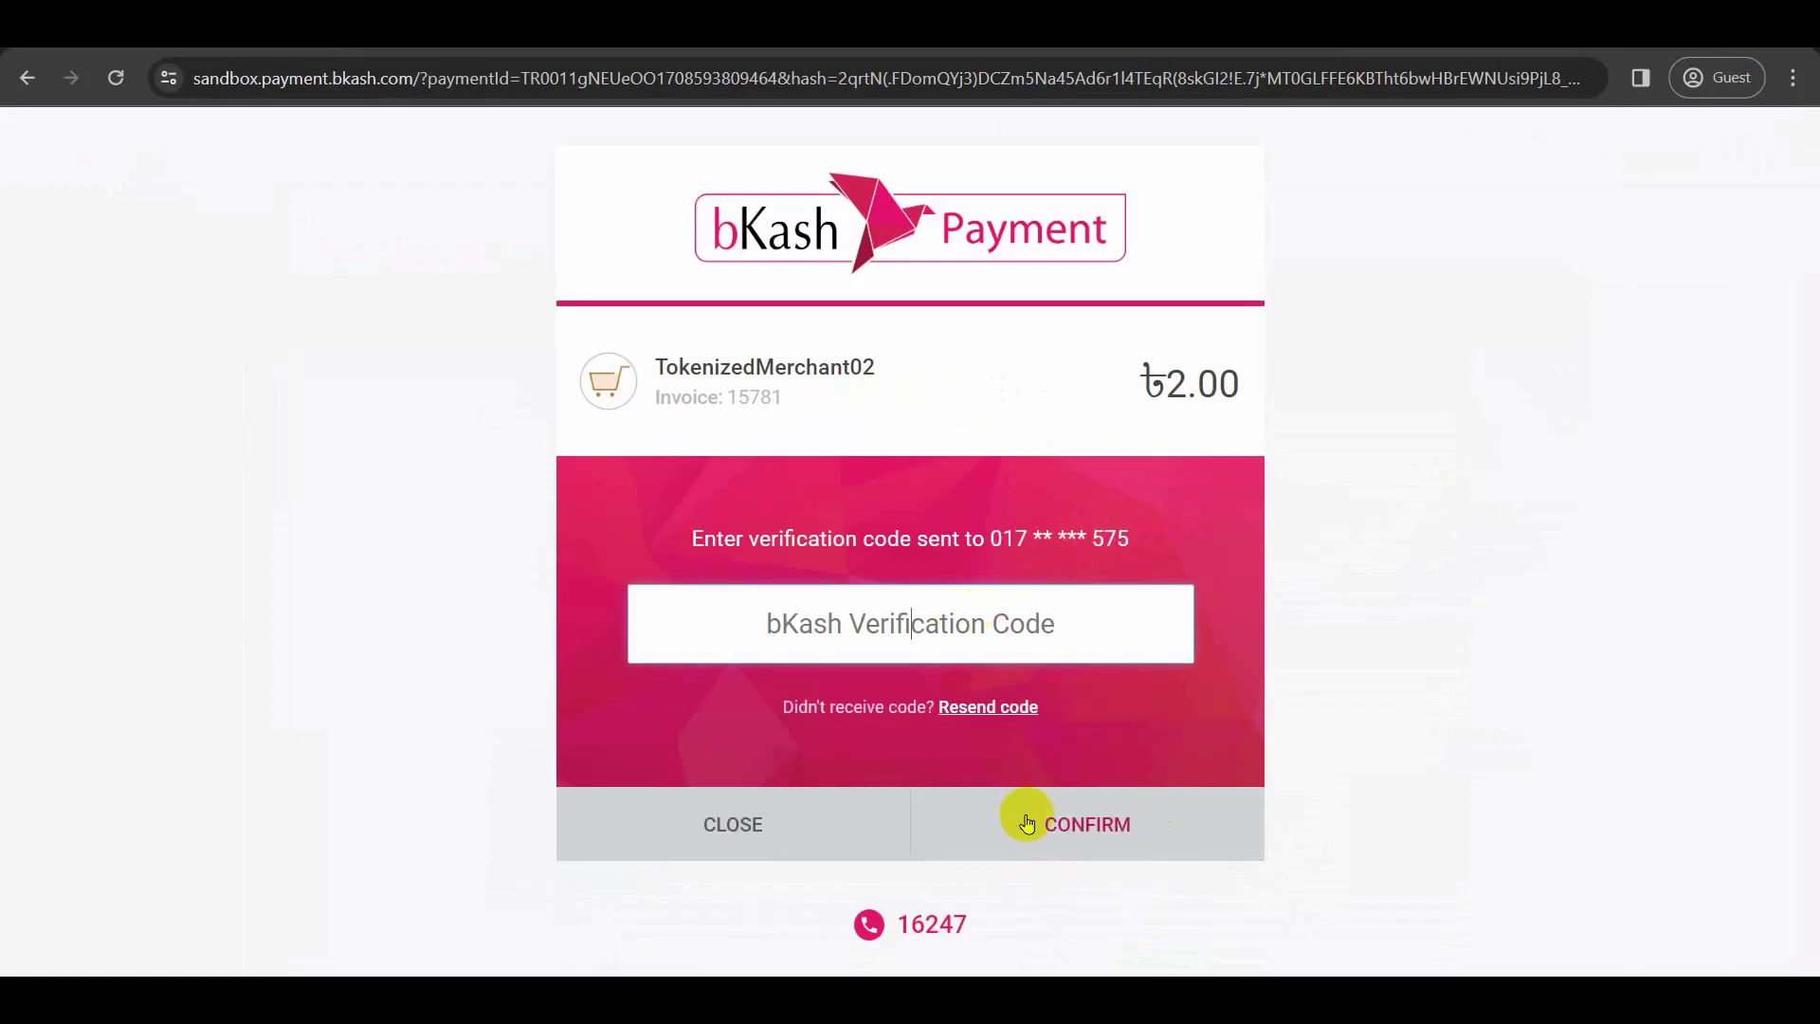
Look up the sandbox wallet PIN for the payment verification step.
left_click(1158, 997)
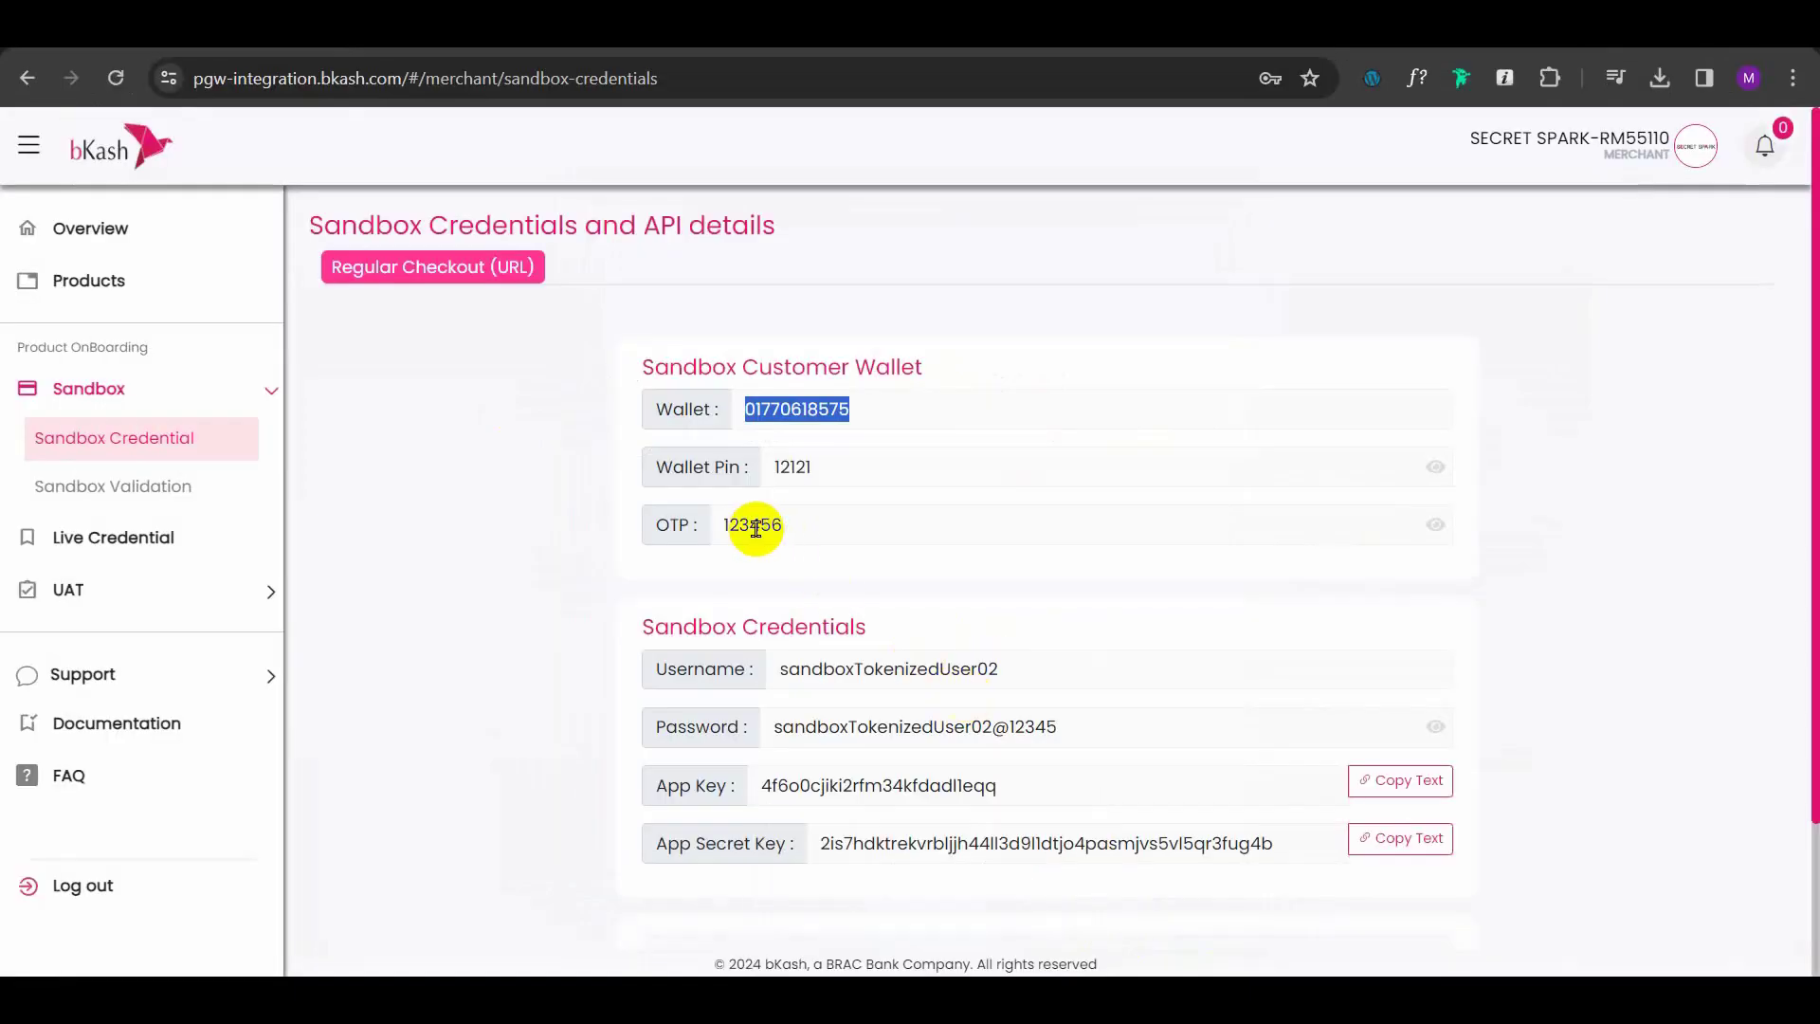
left_click(1158, 997)
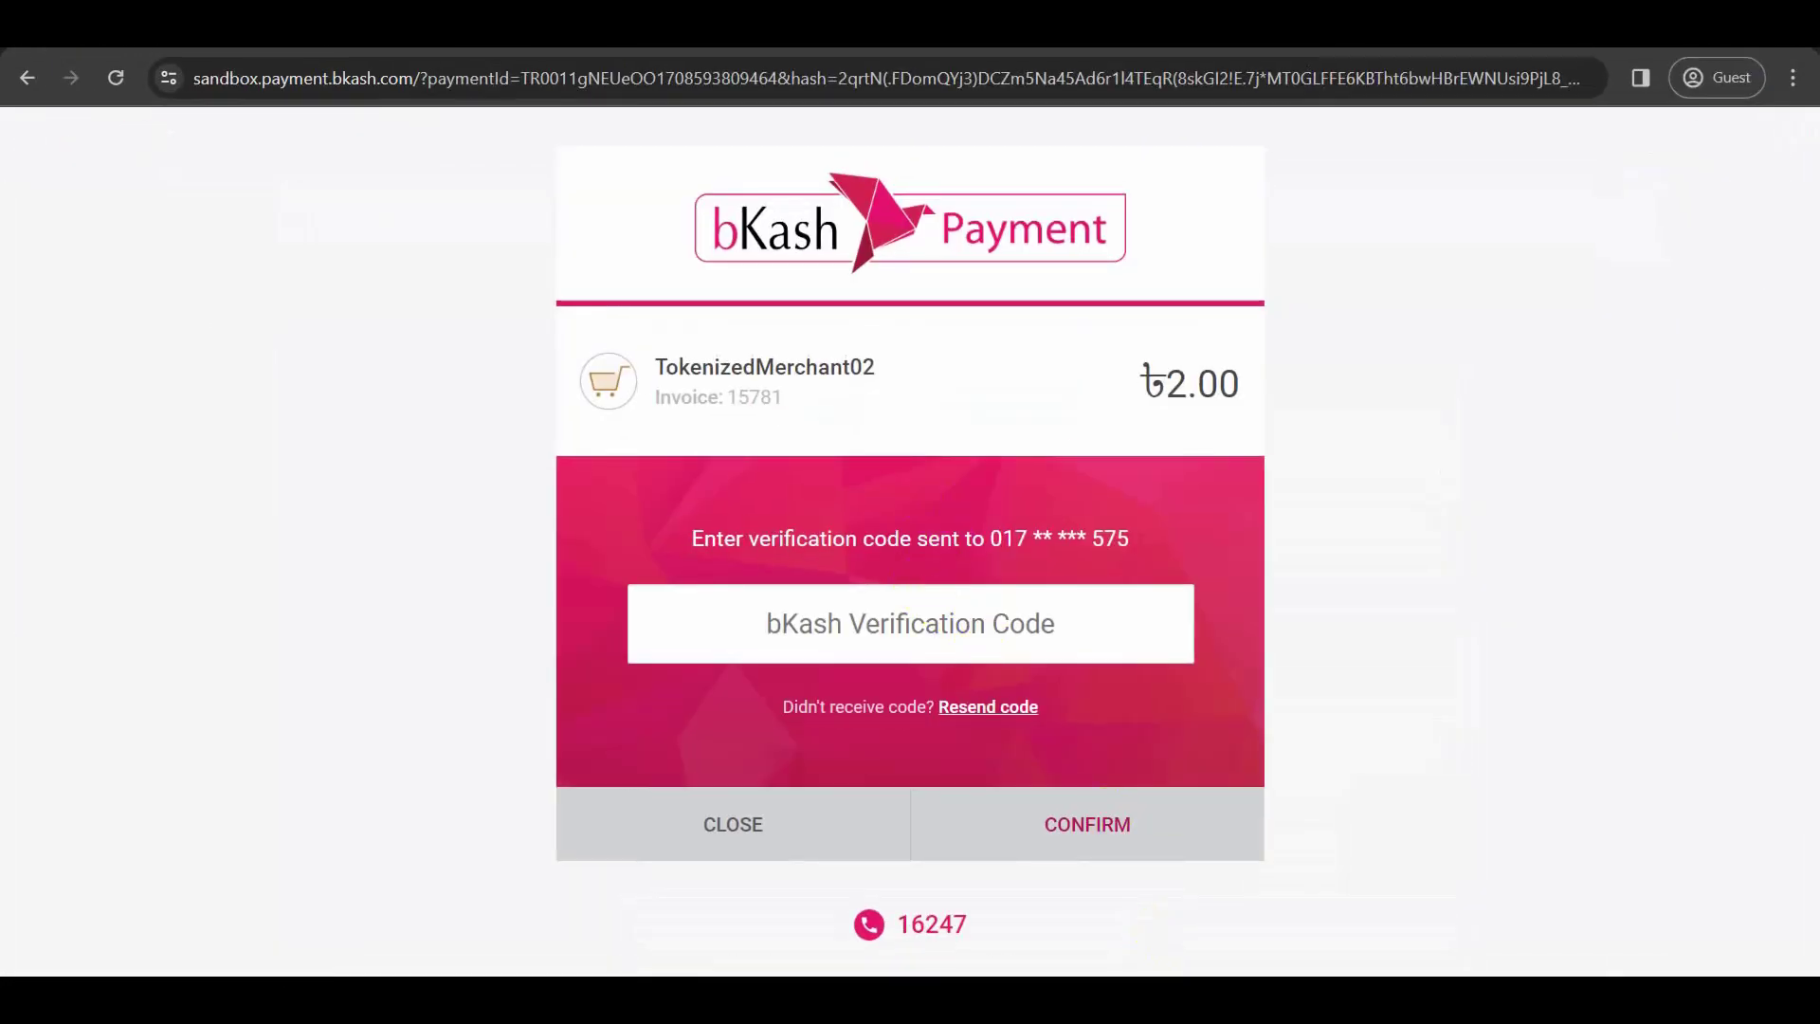
left_click(1158, 997)
double_click(840, 458)
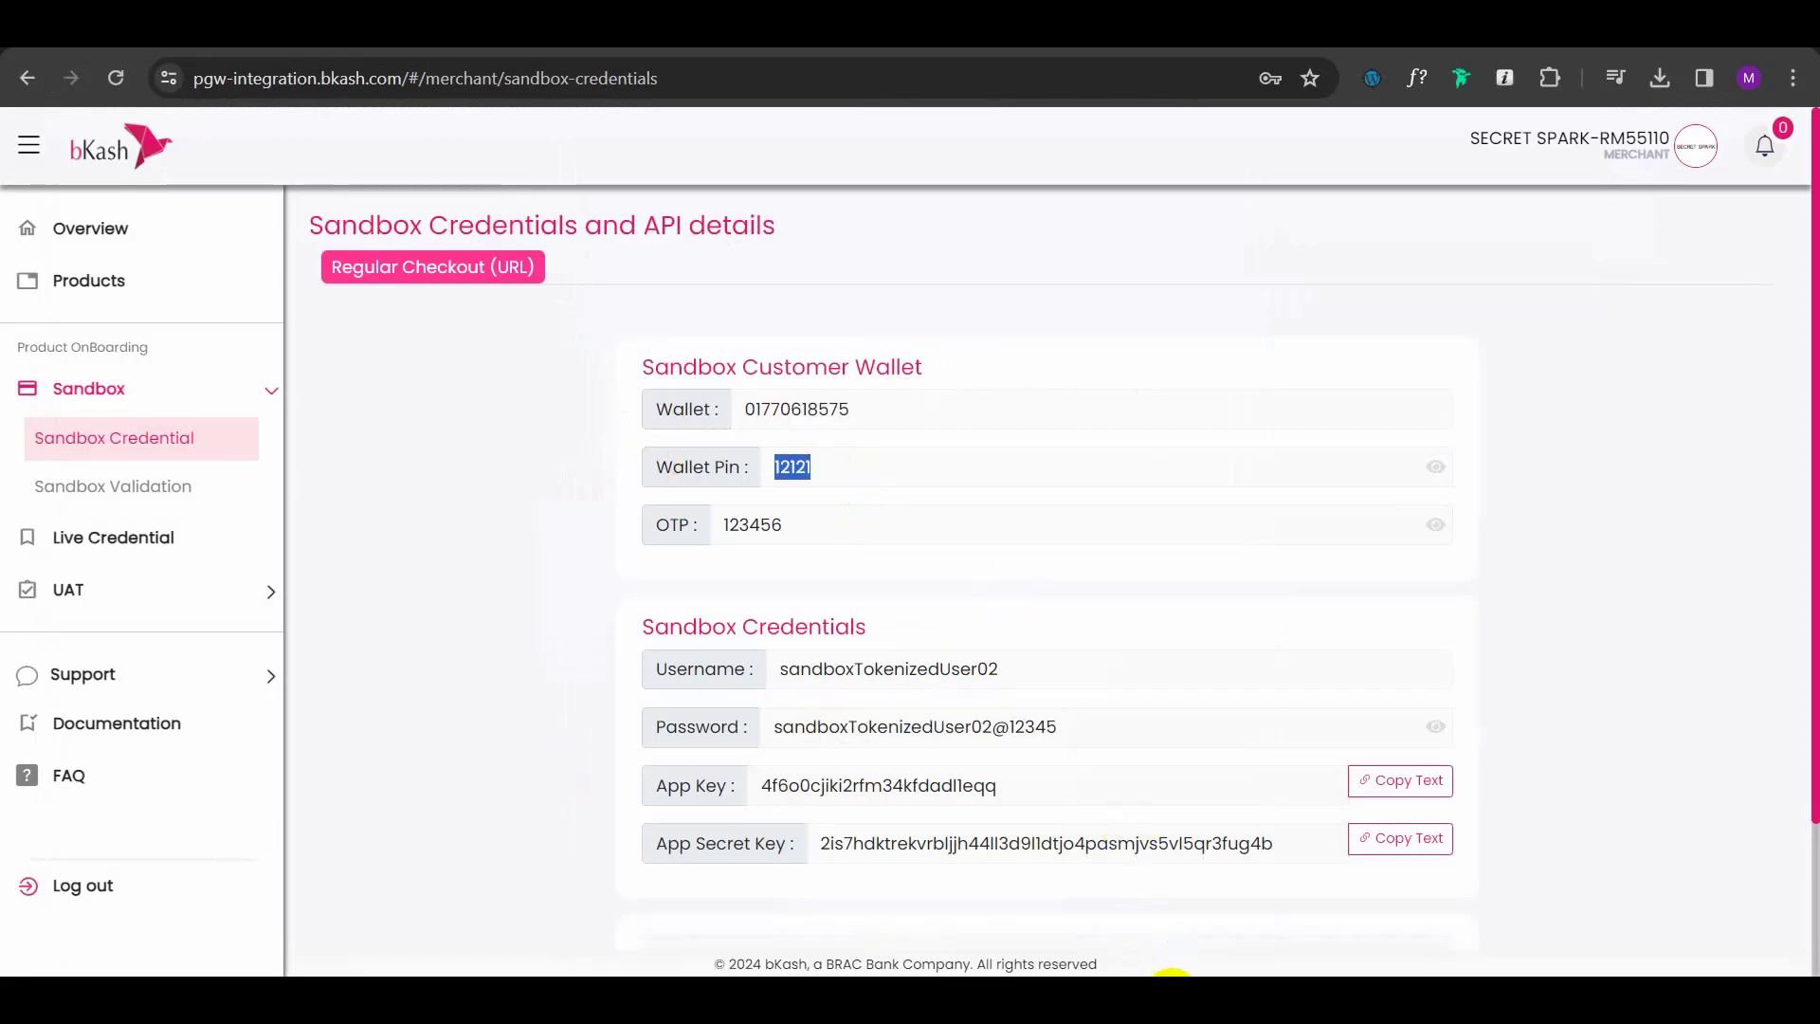
left_click(1158, 997)
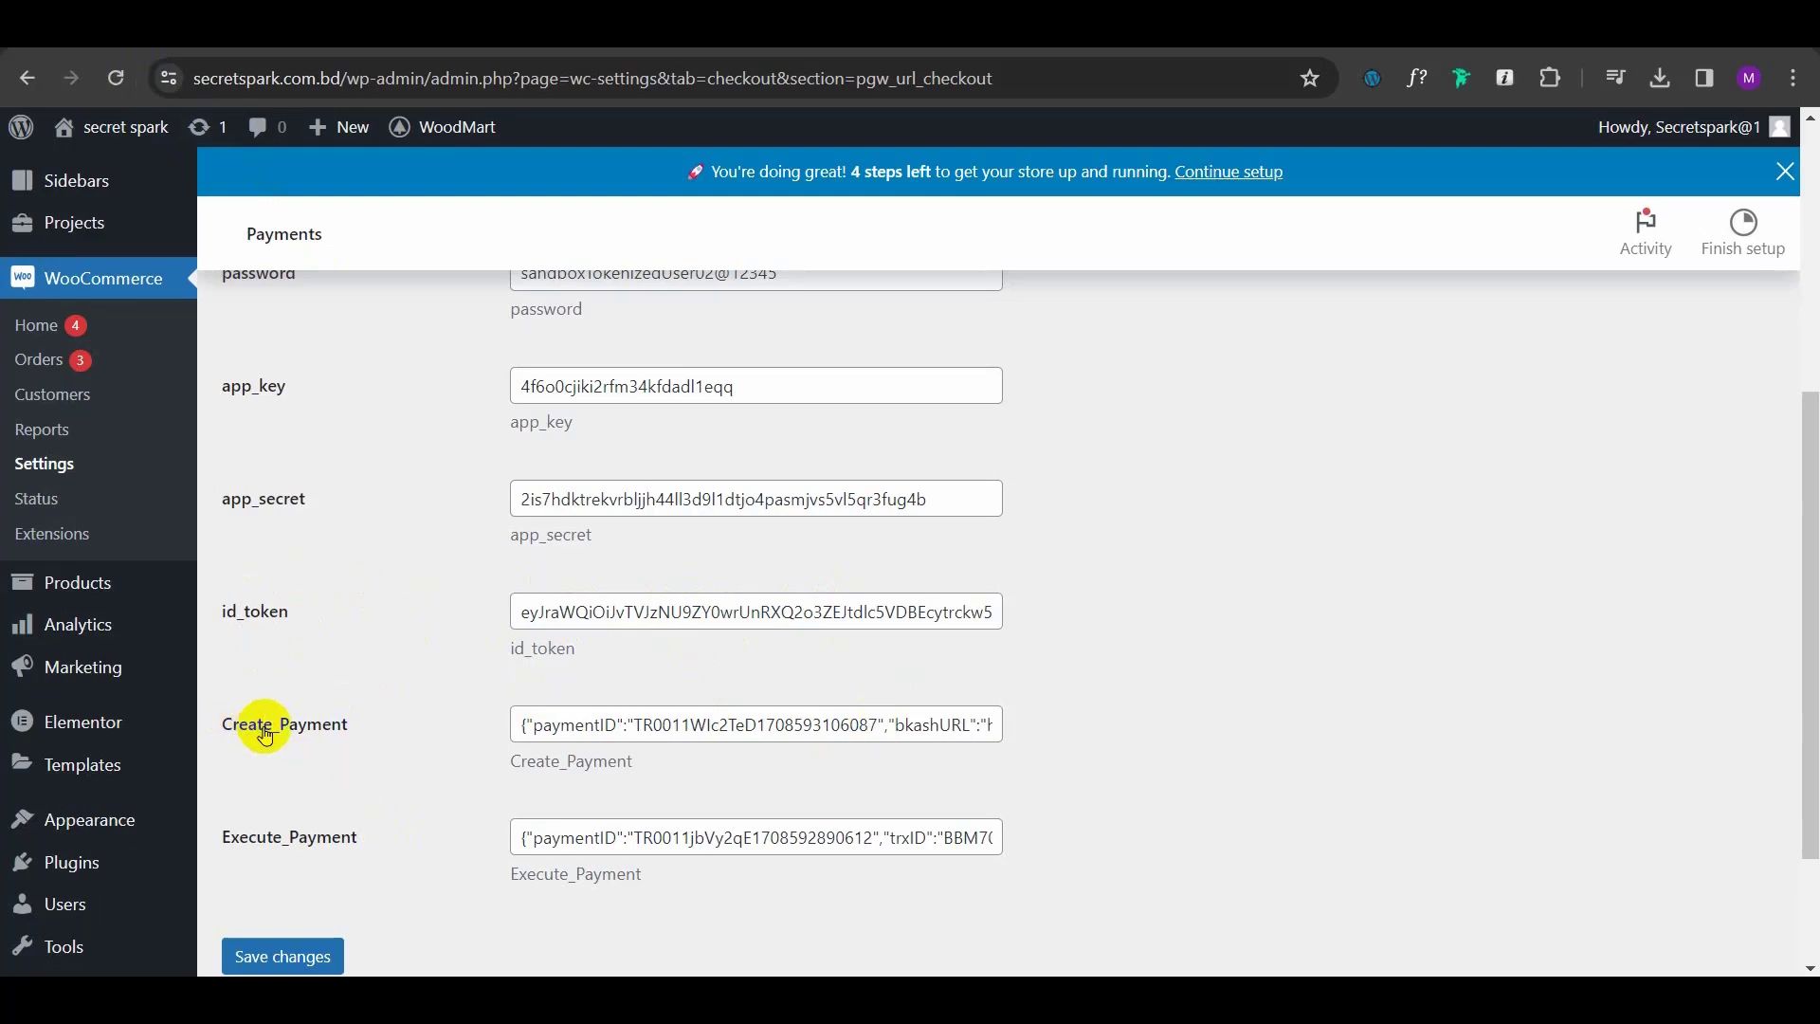
Paste the Create_Payment response into Sandbox Validation and submit it.
triple_click(693, 721)
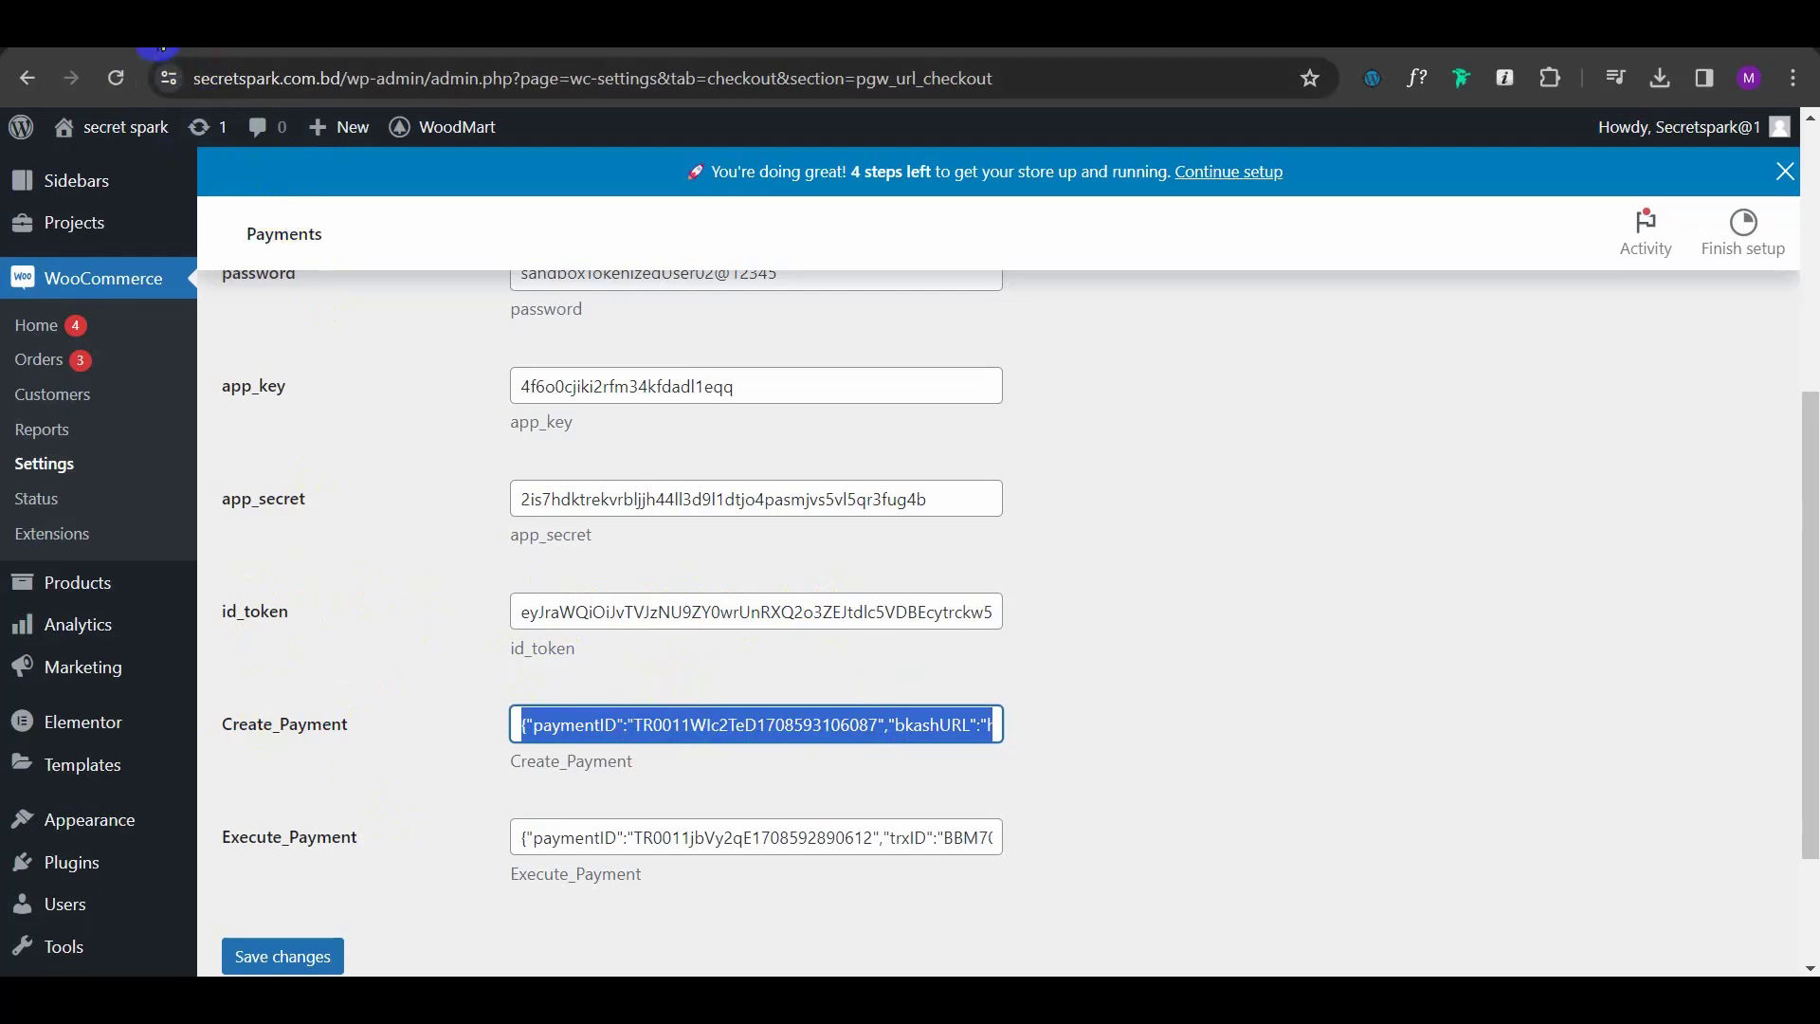
left_click(156, 29)
scroll(617, 630, "down", 2)
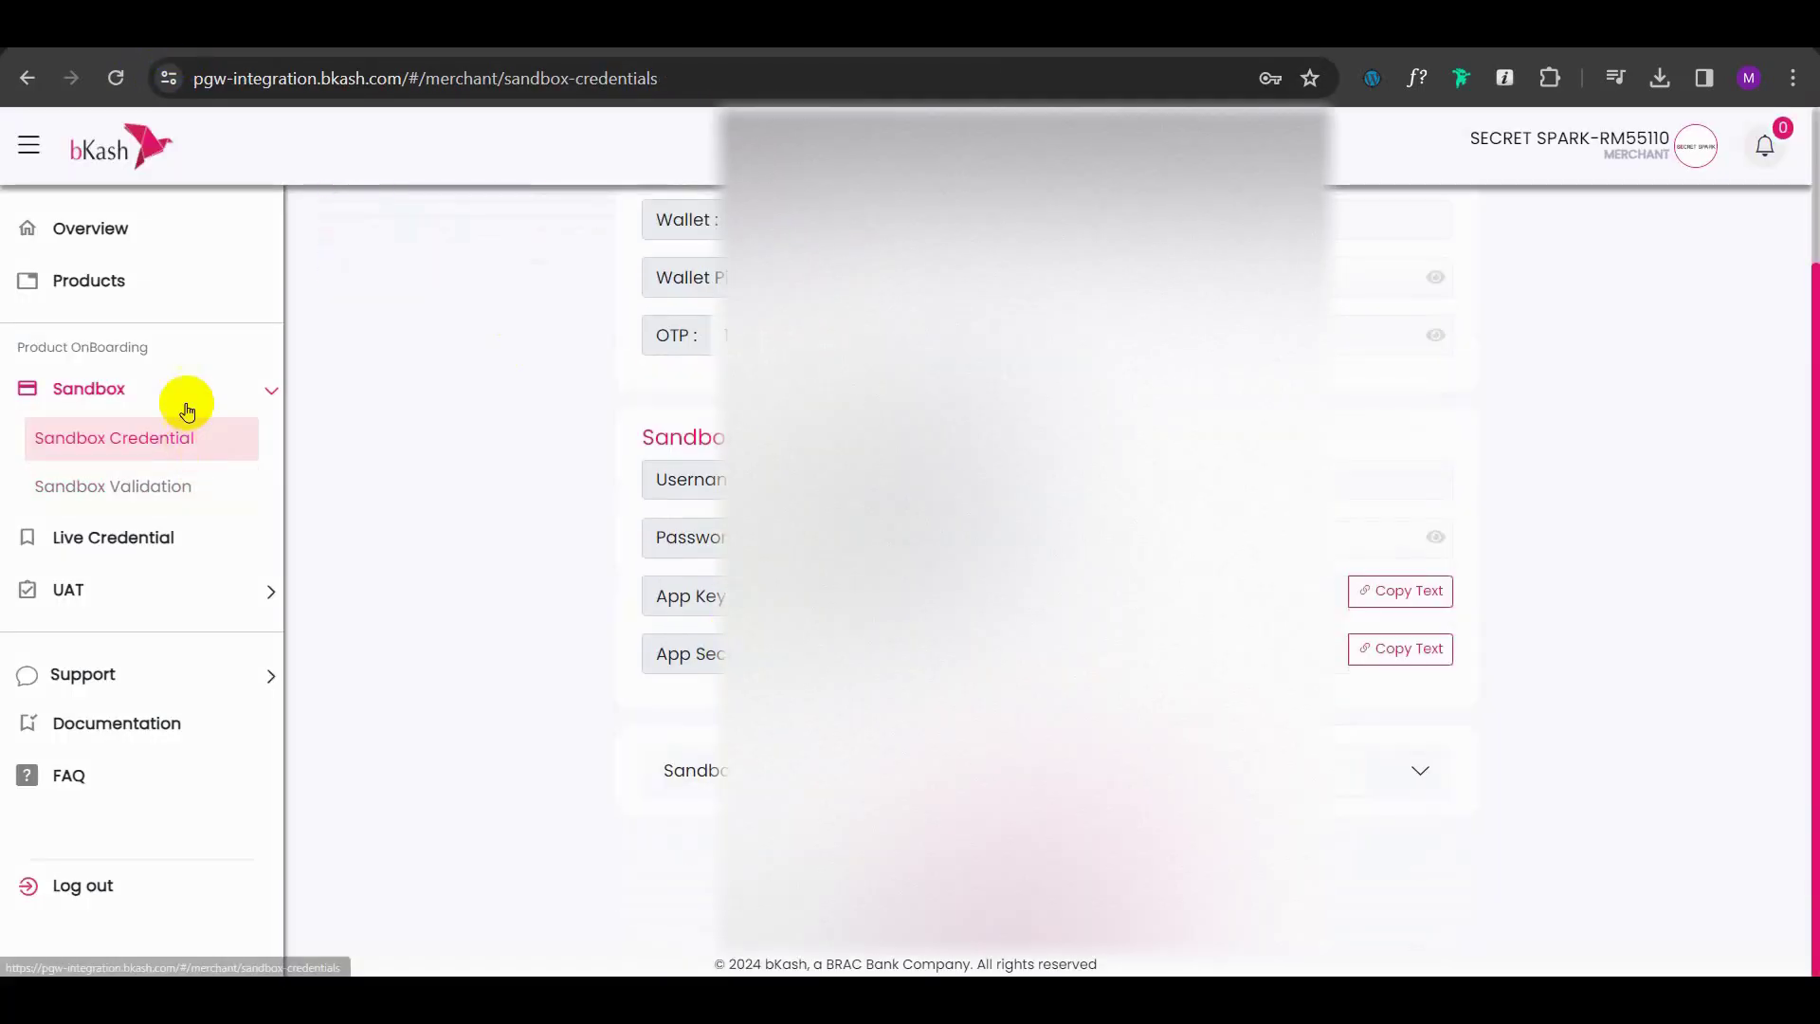
left_click(185, 232)
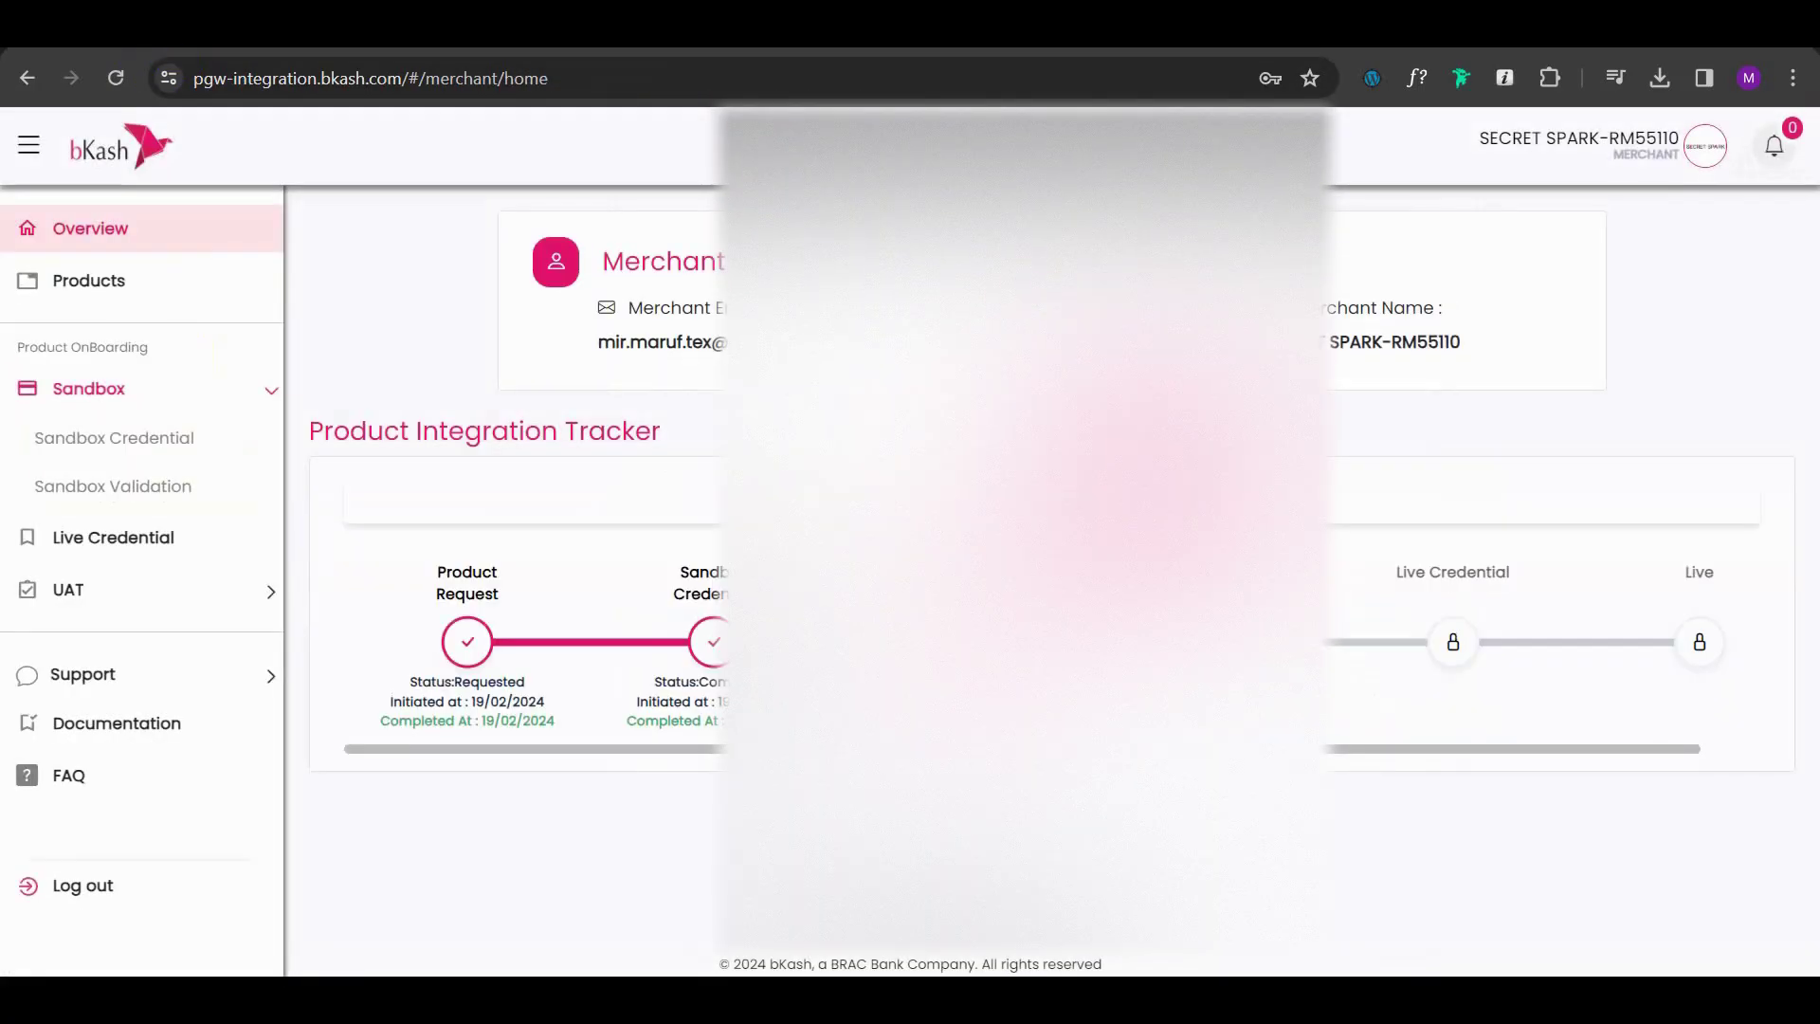
left_click(112, 485)
left_click(669, 428)
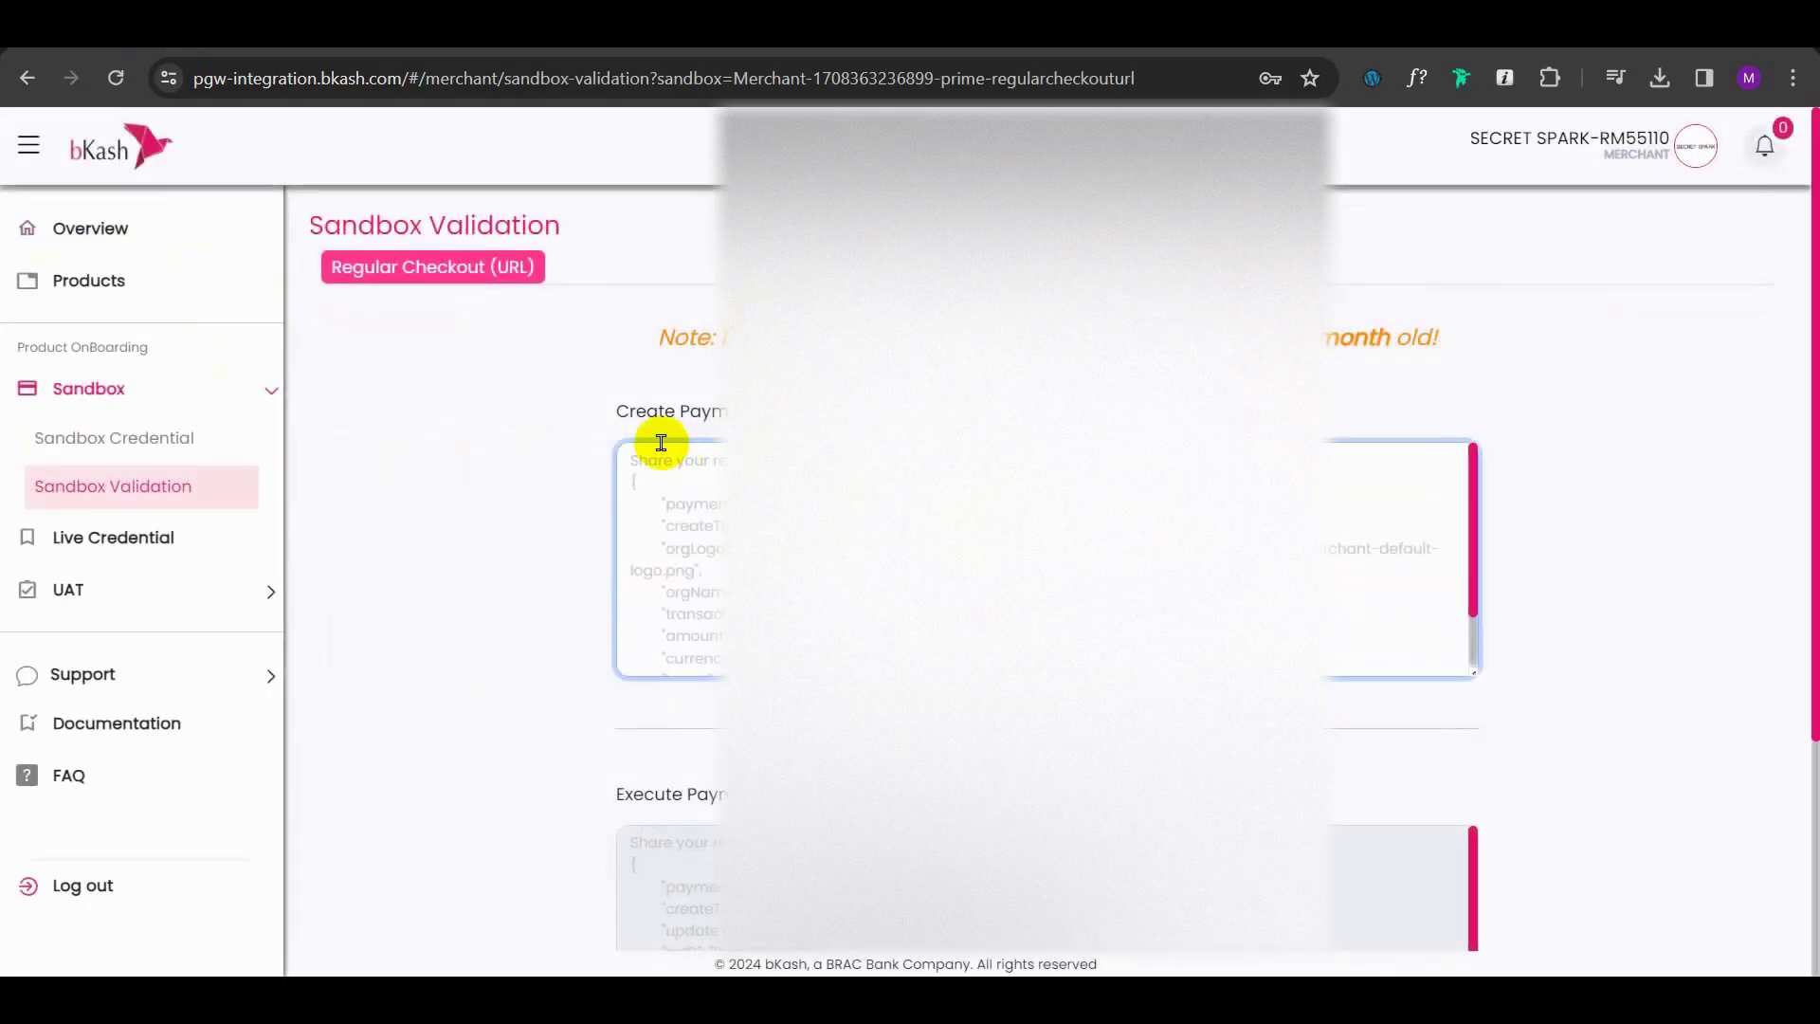
key("ctrl+v")
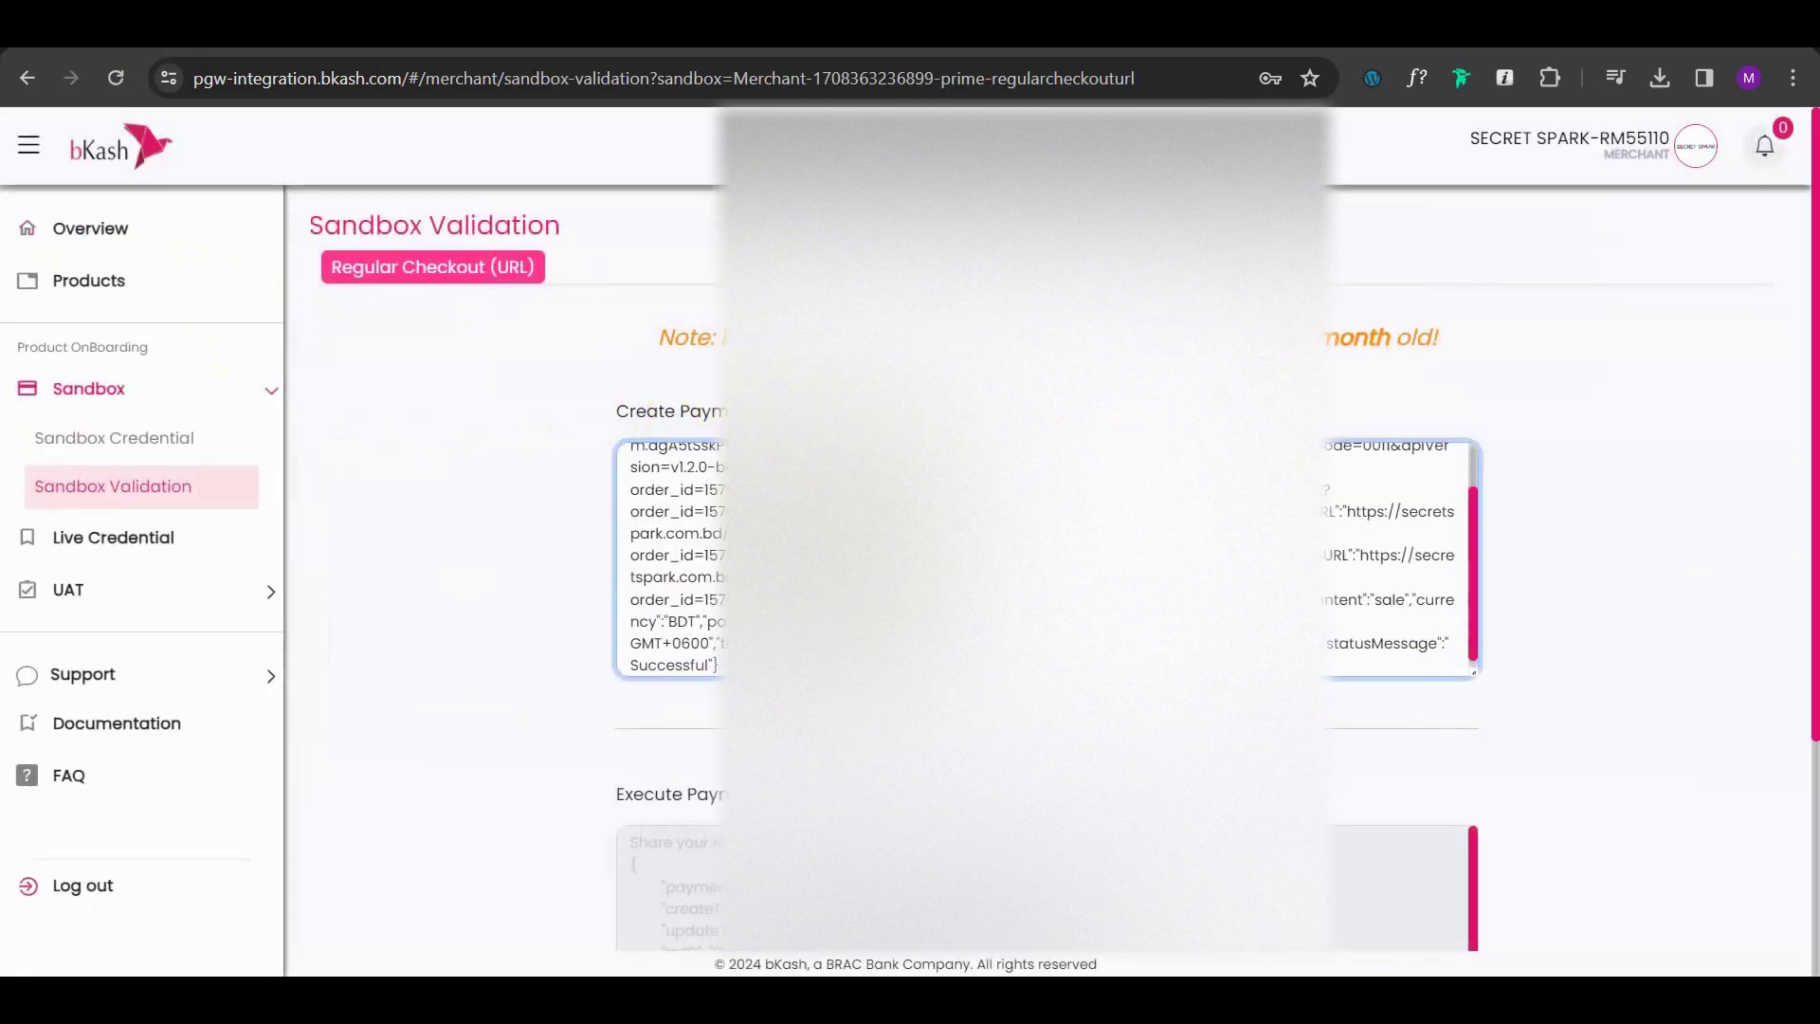
scroll(588, 638, "down", 3)
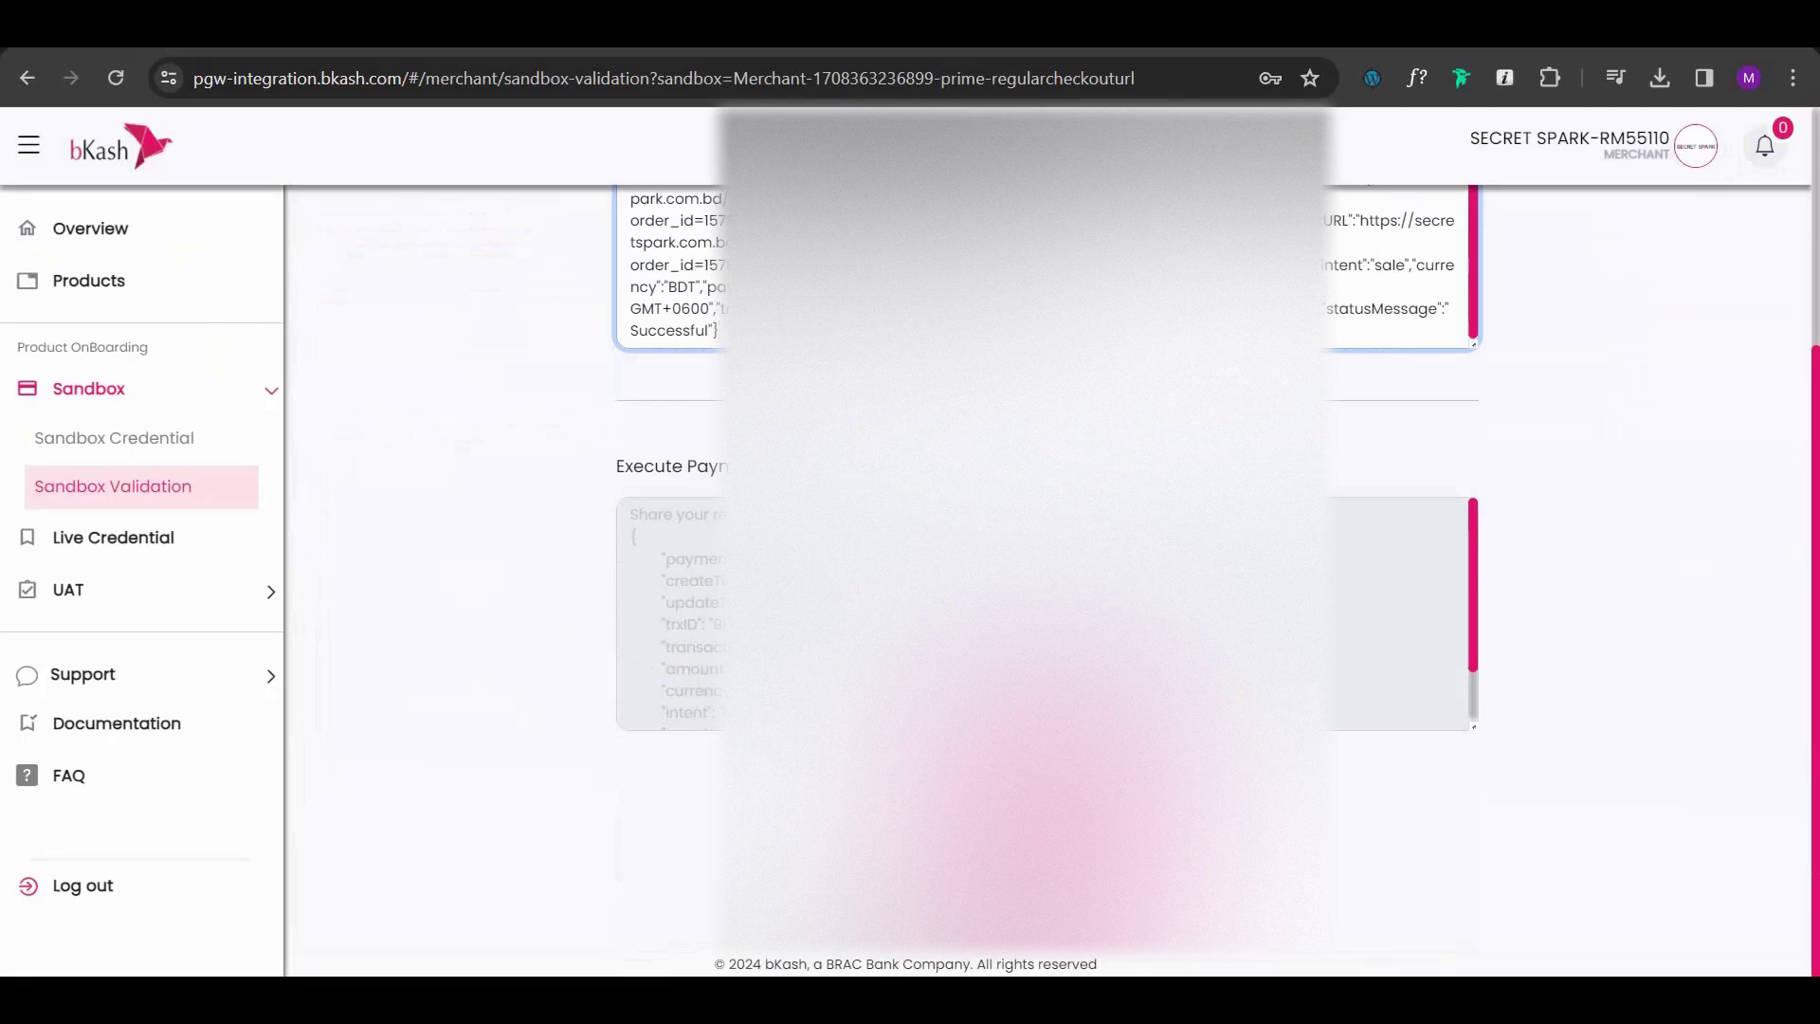
left_click(1047, 814)
left_click(910, 646)
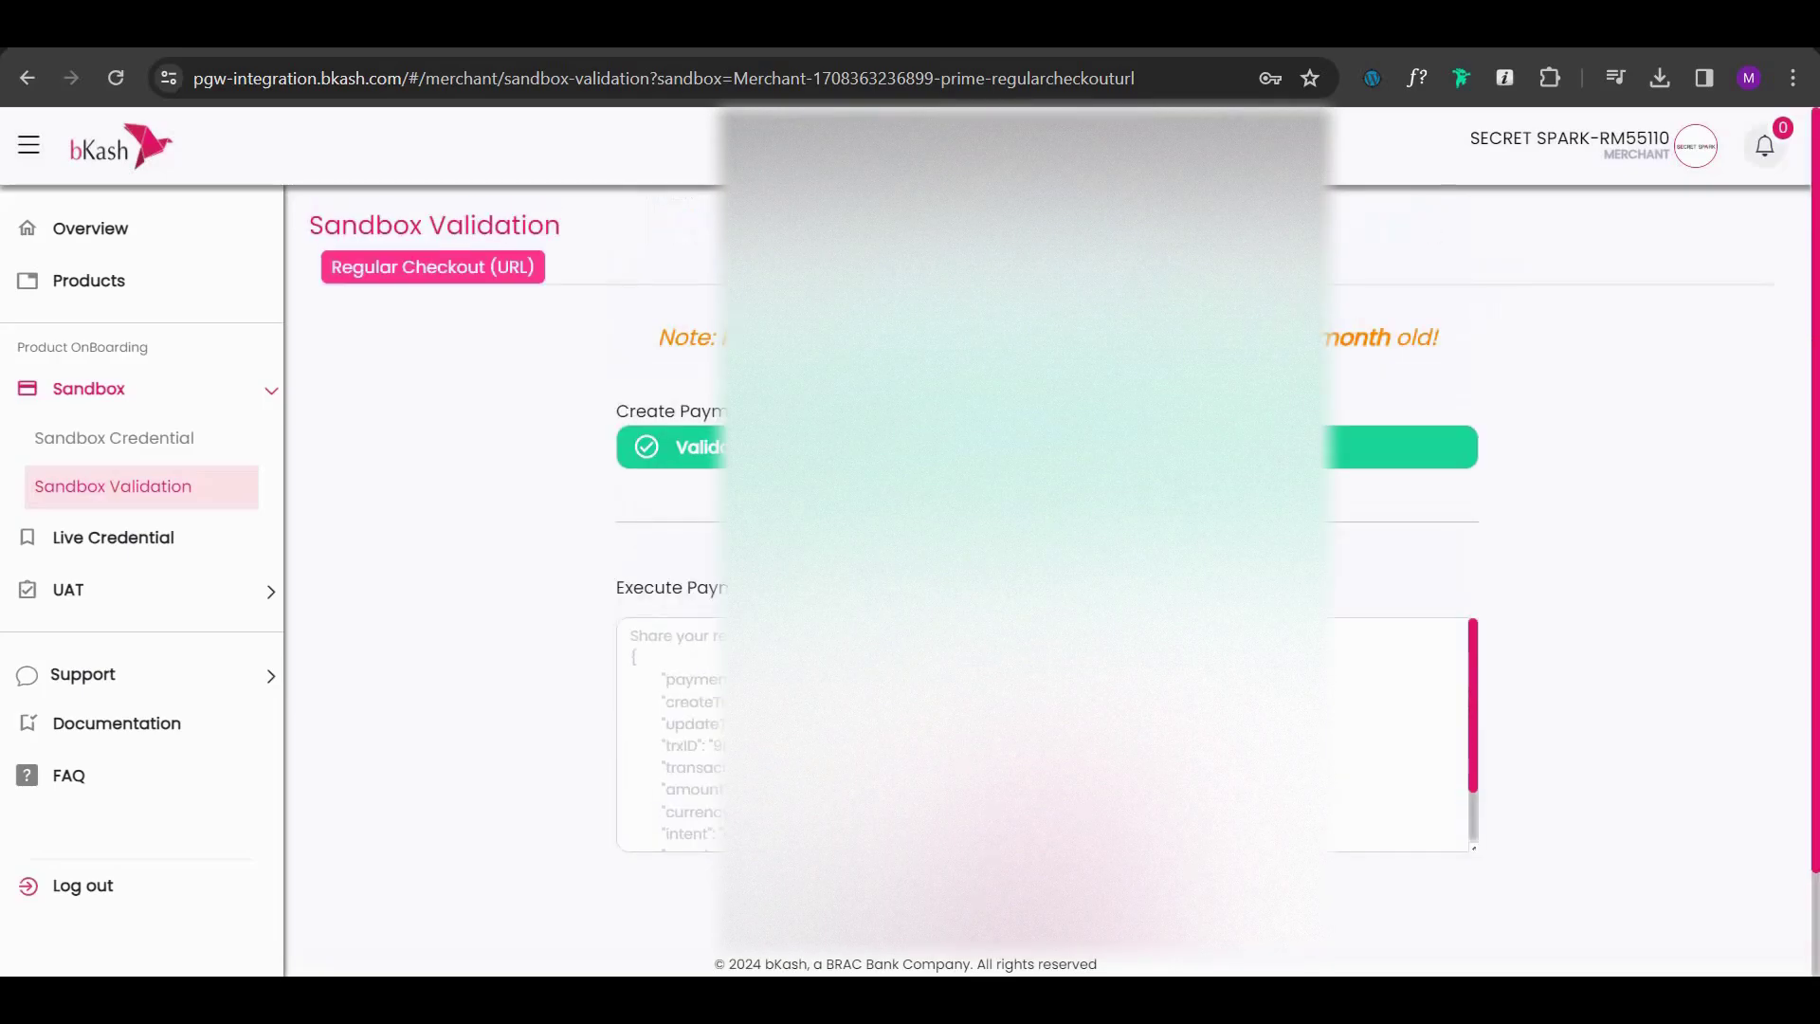
Copy Execute_Payment from WooCommerce, paste and submit it in Sandbox Validation, then return to the overview.
key("alt+Tab")
left_click(576, 836)
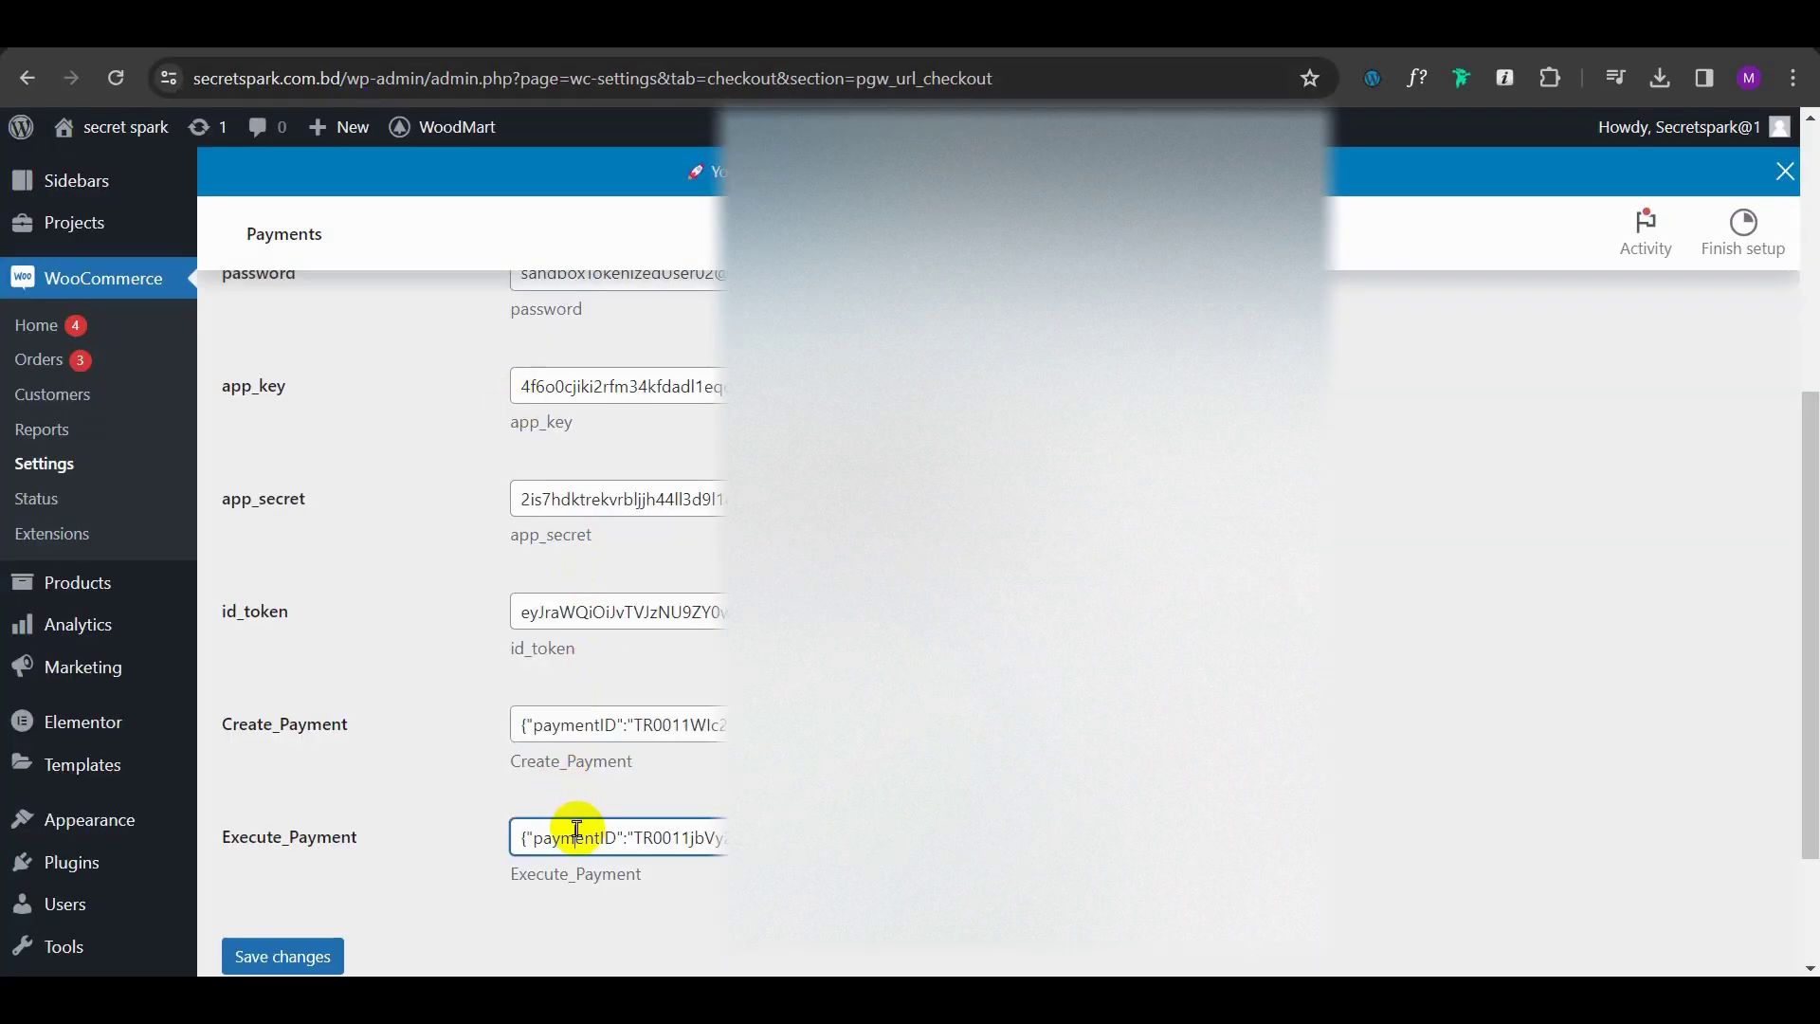
key("ctrl+a")
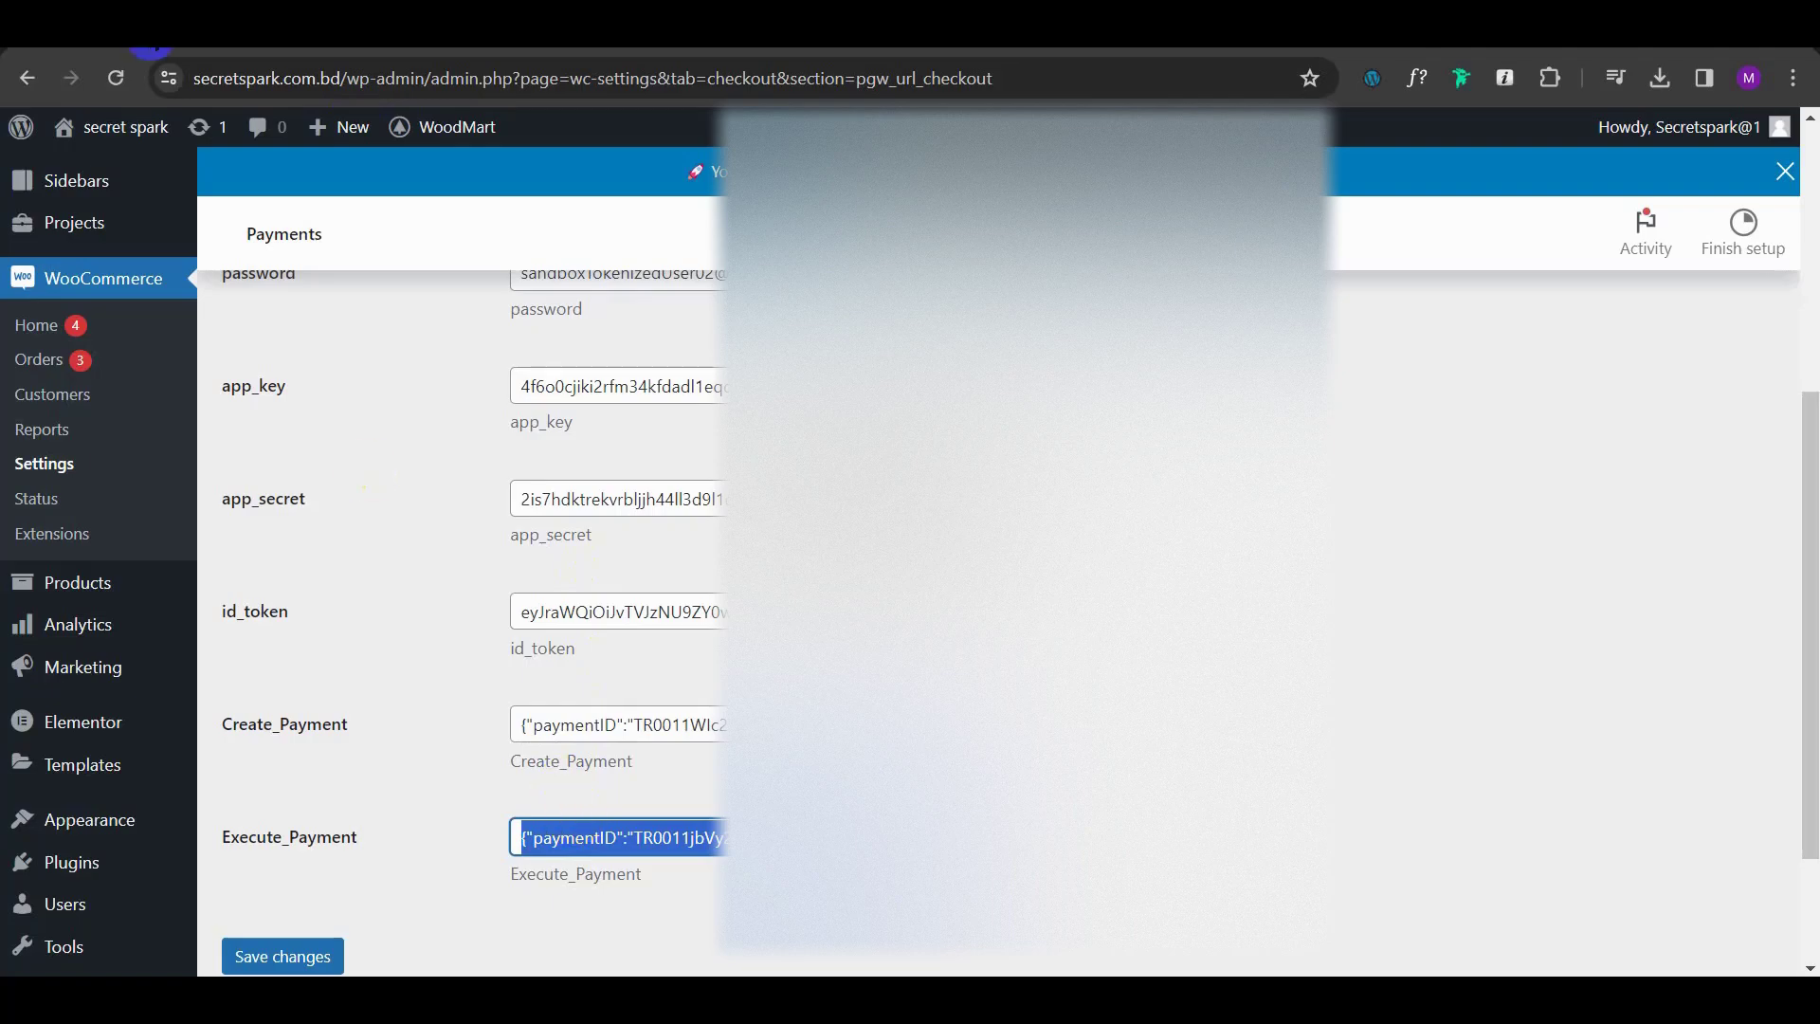
key("alt+Tab")
left_click(637, 595)
key("ctrl+v")
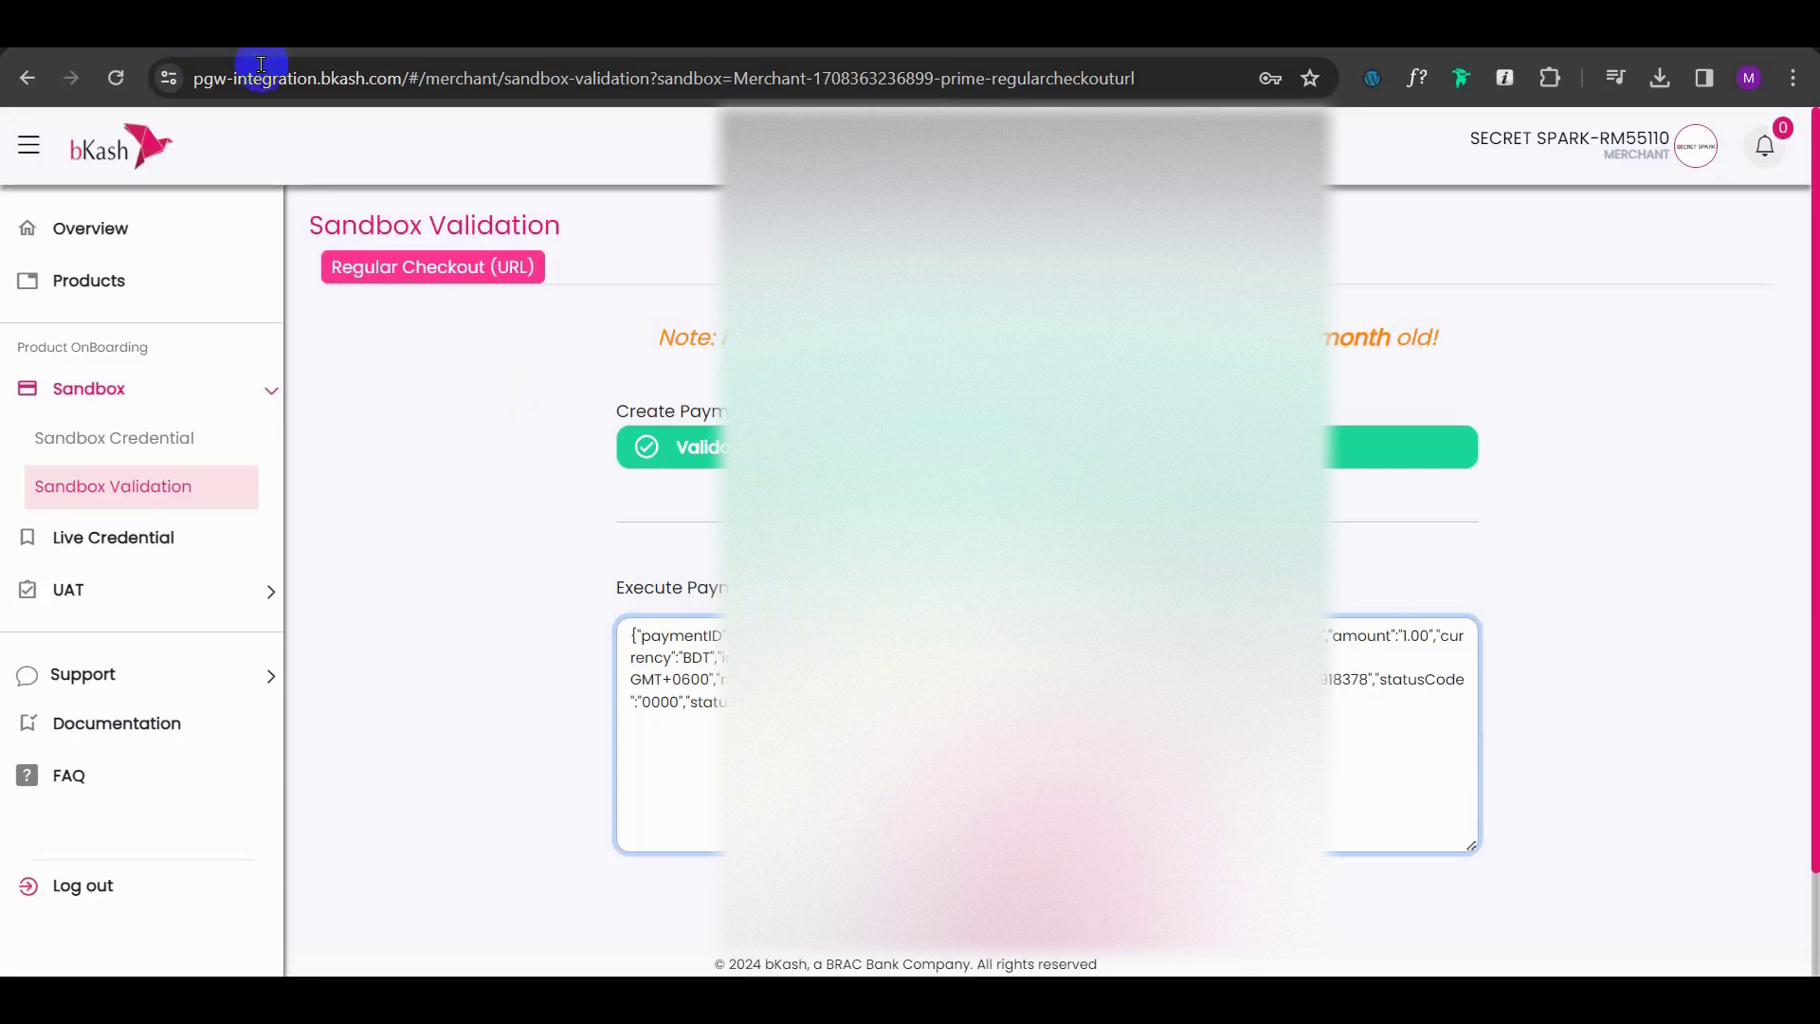
key("alt+Tab")
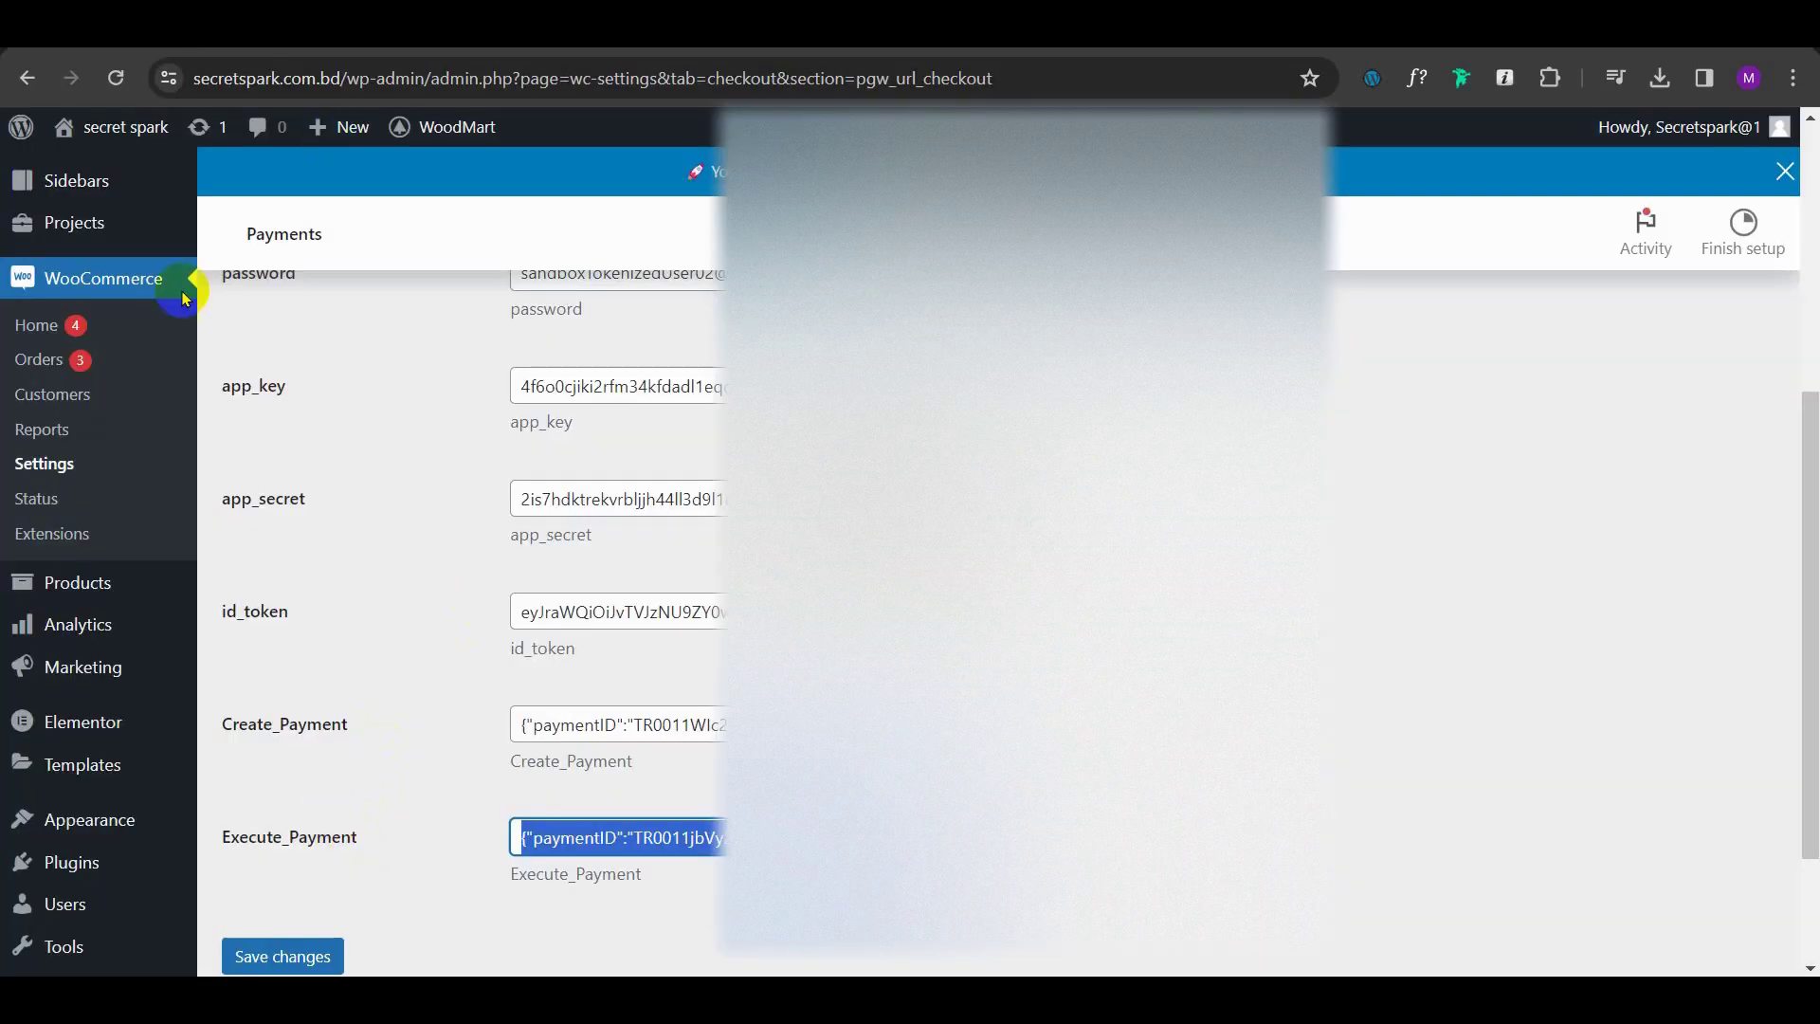
key("alt+Tab")
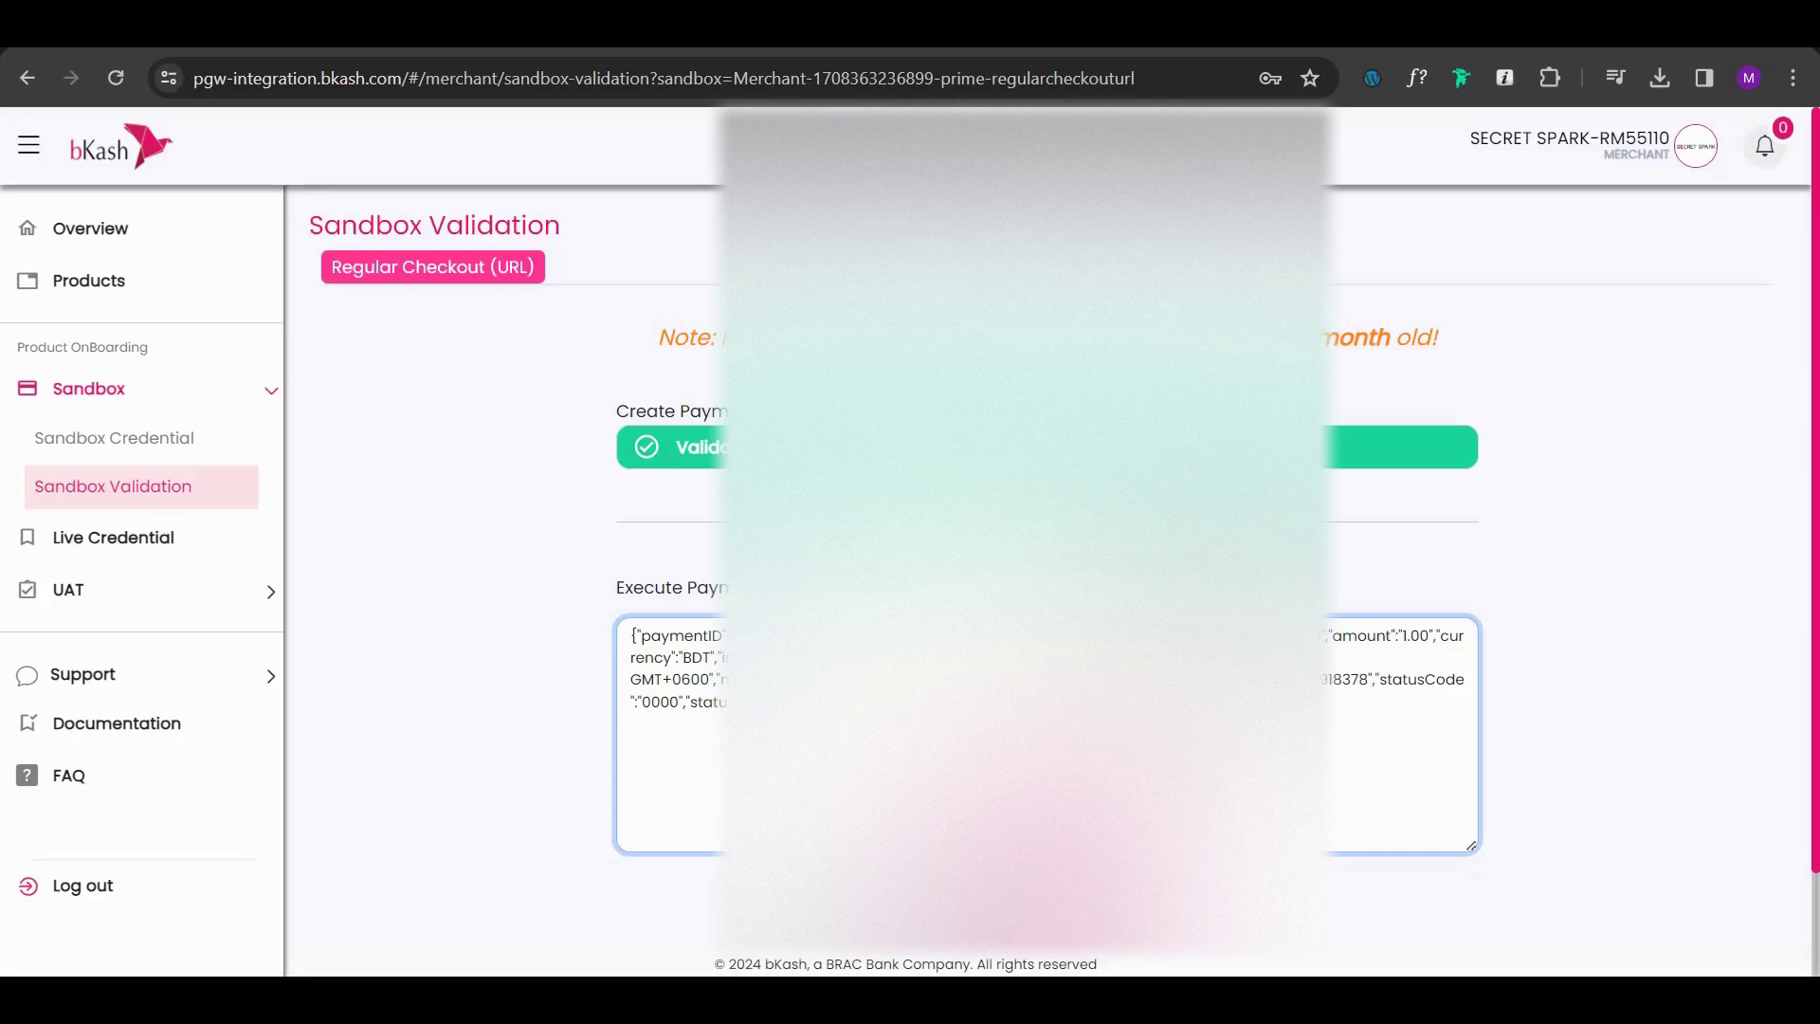
scroll(1048, 569, "down", 2)
left_click(1047, 823)
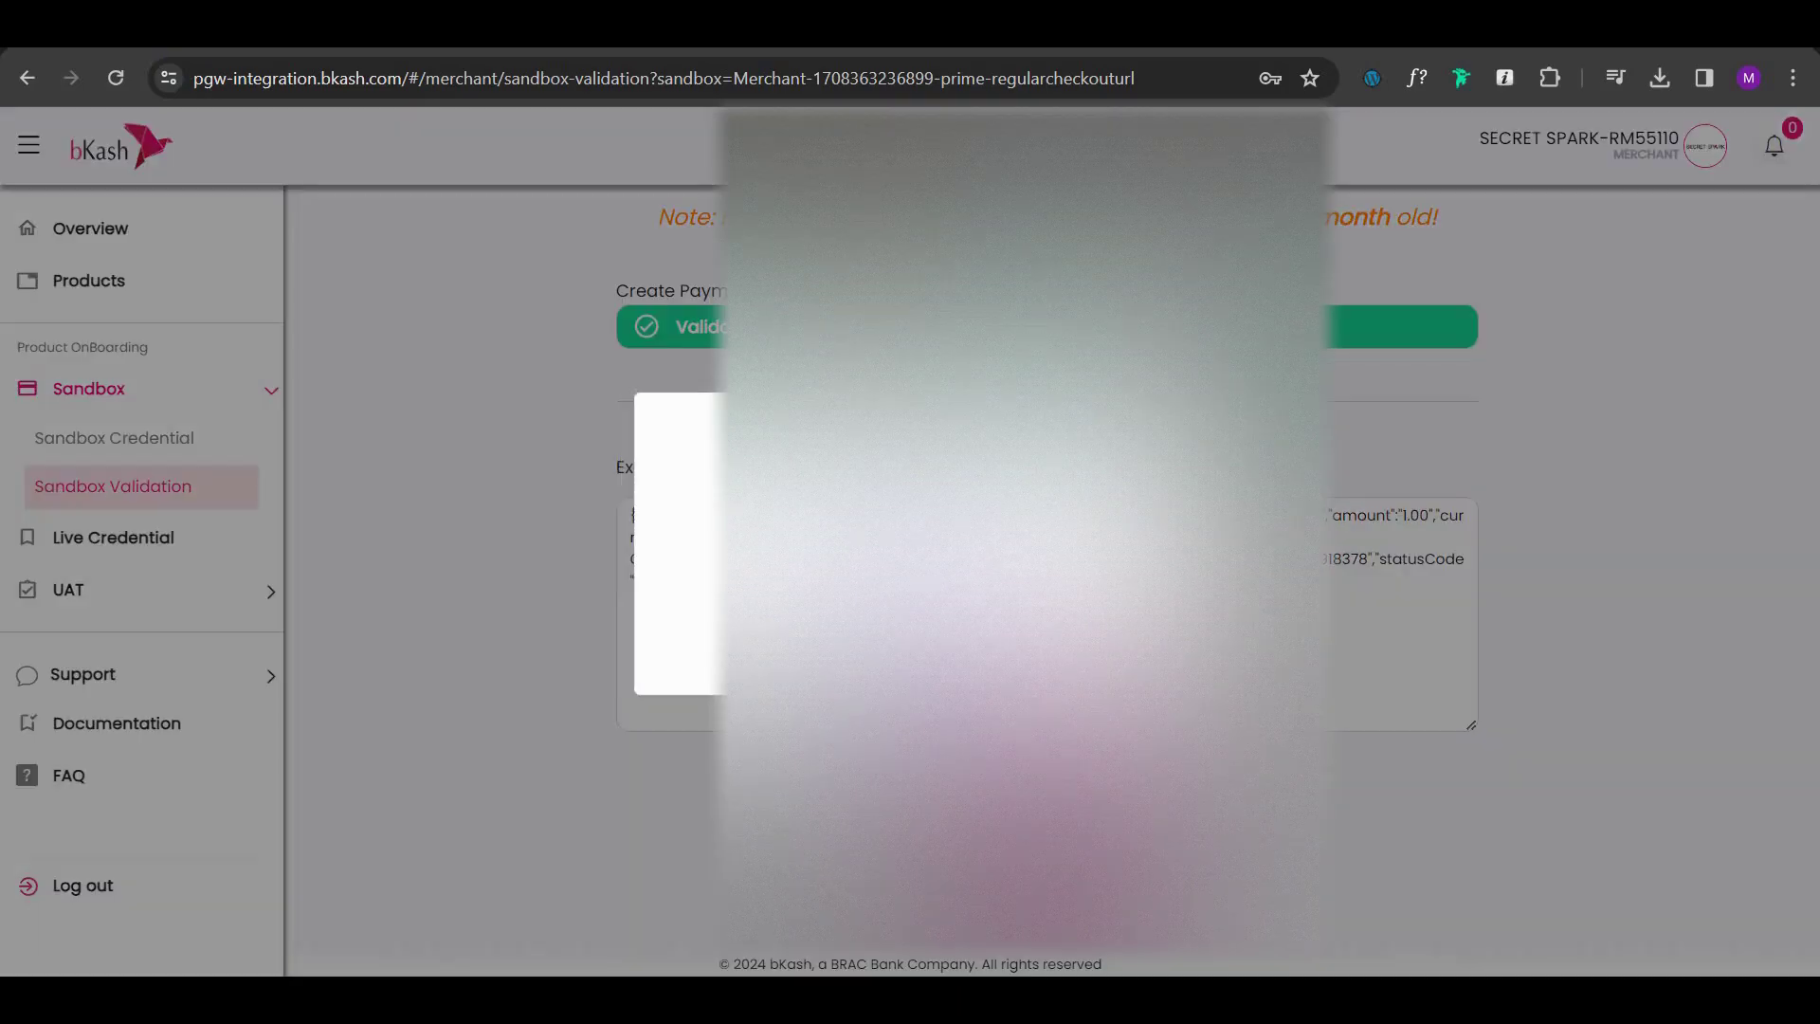
left_click(910, 642)
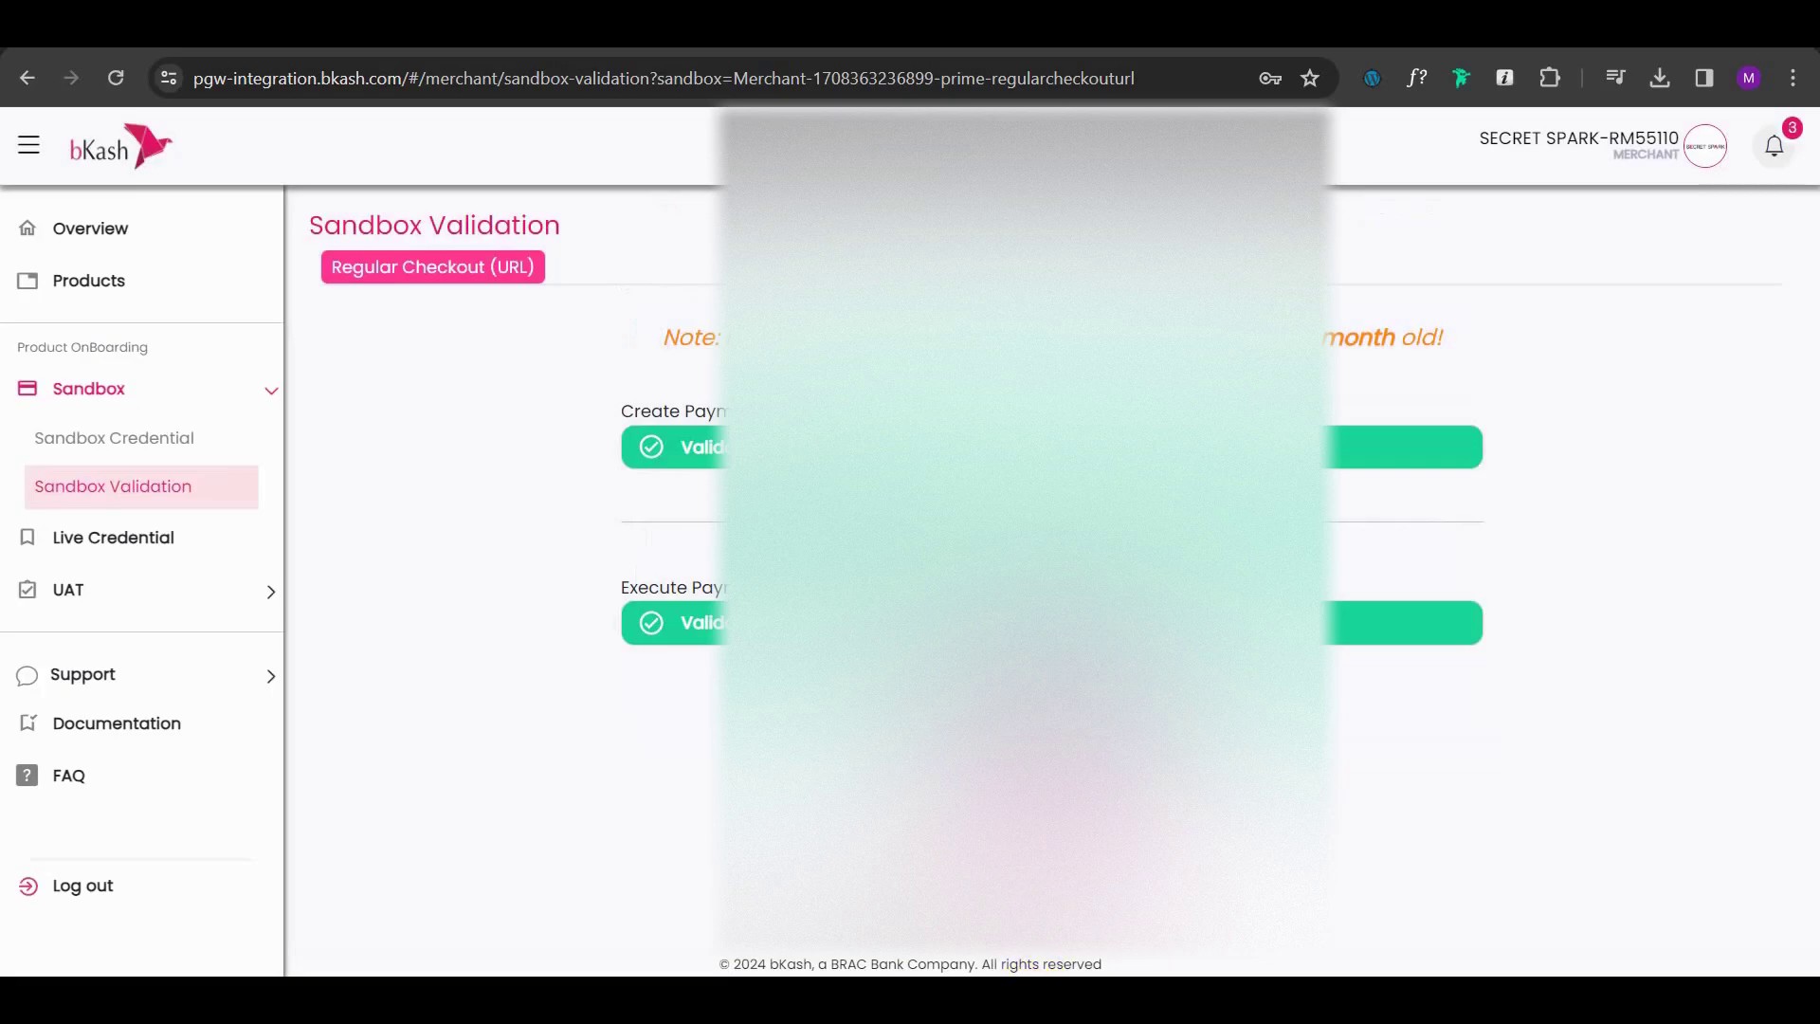
left_click(1004, 734)
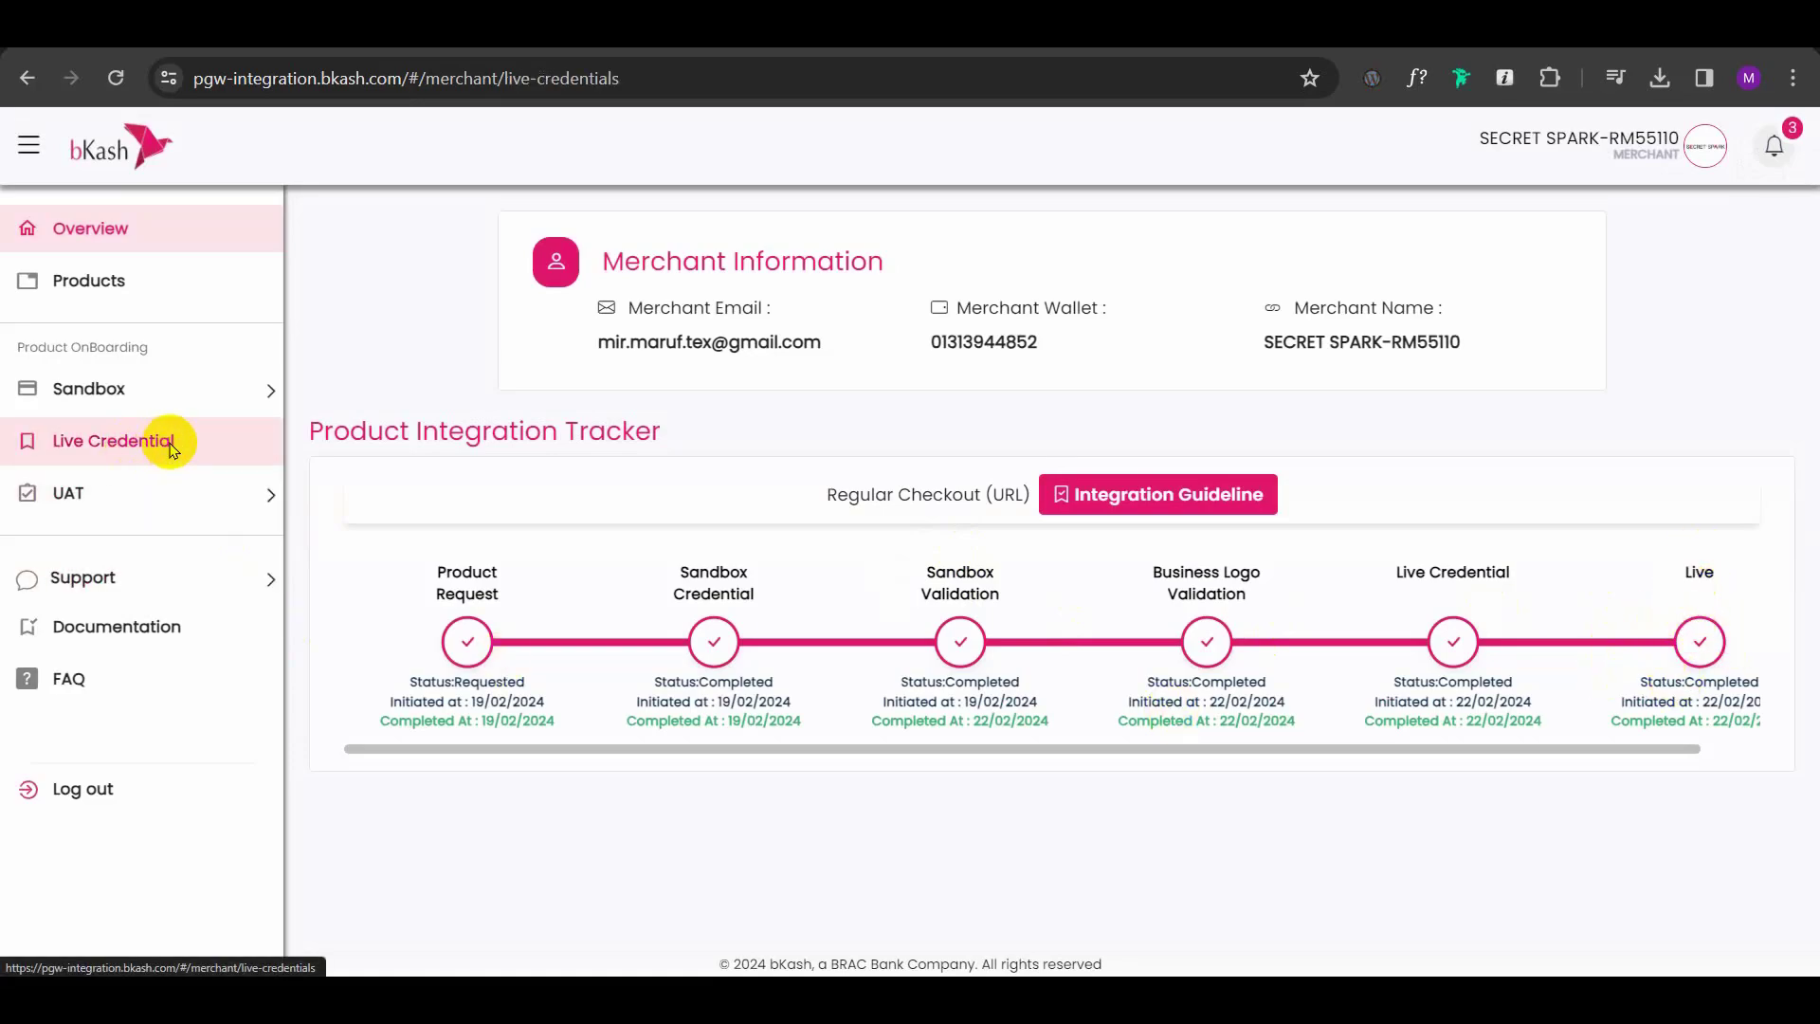
View the Live Credential page and scroll through the Live API URLs endpoint list.
left_click(172, 449)
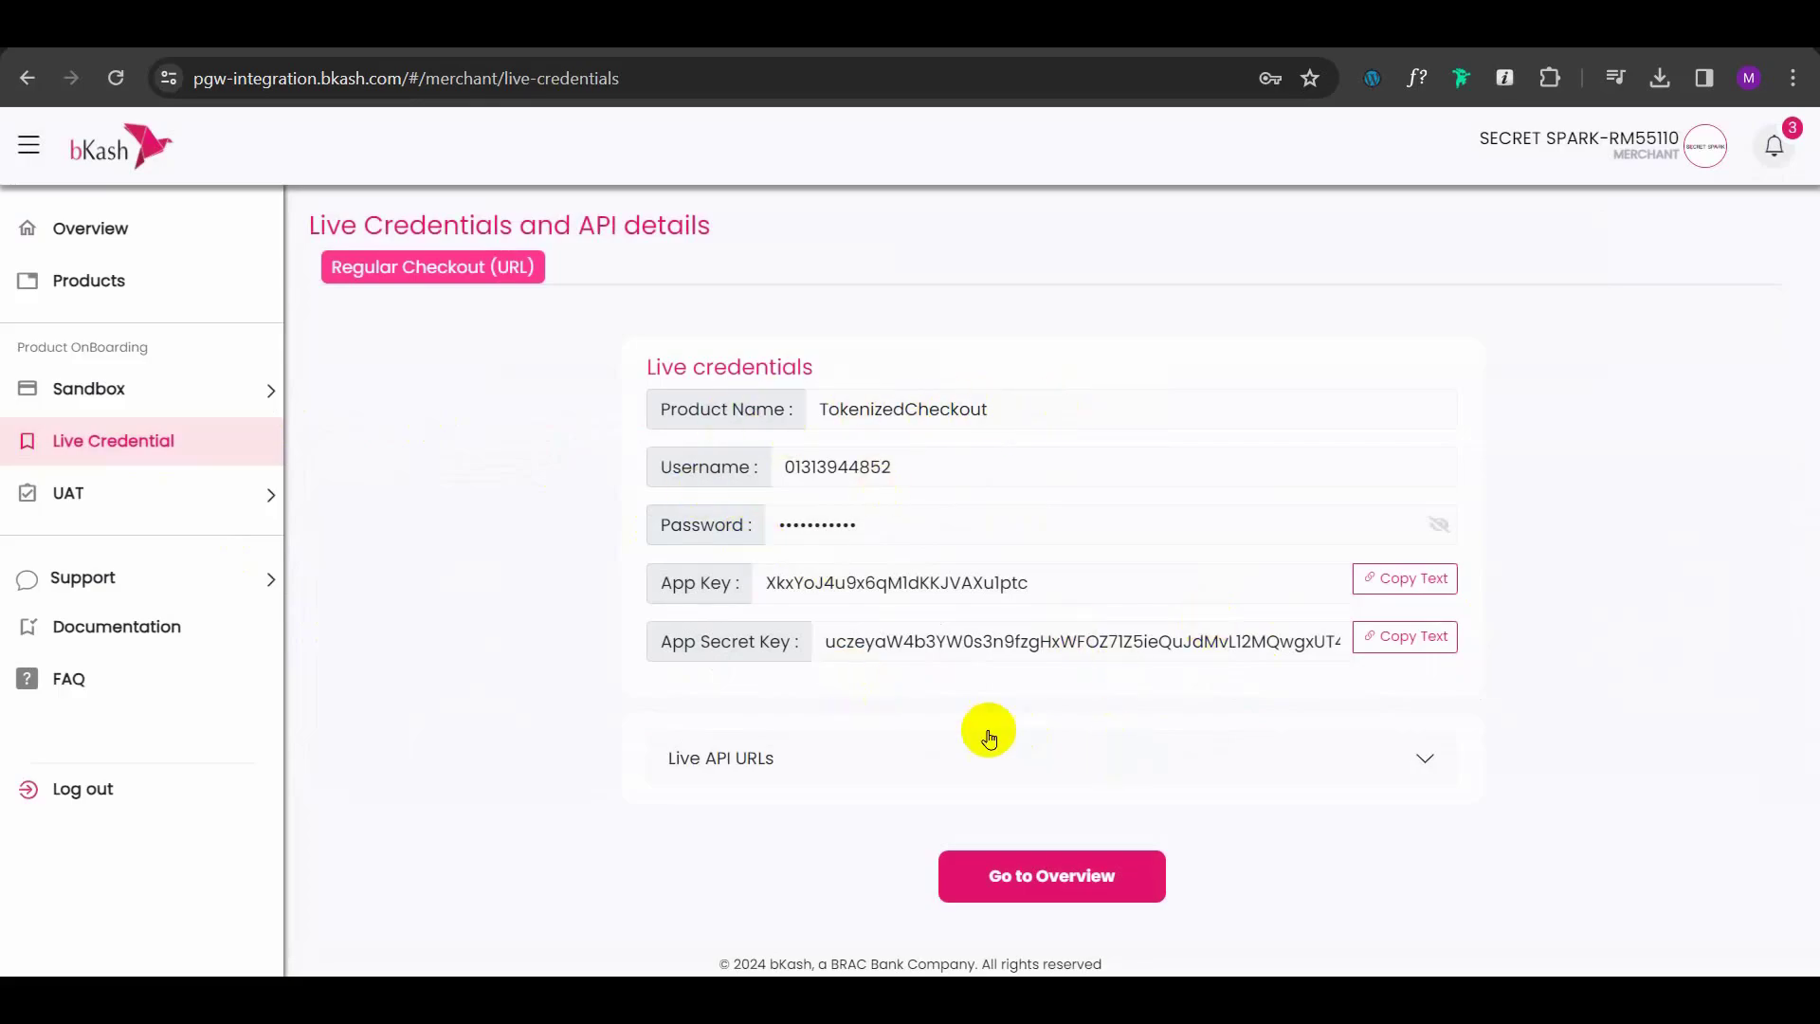
left_click(769, 758)
scroll(758, 749, "down", 3)
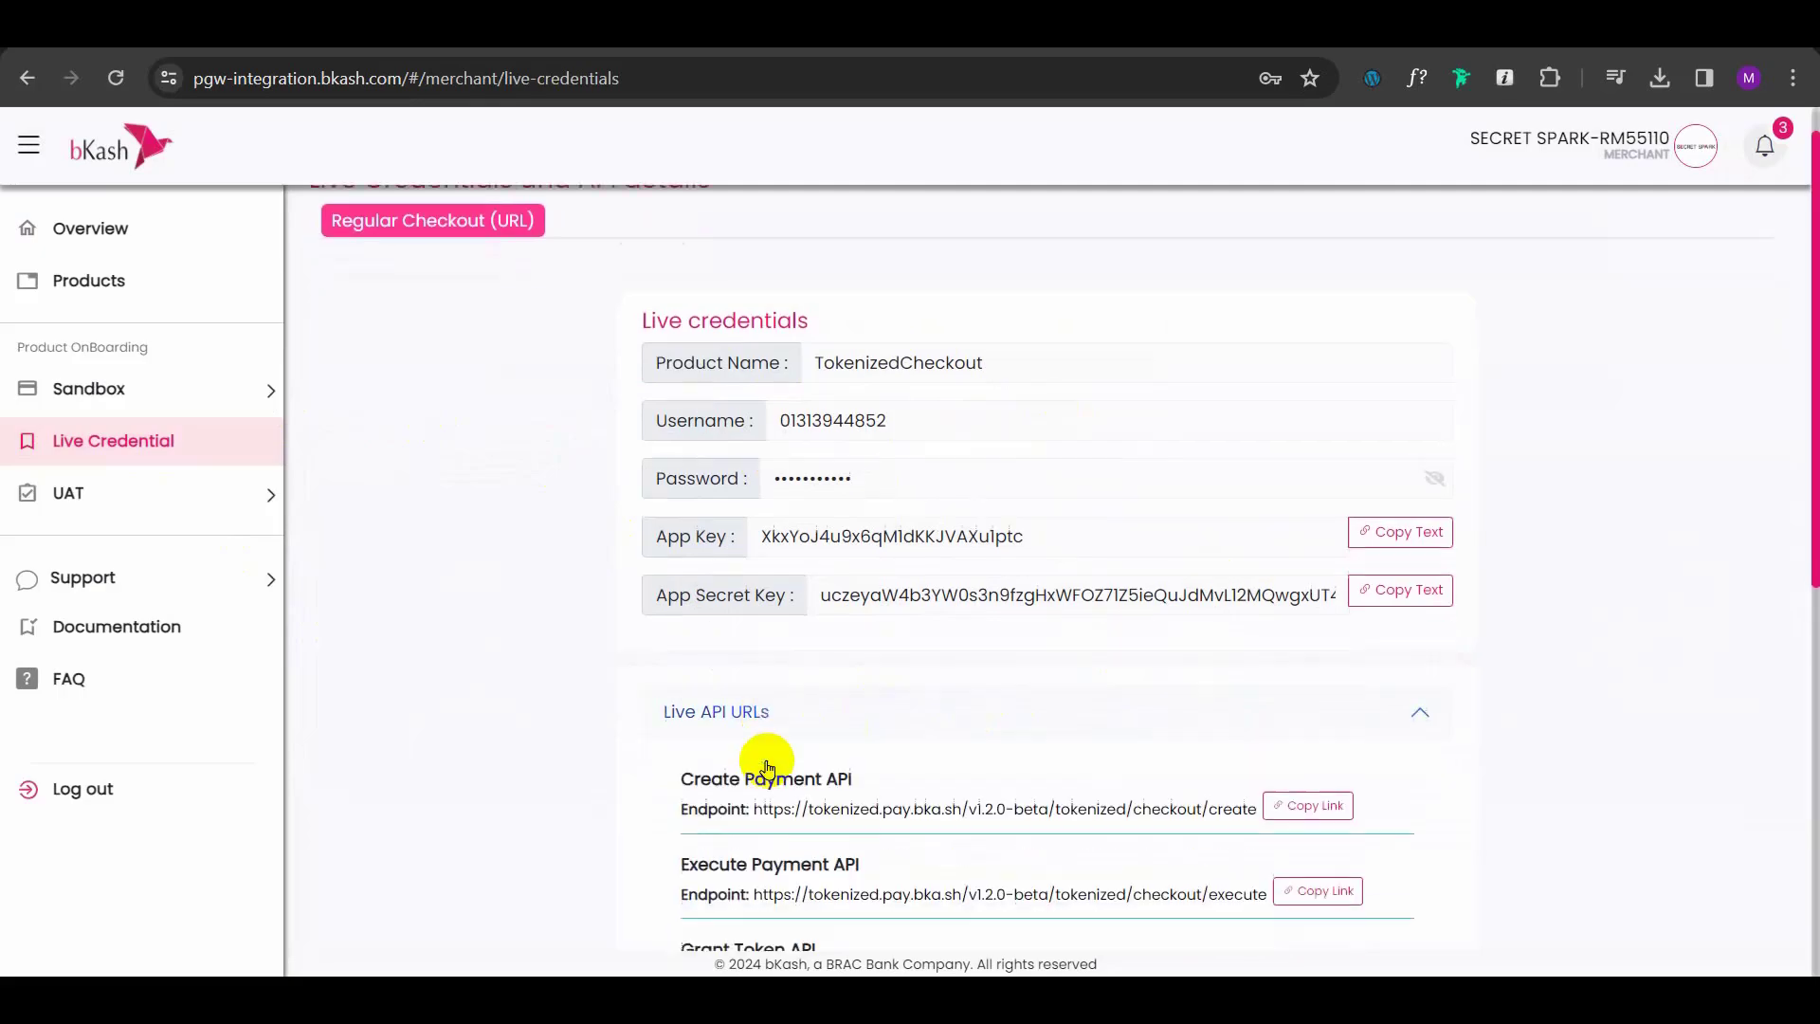
scroll(976, 753, "down", 3)
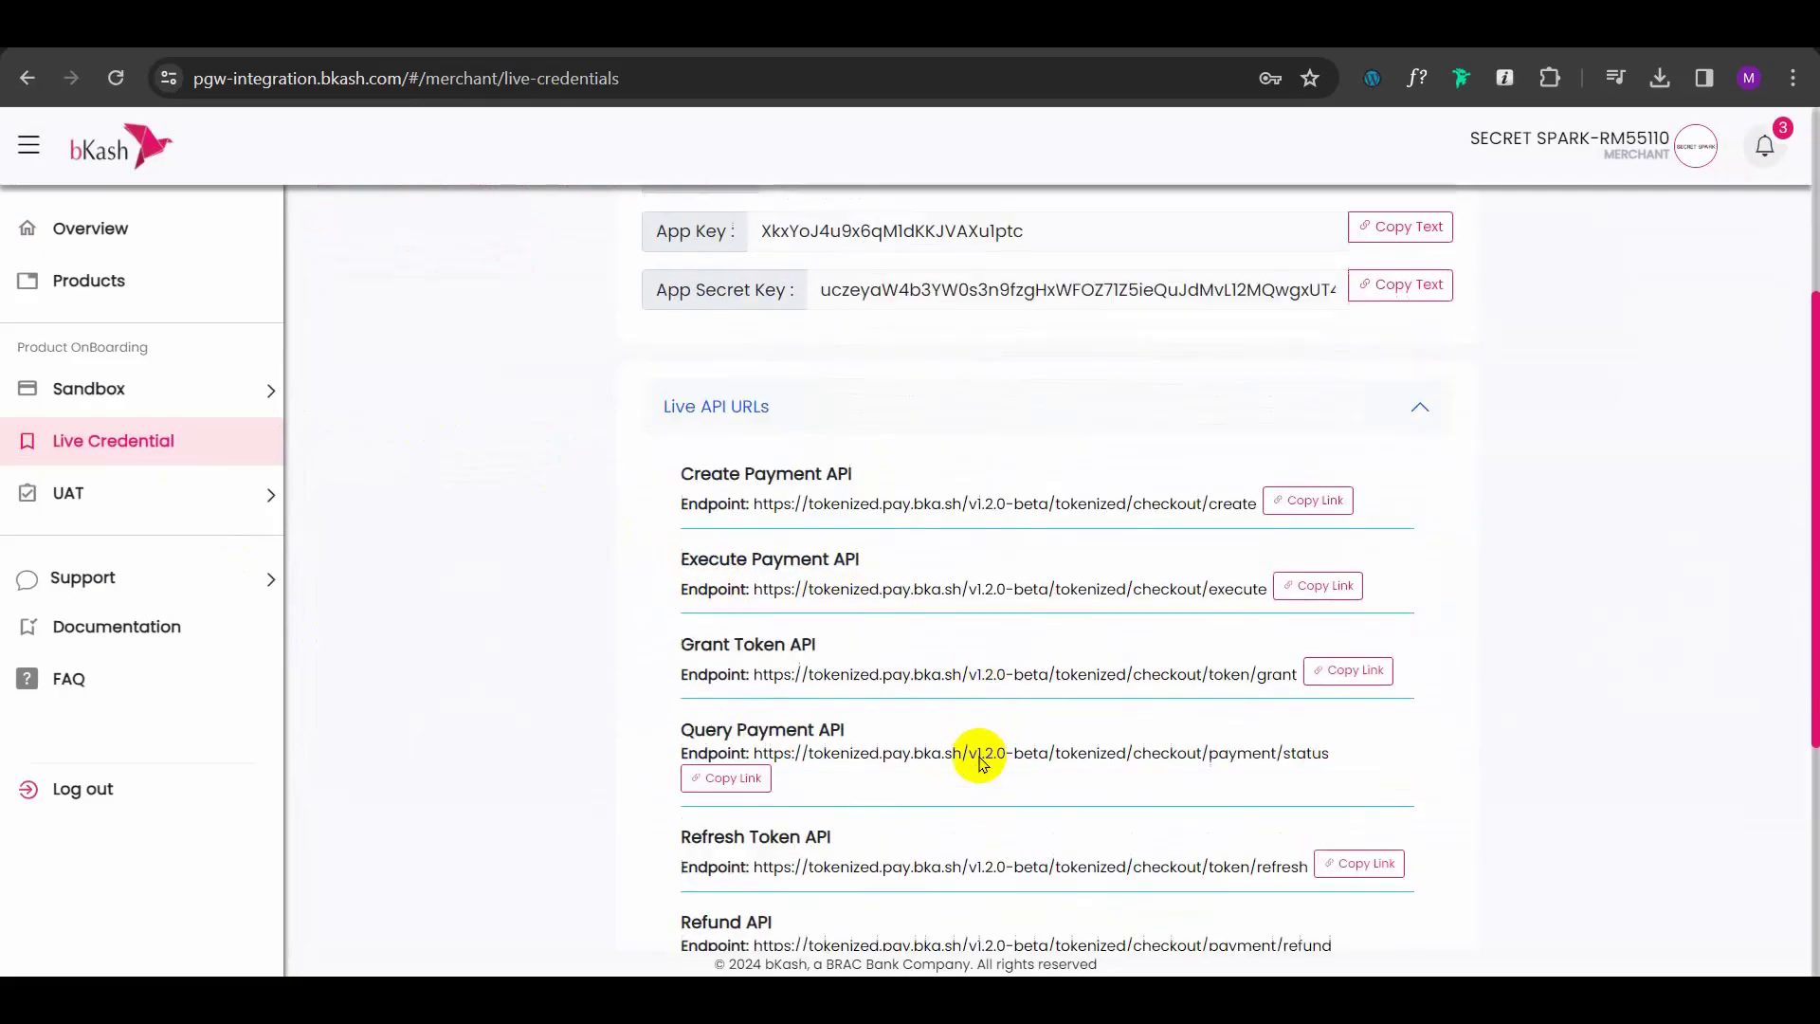
scroll(978, 756, "down", 3)
scroll(958, 755, "up", 10)
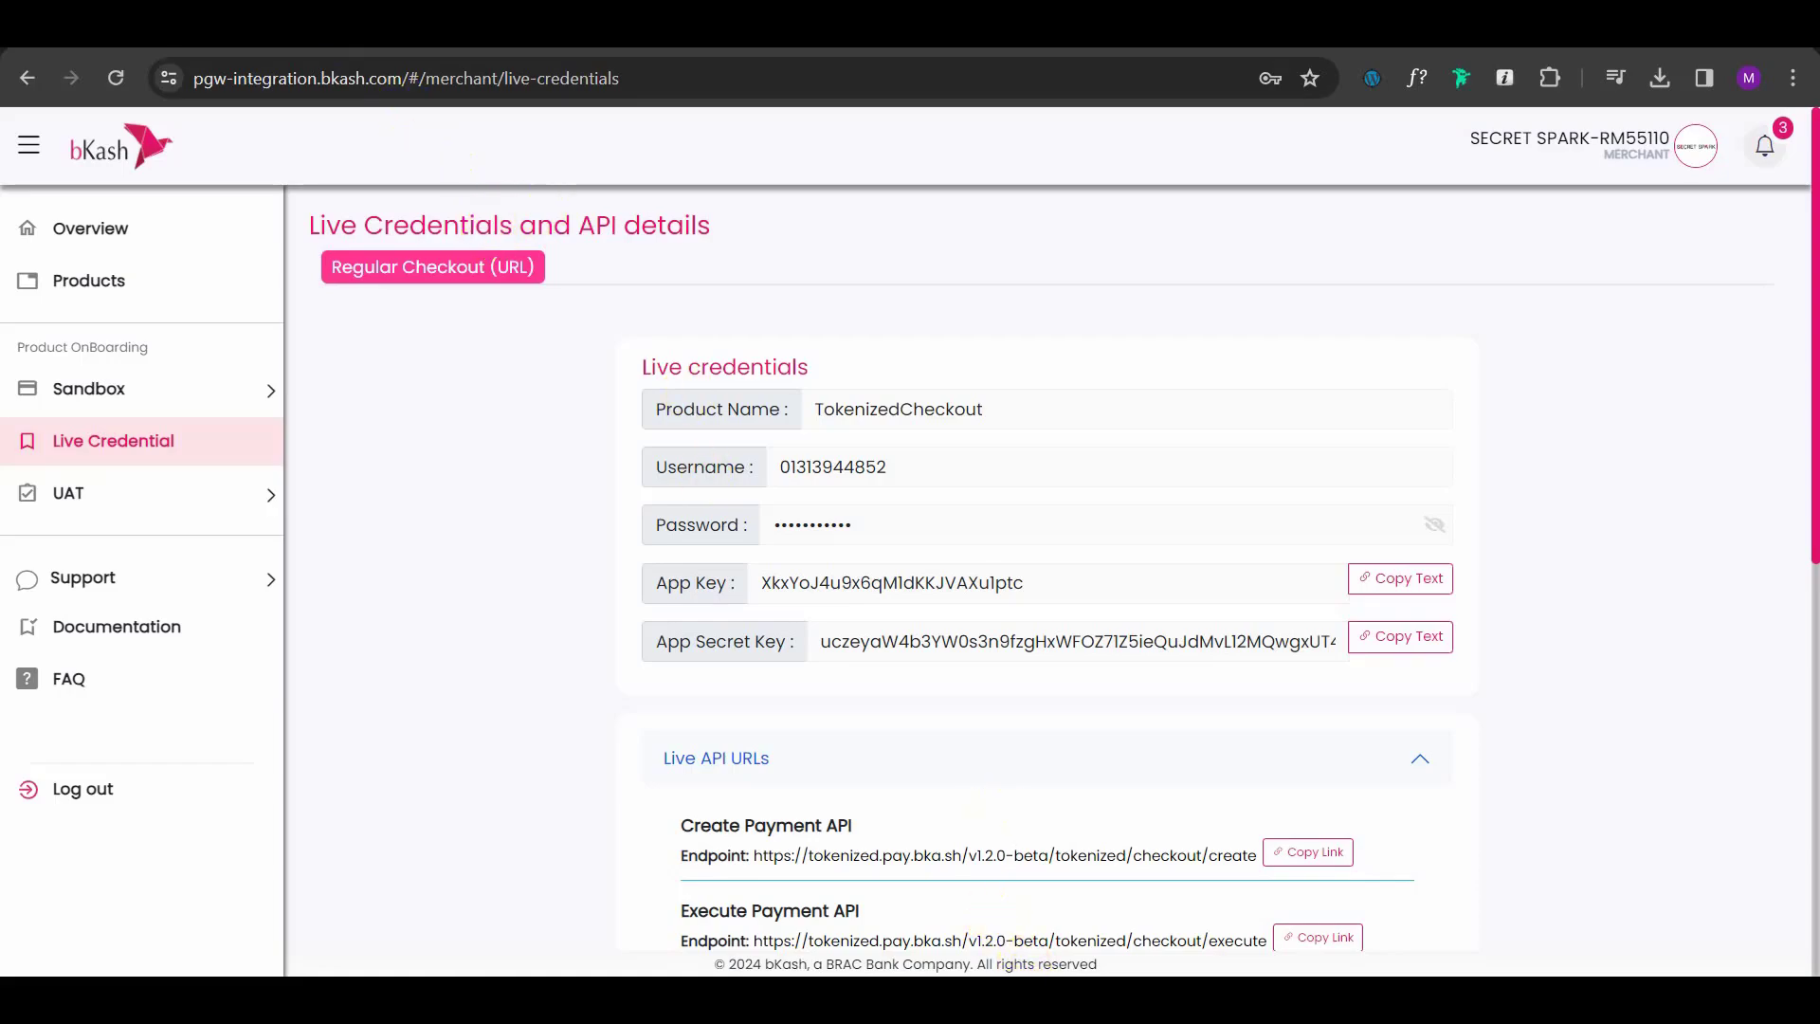
left_click(365, 28)
Search the Add New Plugin directory for the bKash for WooCommerce plugin.
mouse_move(110, 863)
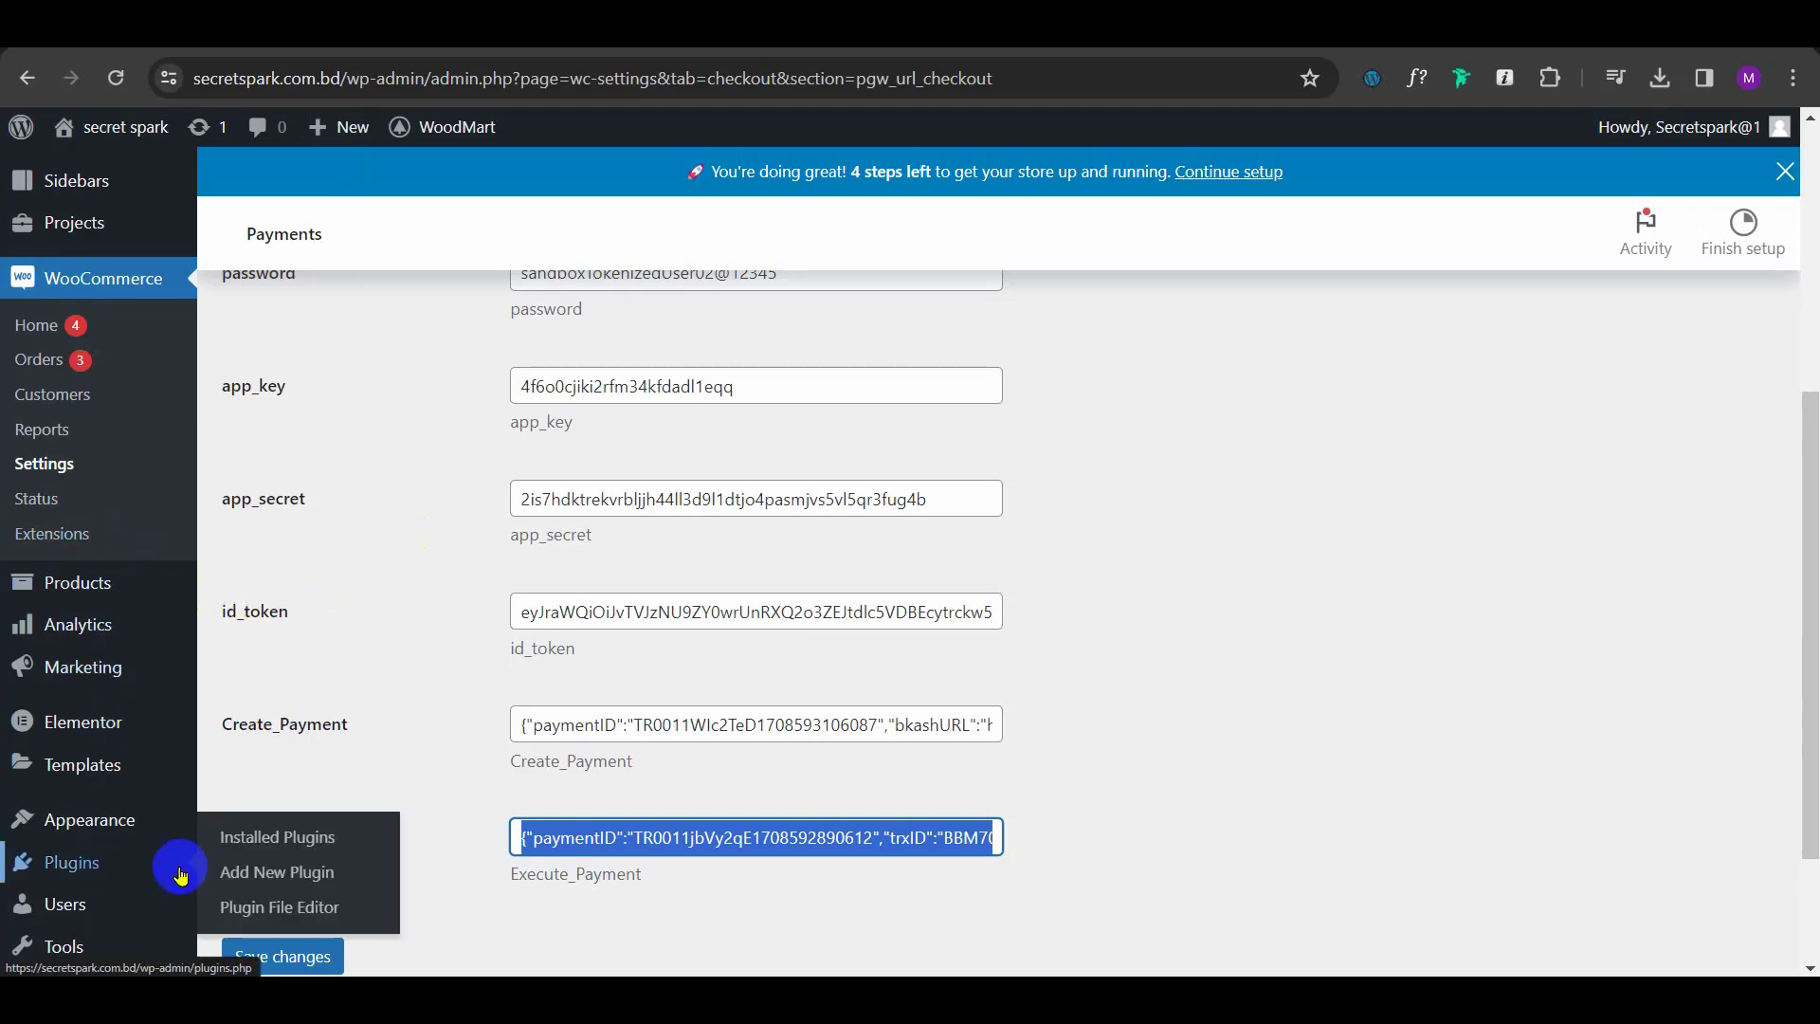
left_click(354, 869)
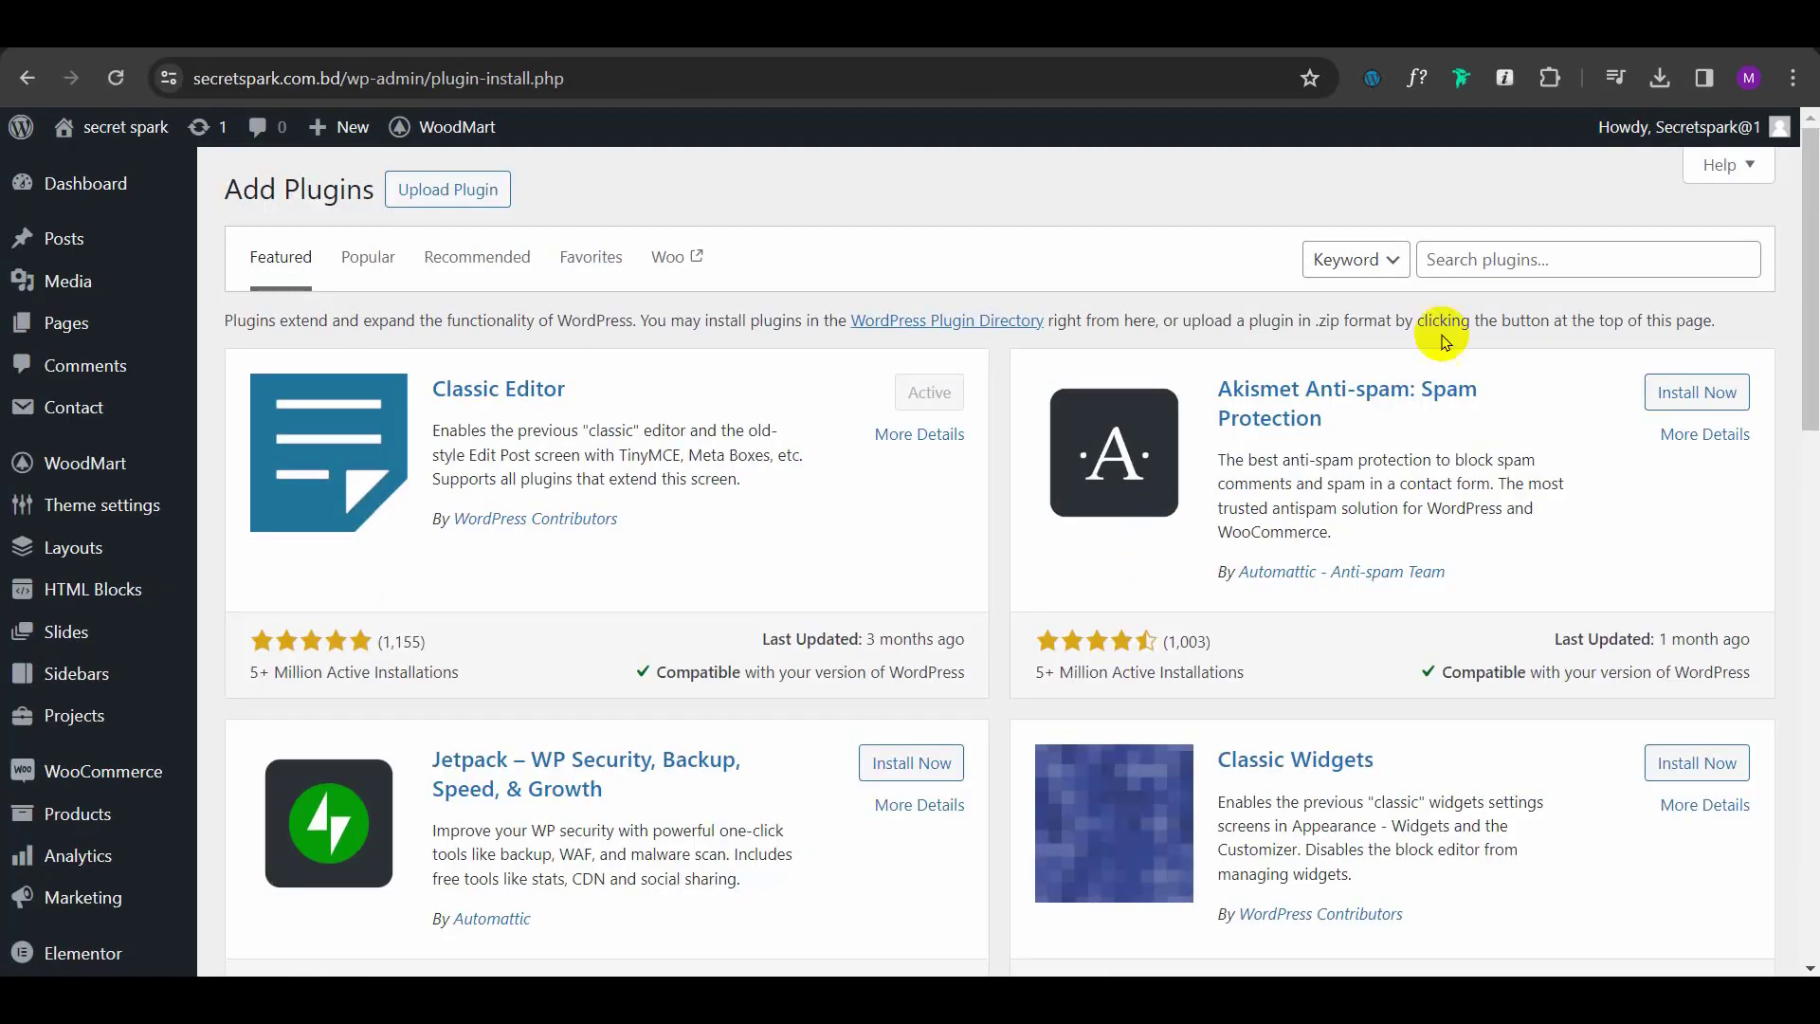
left_click(1507, 263)
type("bn")
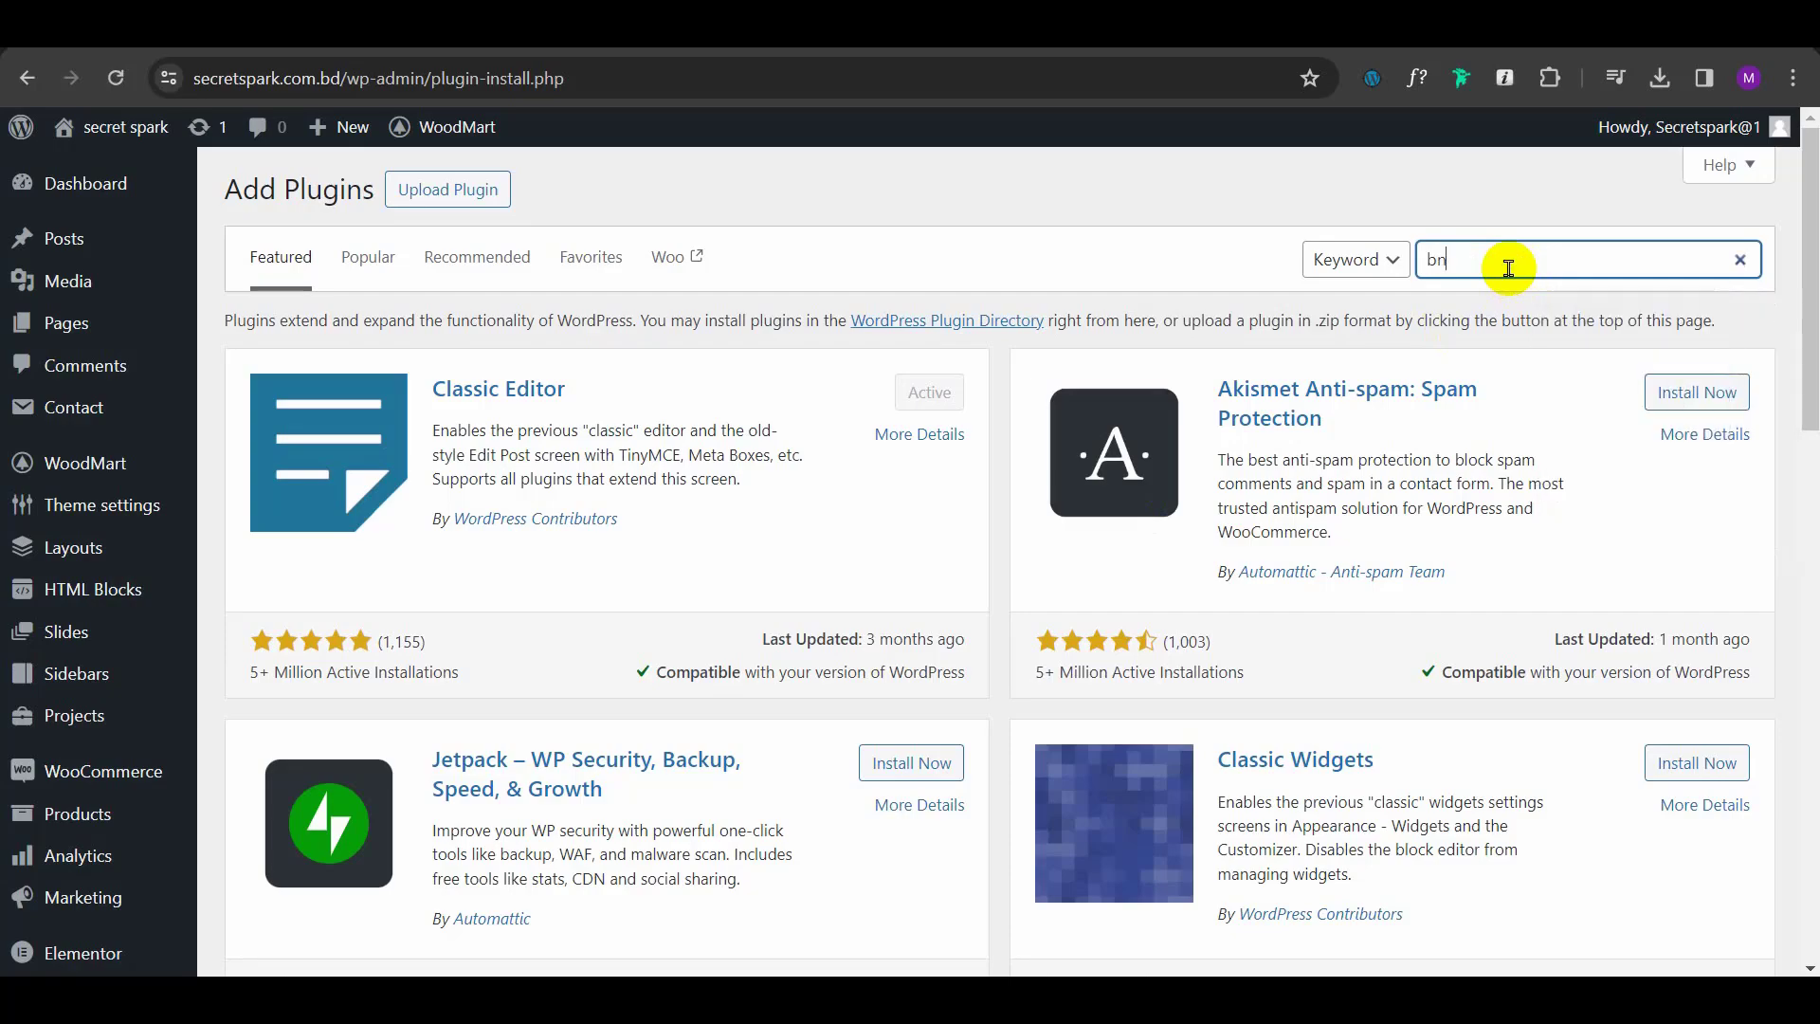
type("kash")
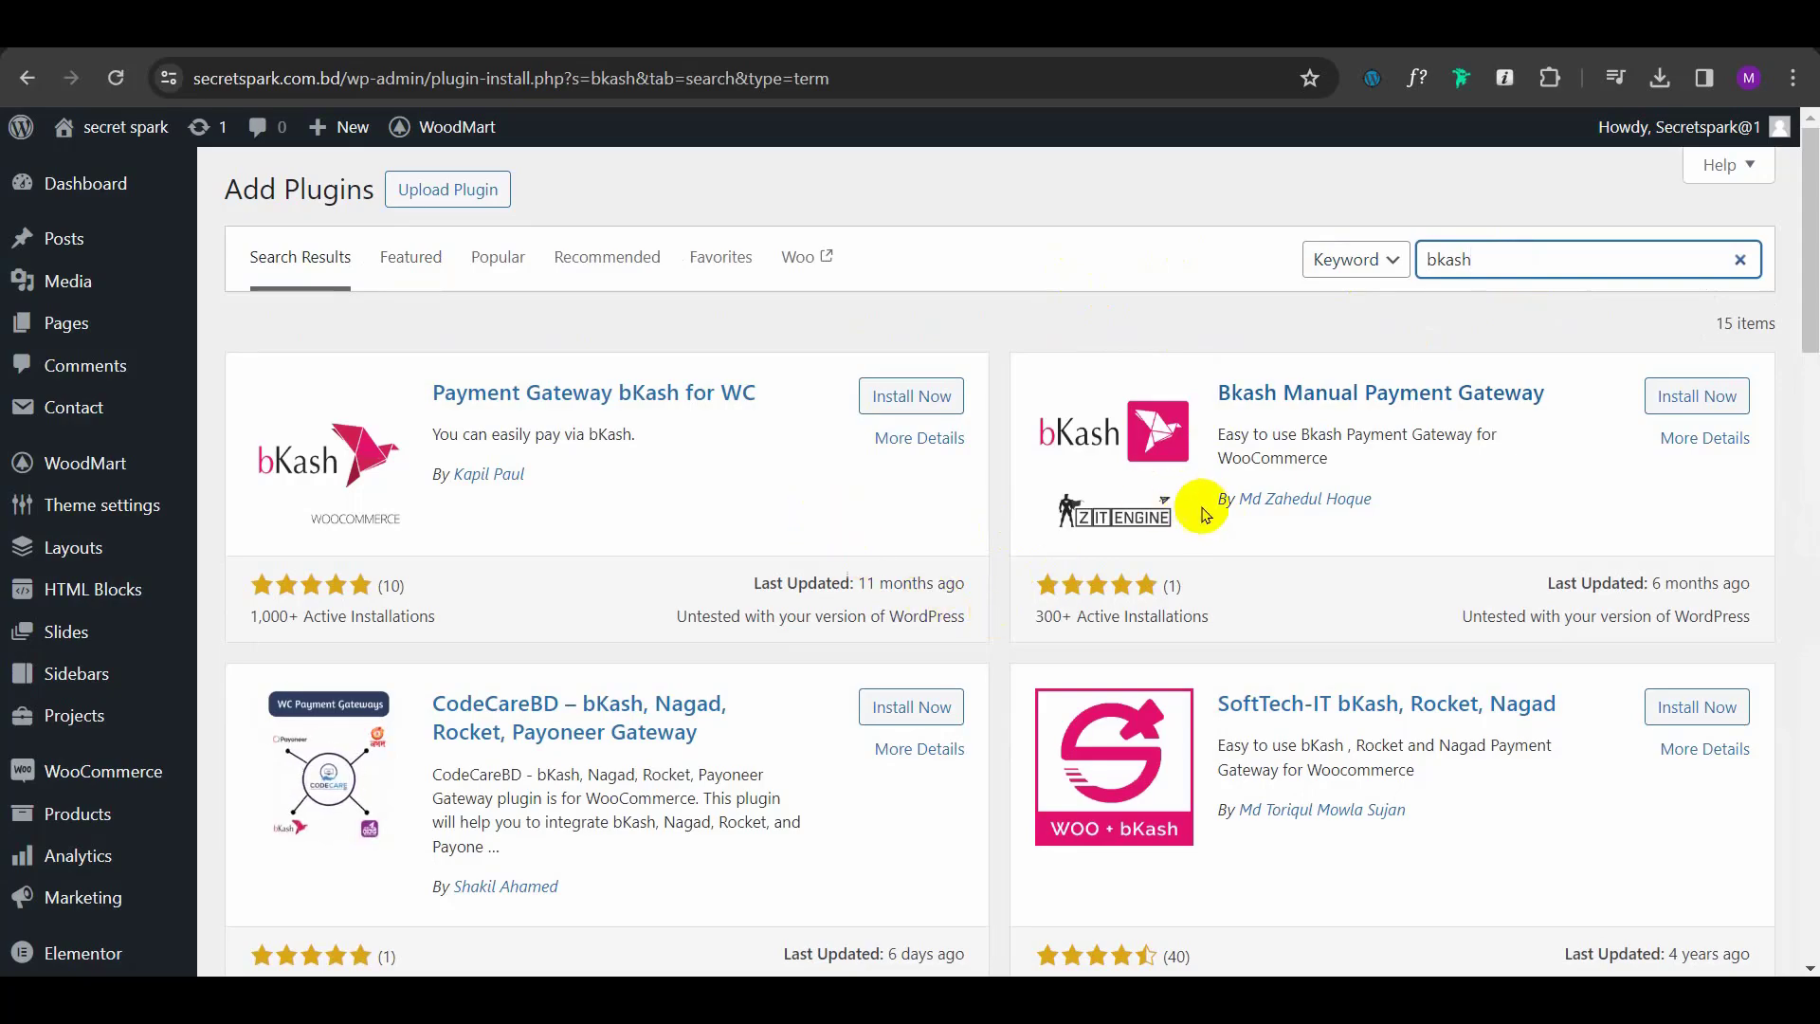
scroll(1052, 507, "down", 8)
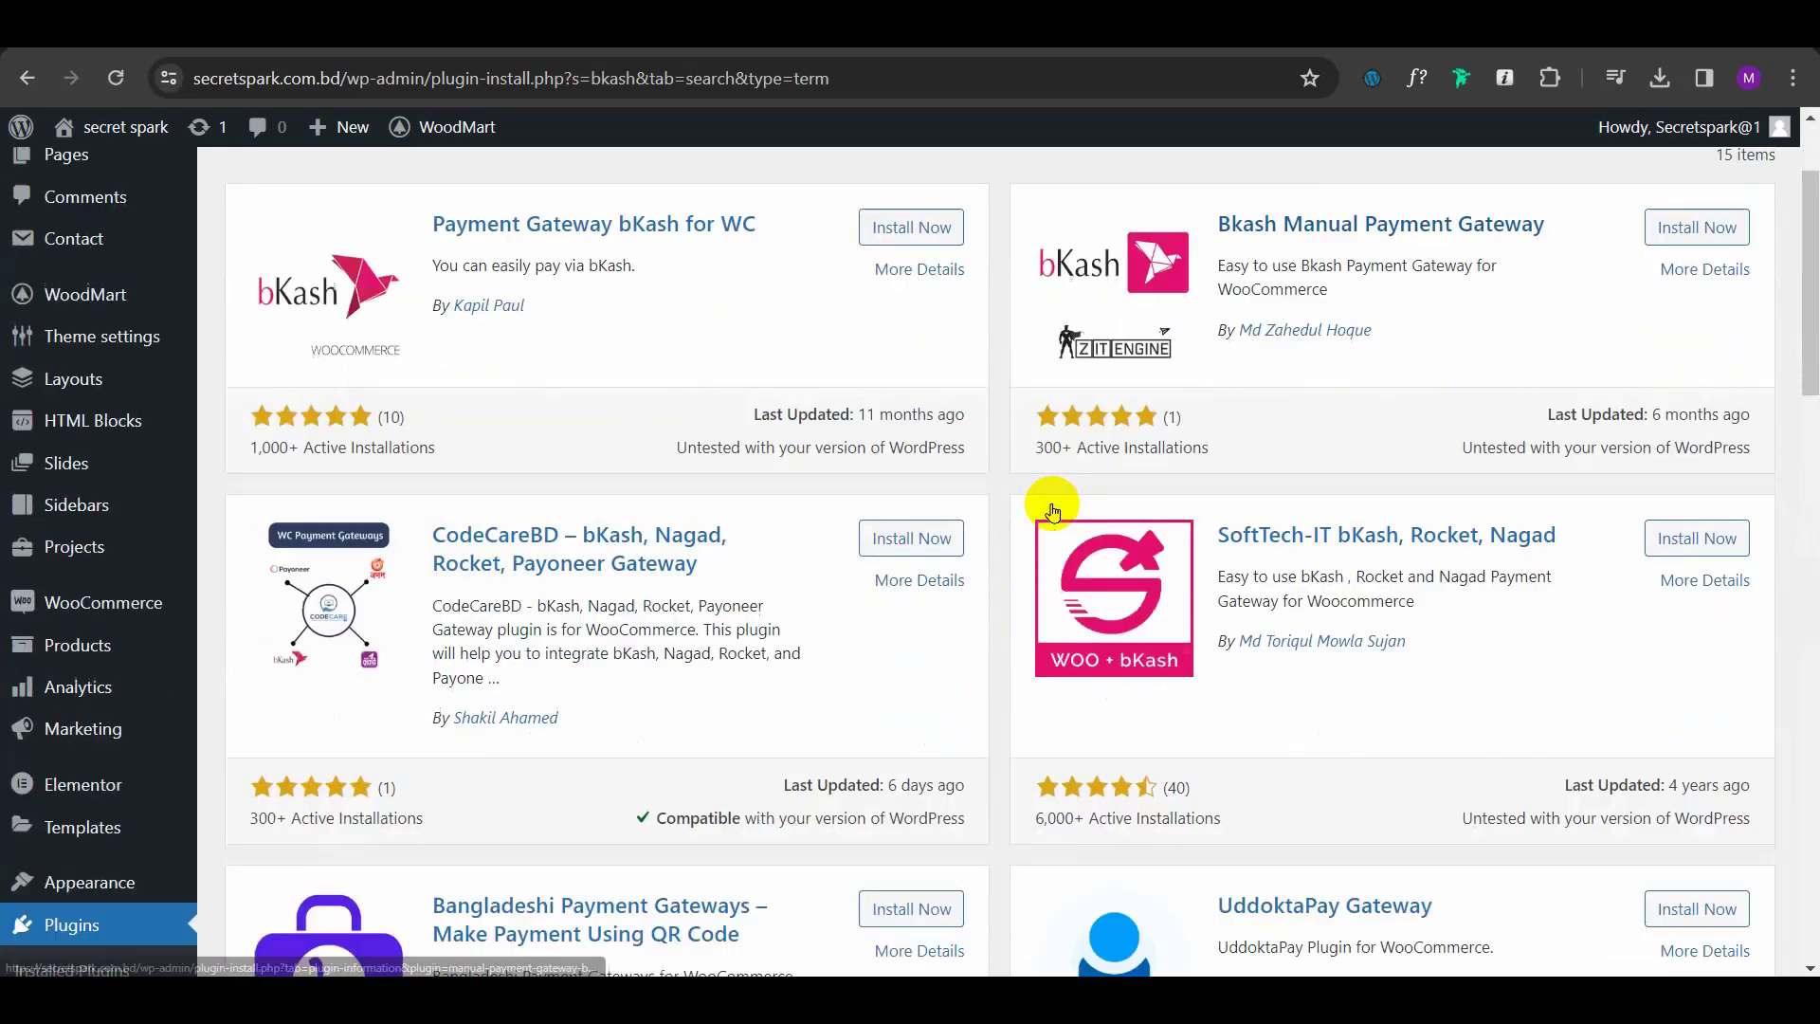
scroll(772, 649, "down", 5)
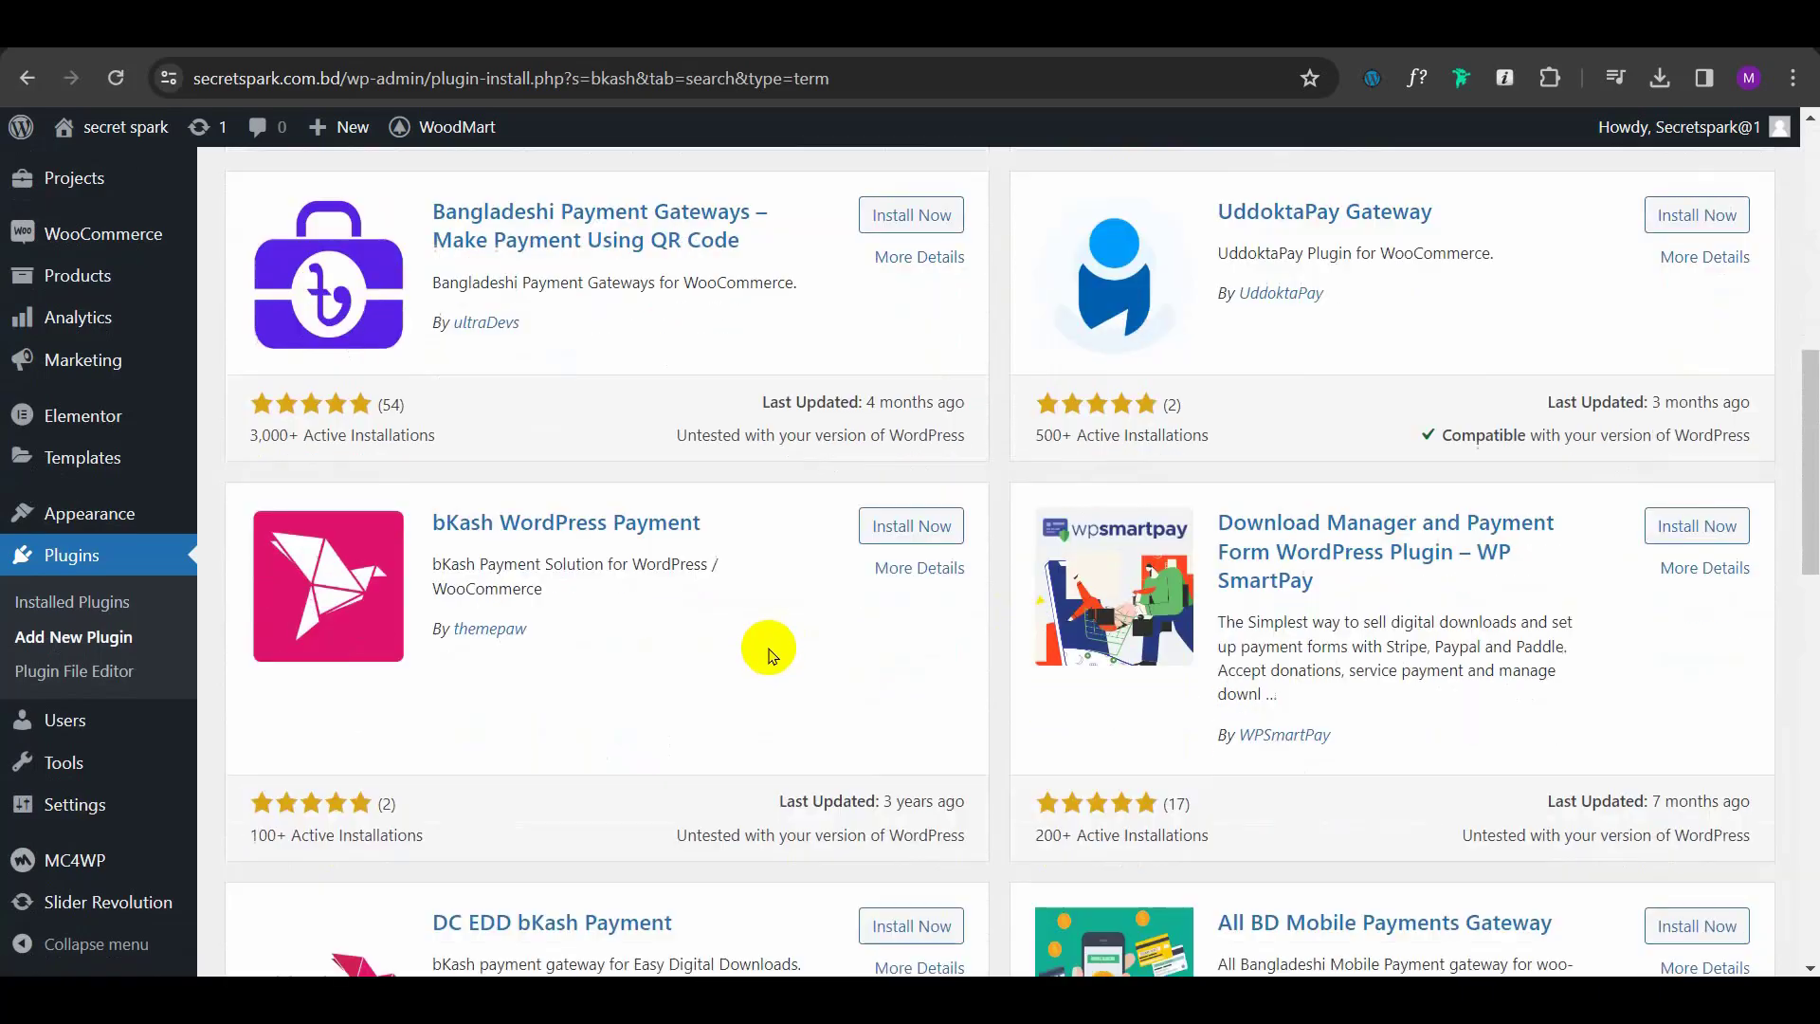
scroll(772, 649, "down", 4)
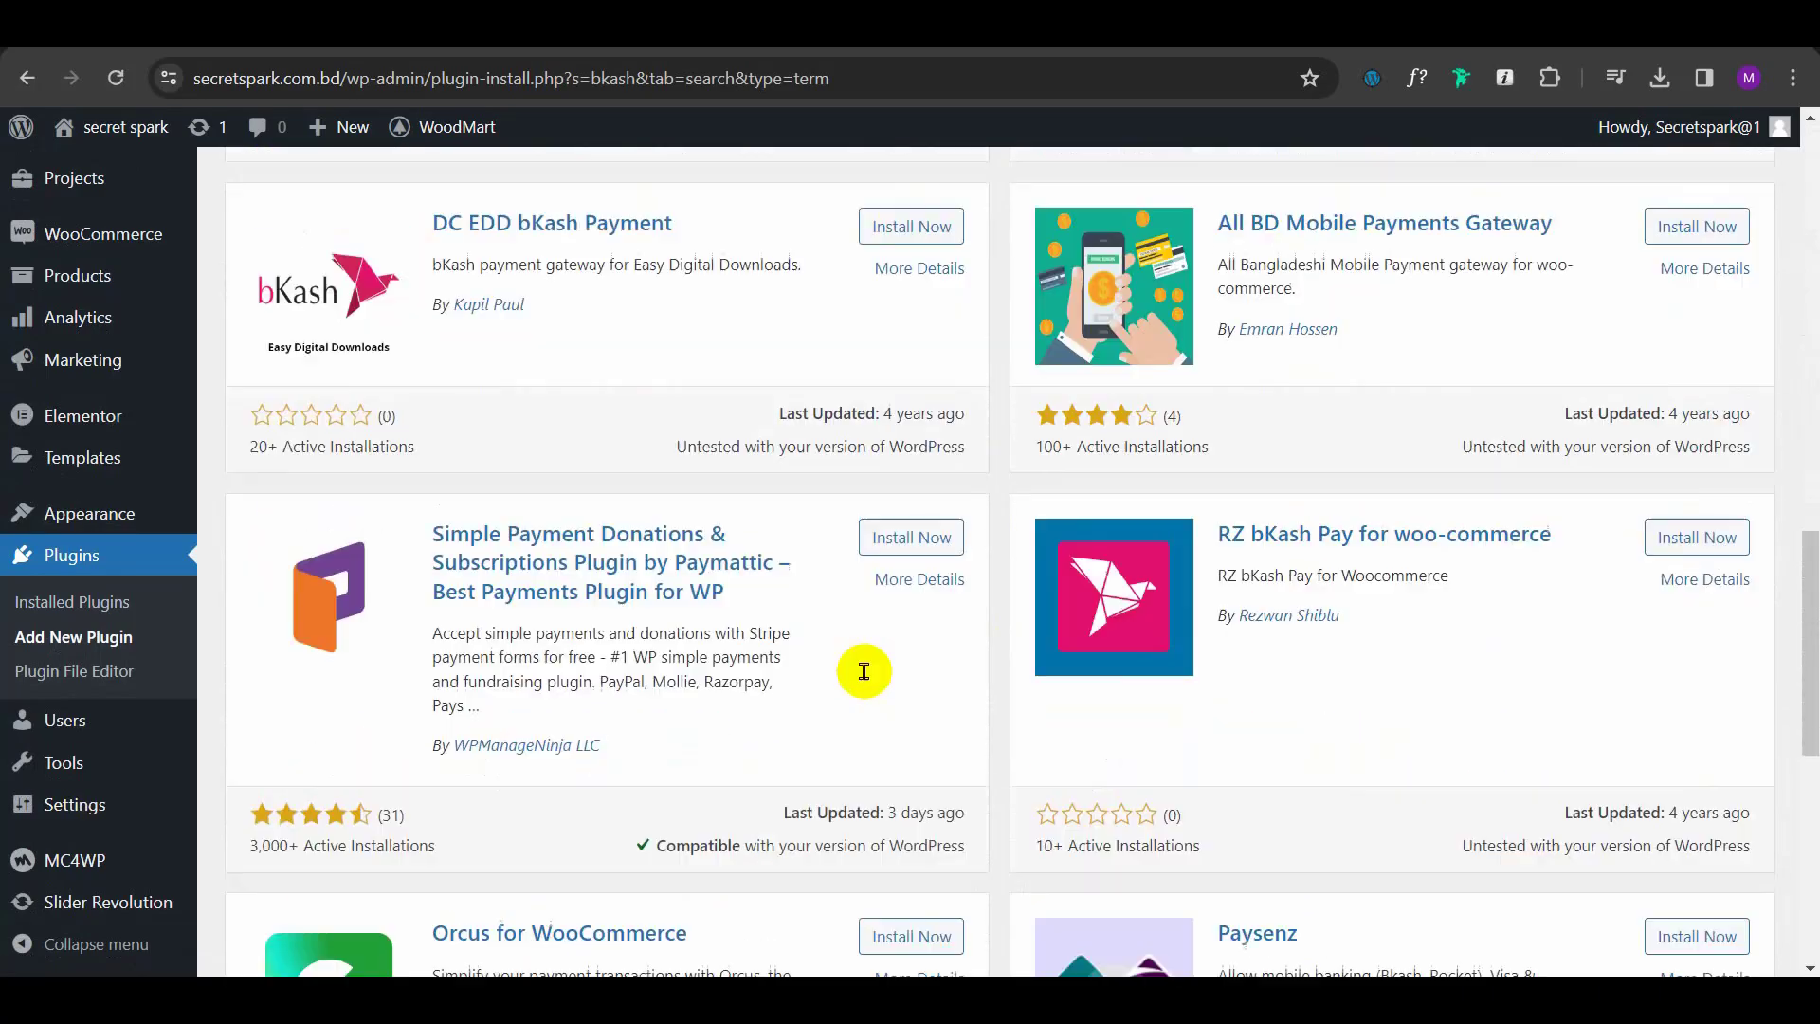
scroll(857, 673, "up", 2)
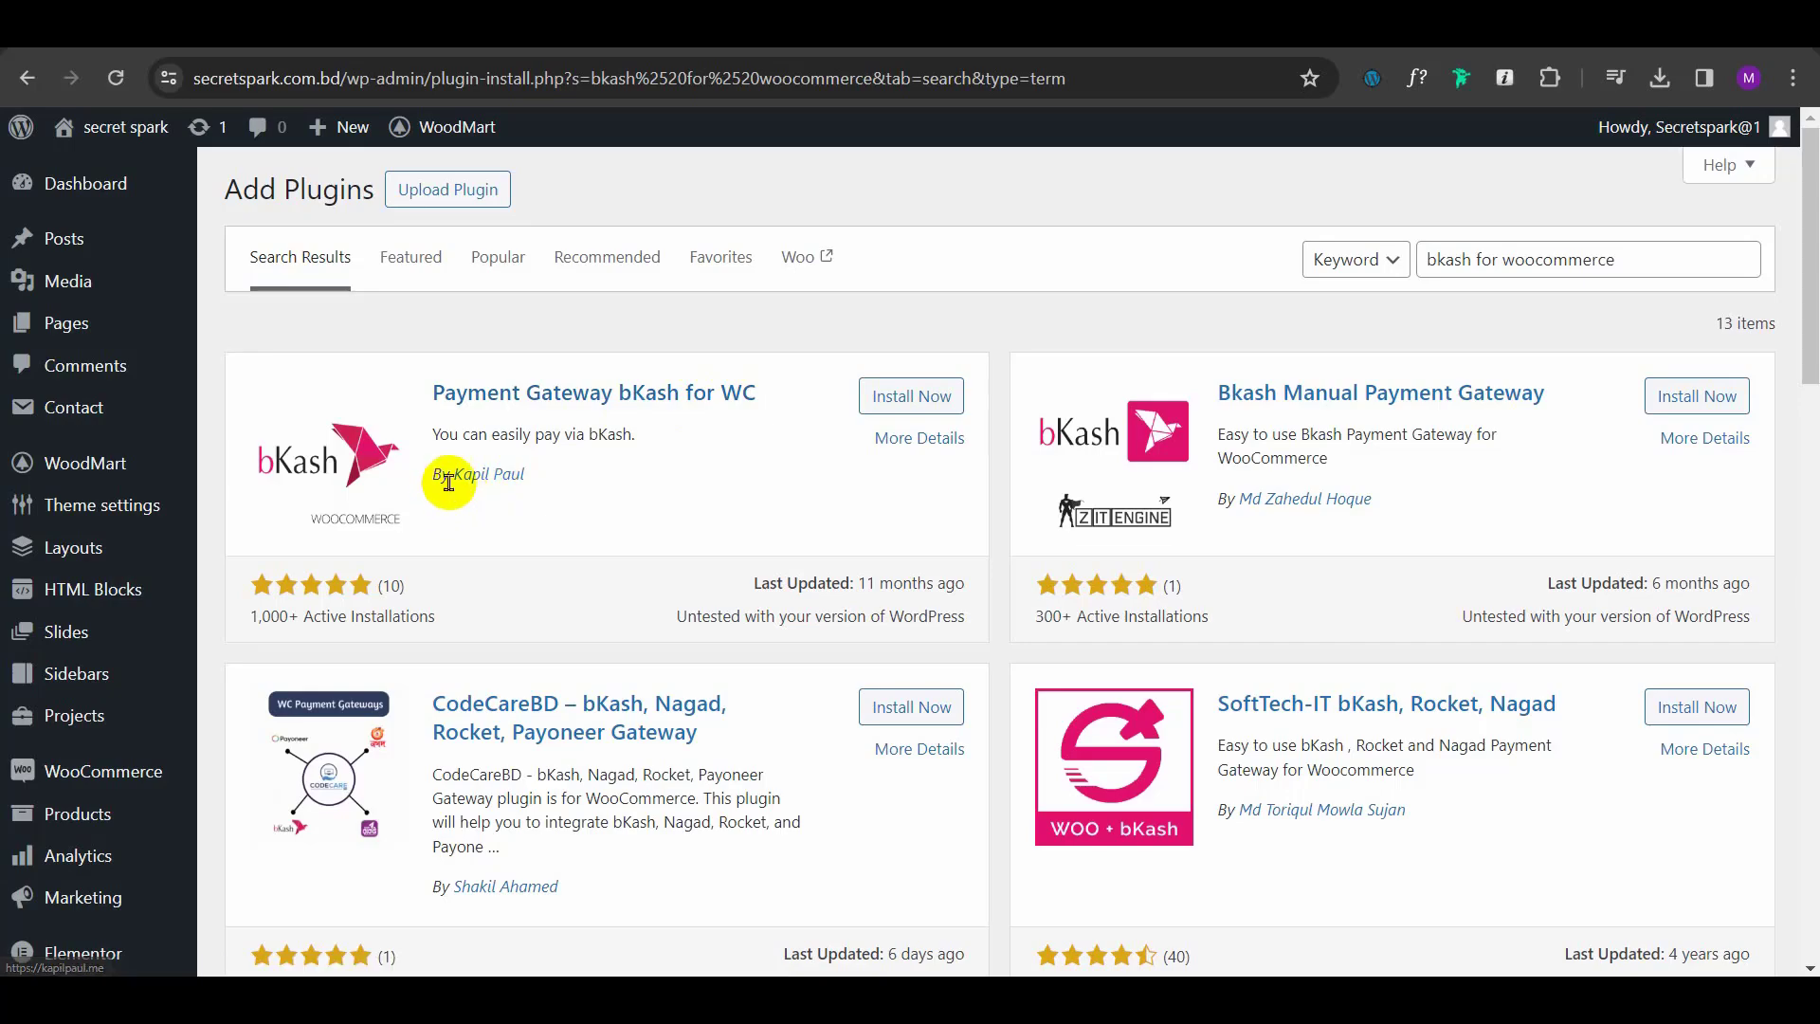
Install and activate the Payment Gateway bKash for WC plugin.
left_click_drag(576, 480, 467, 499)
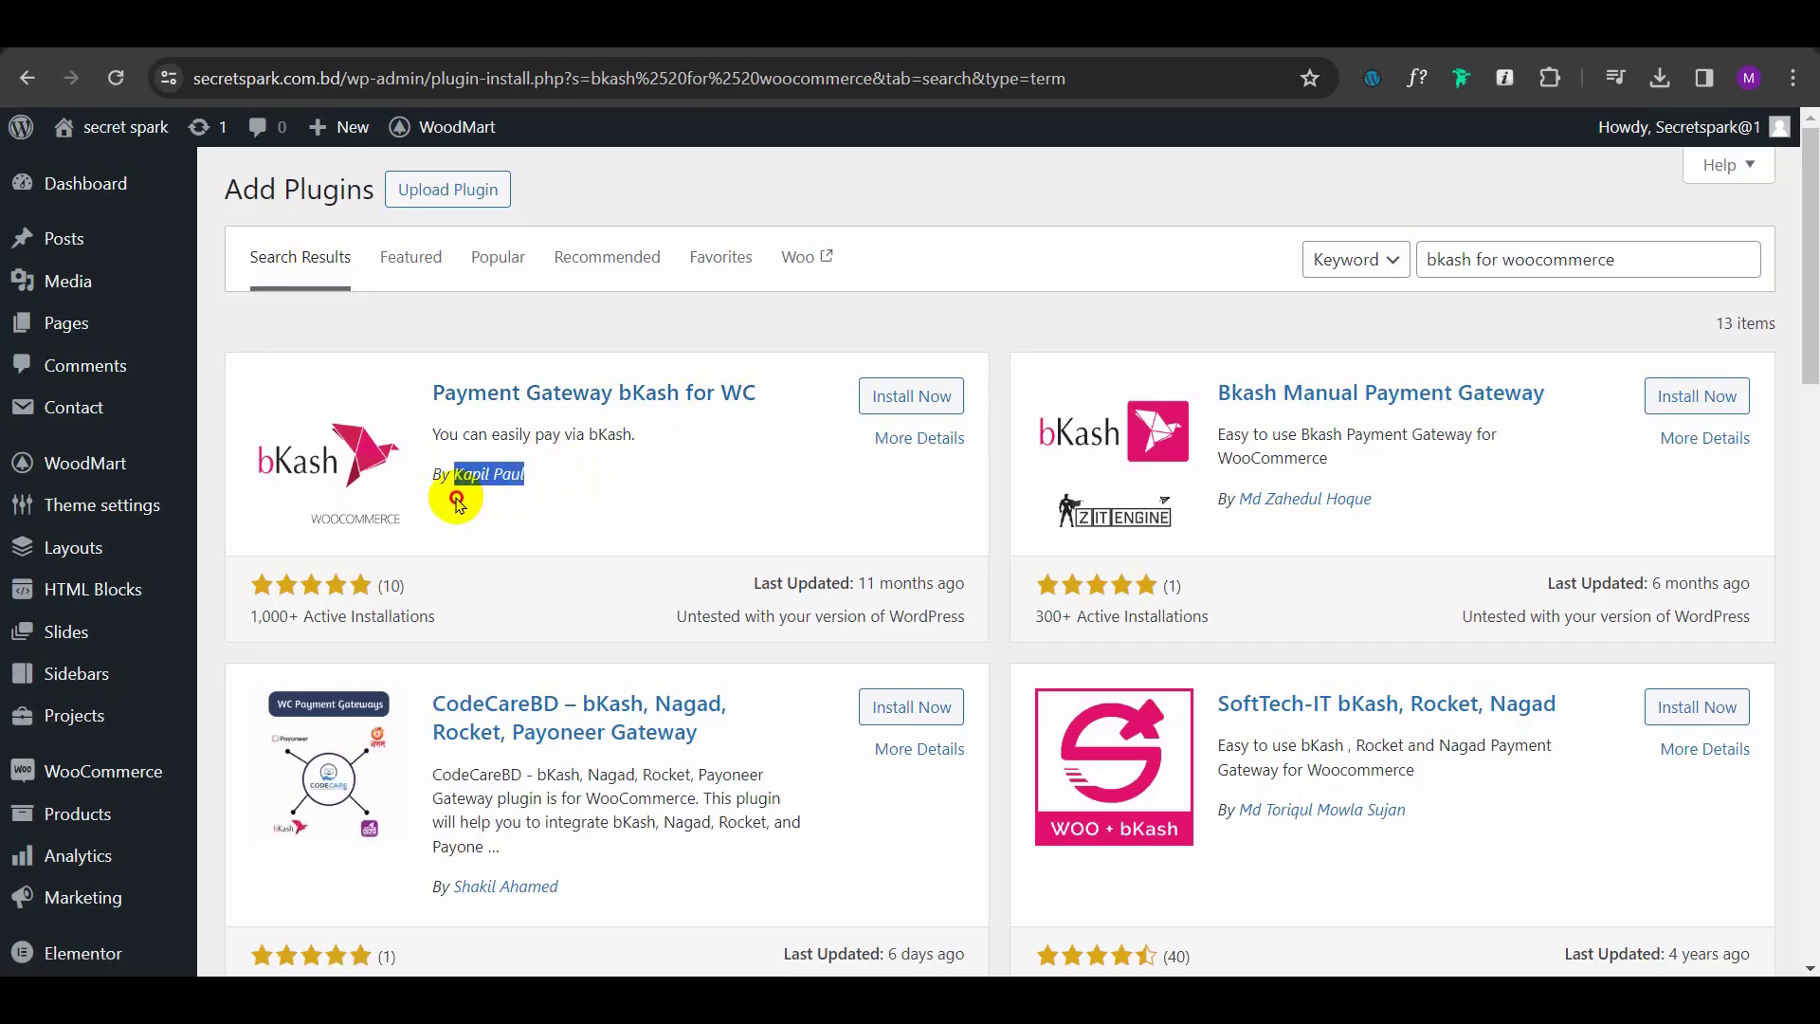
left_click(895, 395)
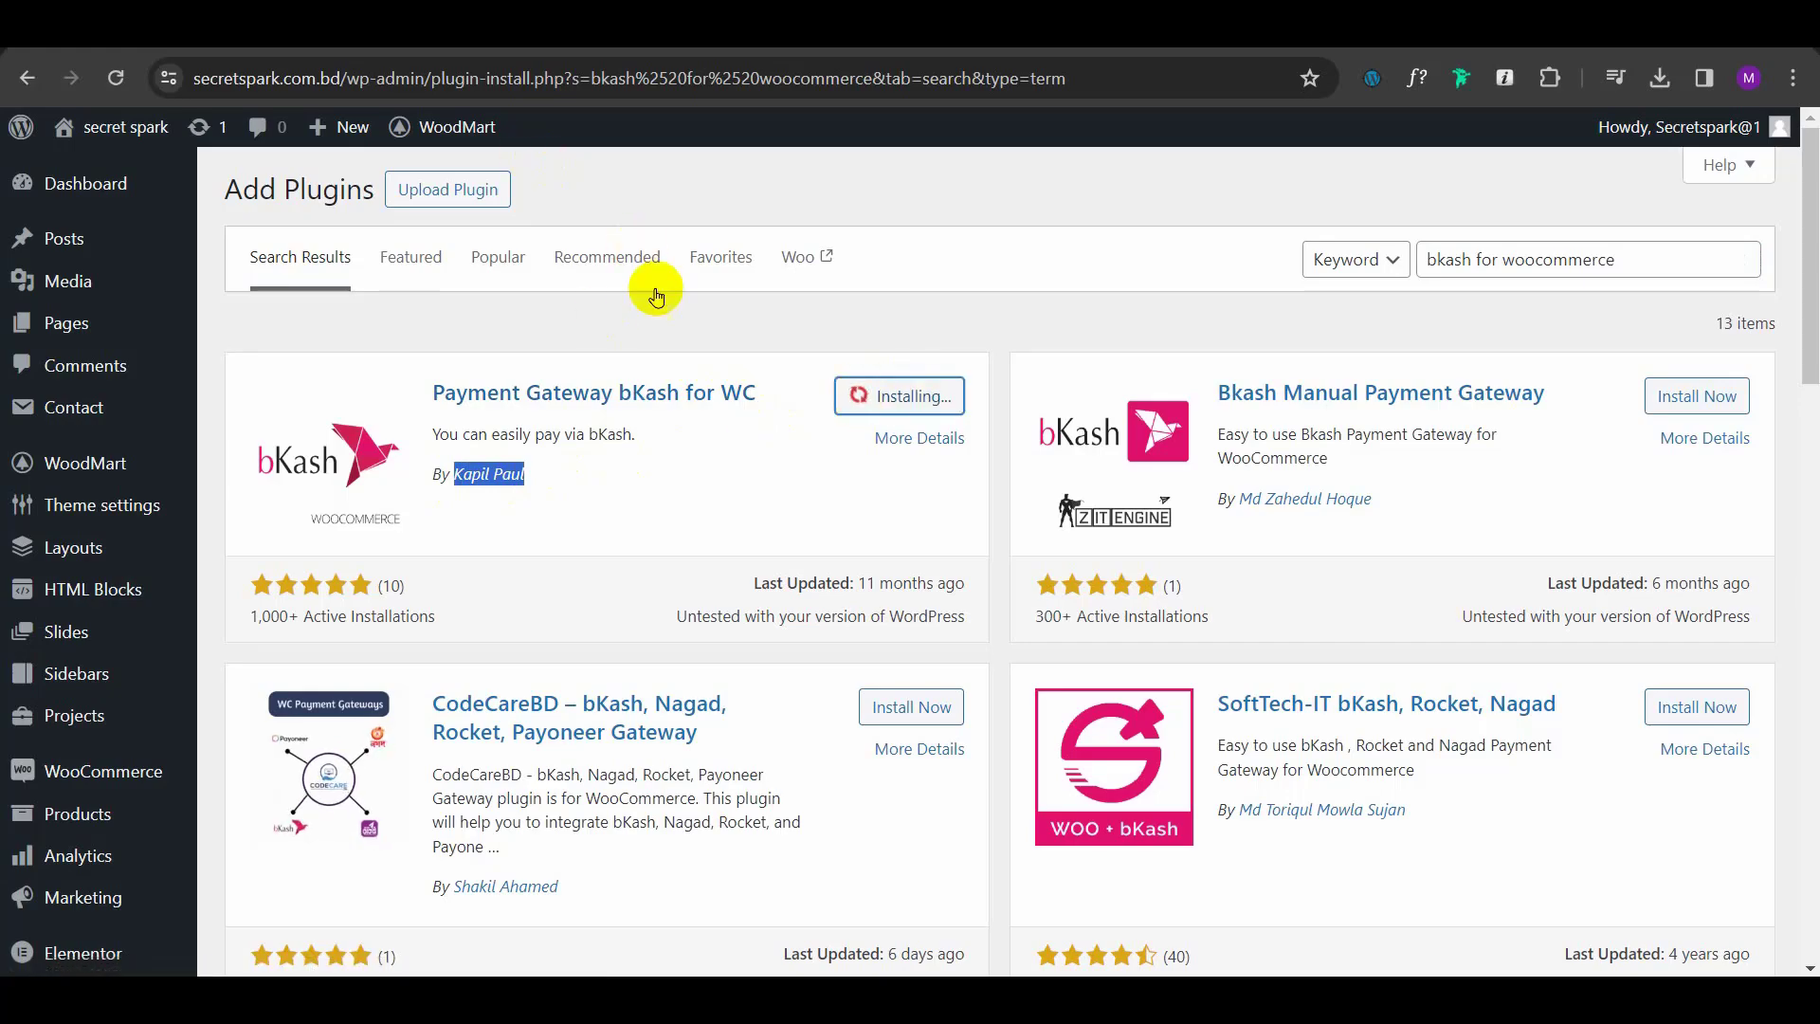
left_click(885, 394)
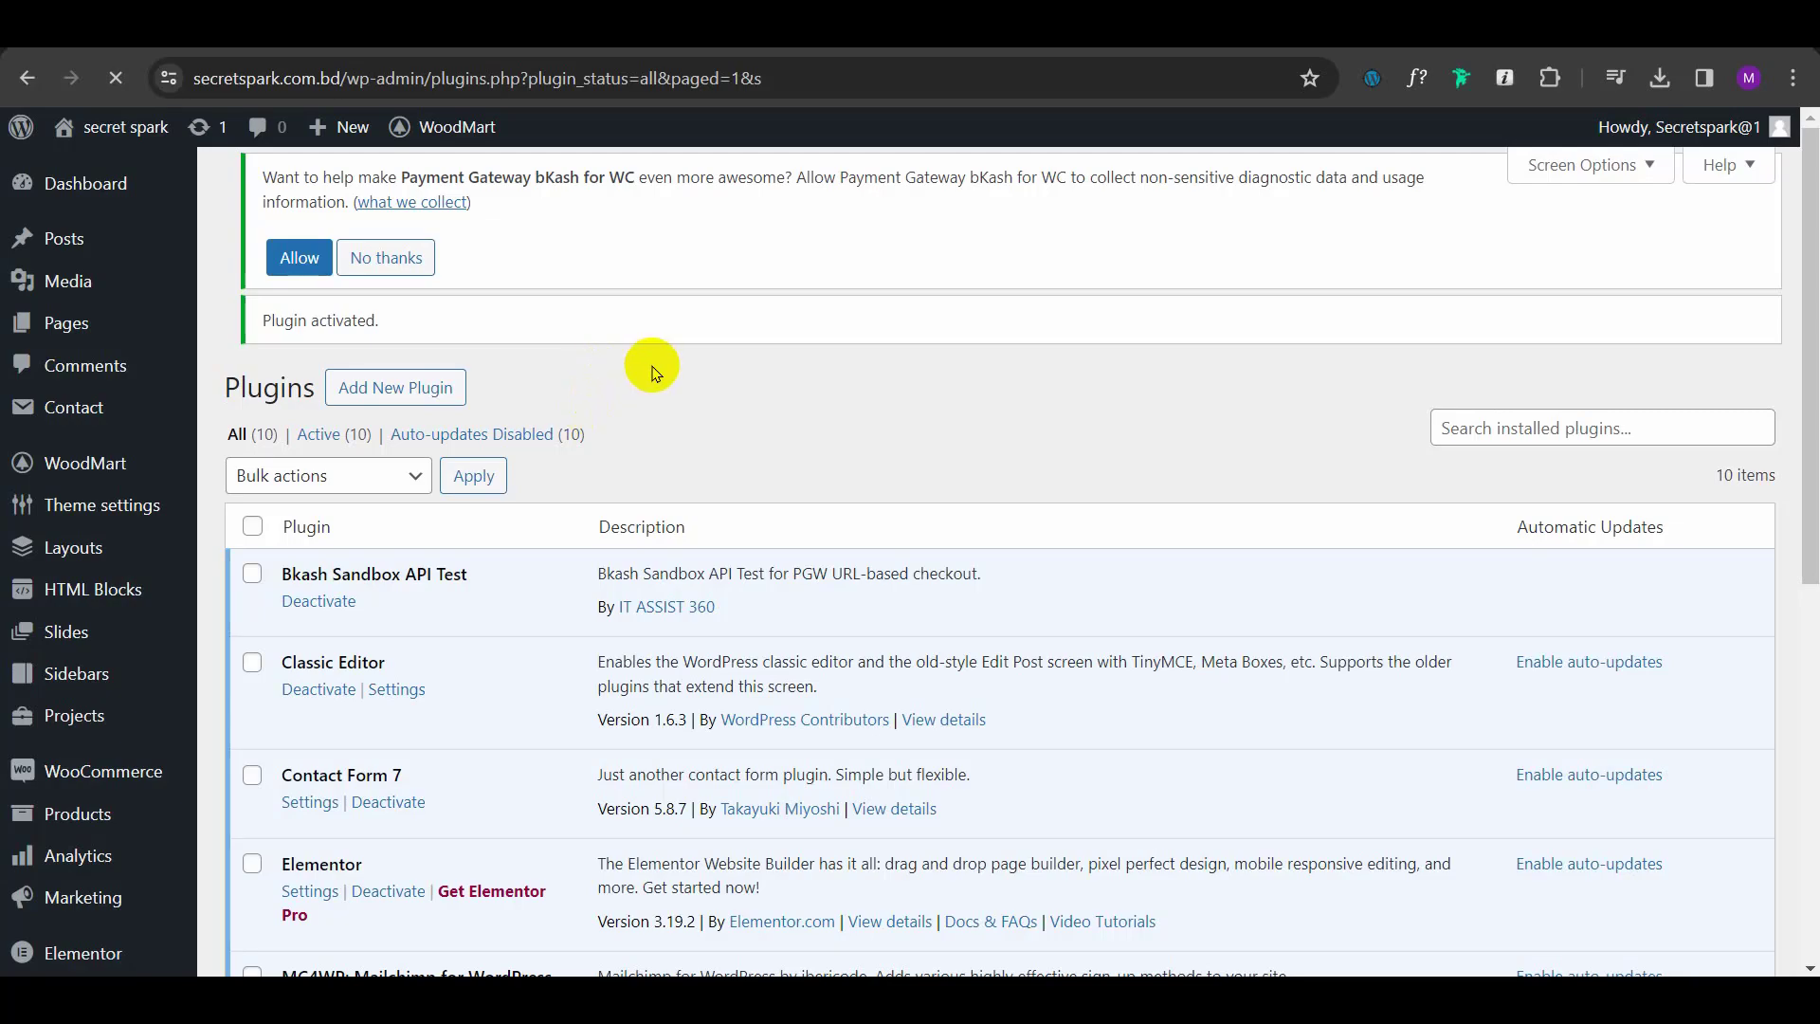
Deactivate the Bkash Sandbox API Test plugin and go to WooCommerce Settings.
left_click(318, 603)
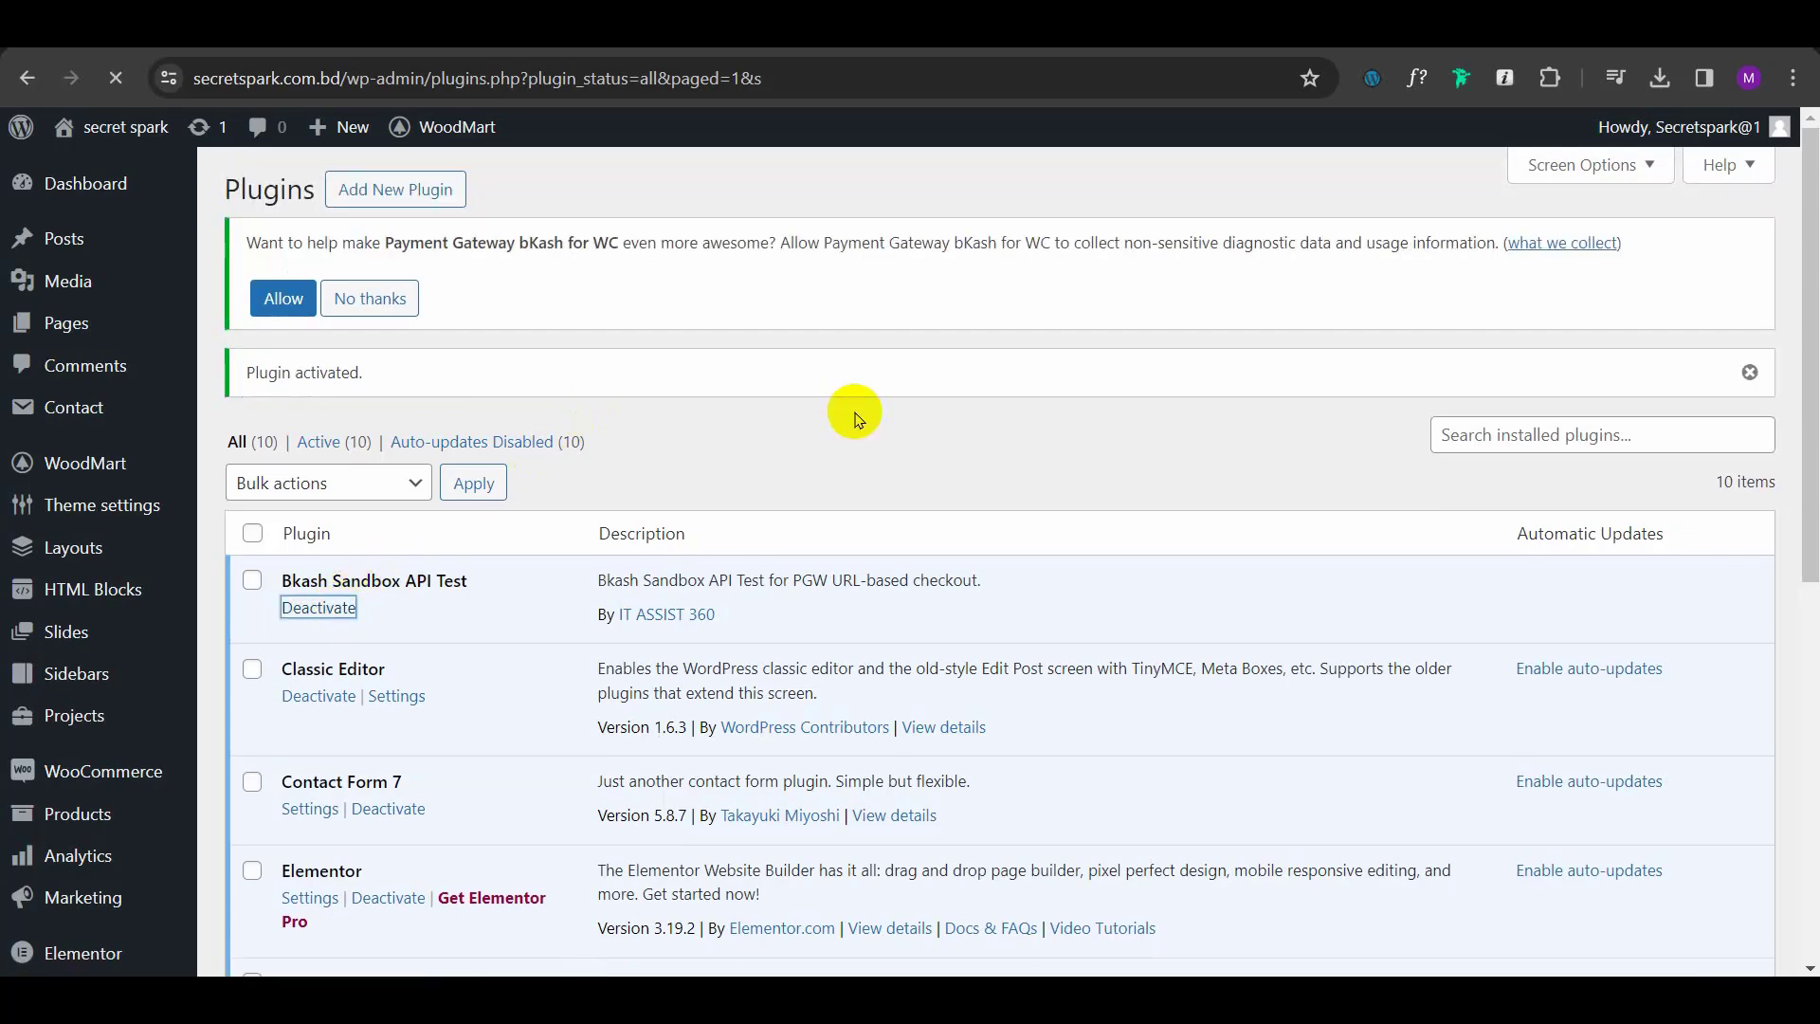
scroll(654, 469, "down", 2)
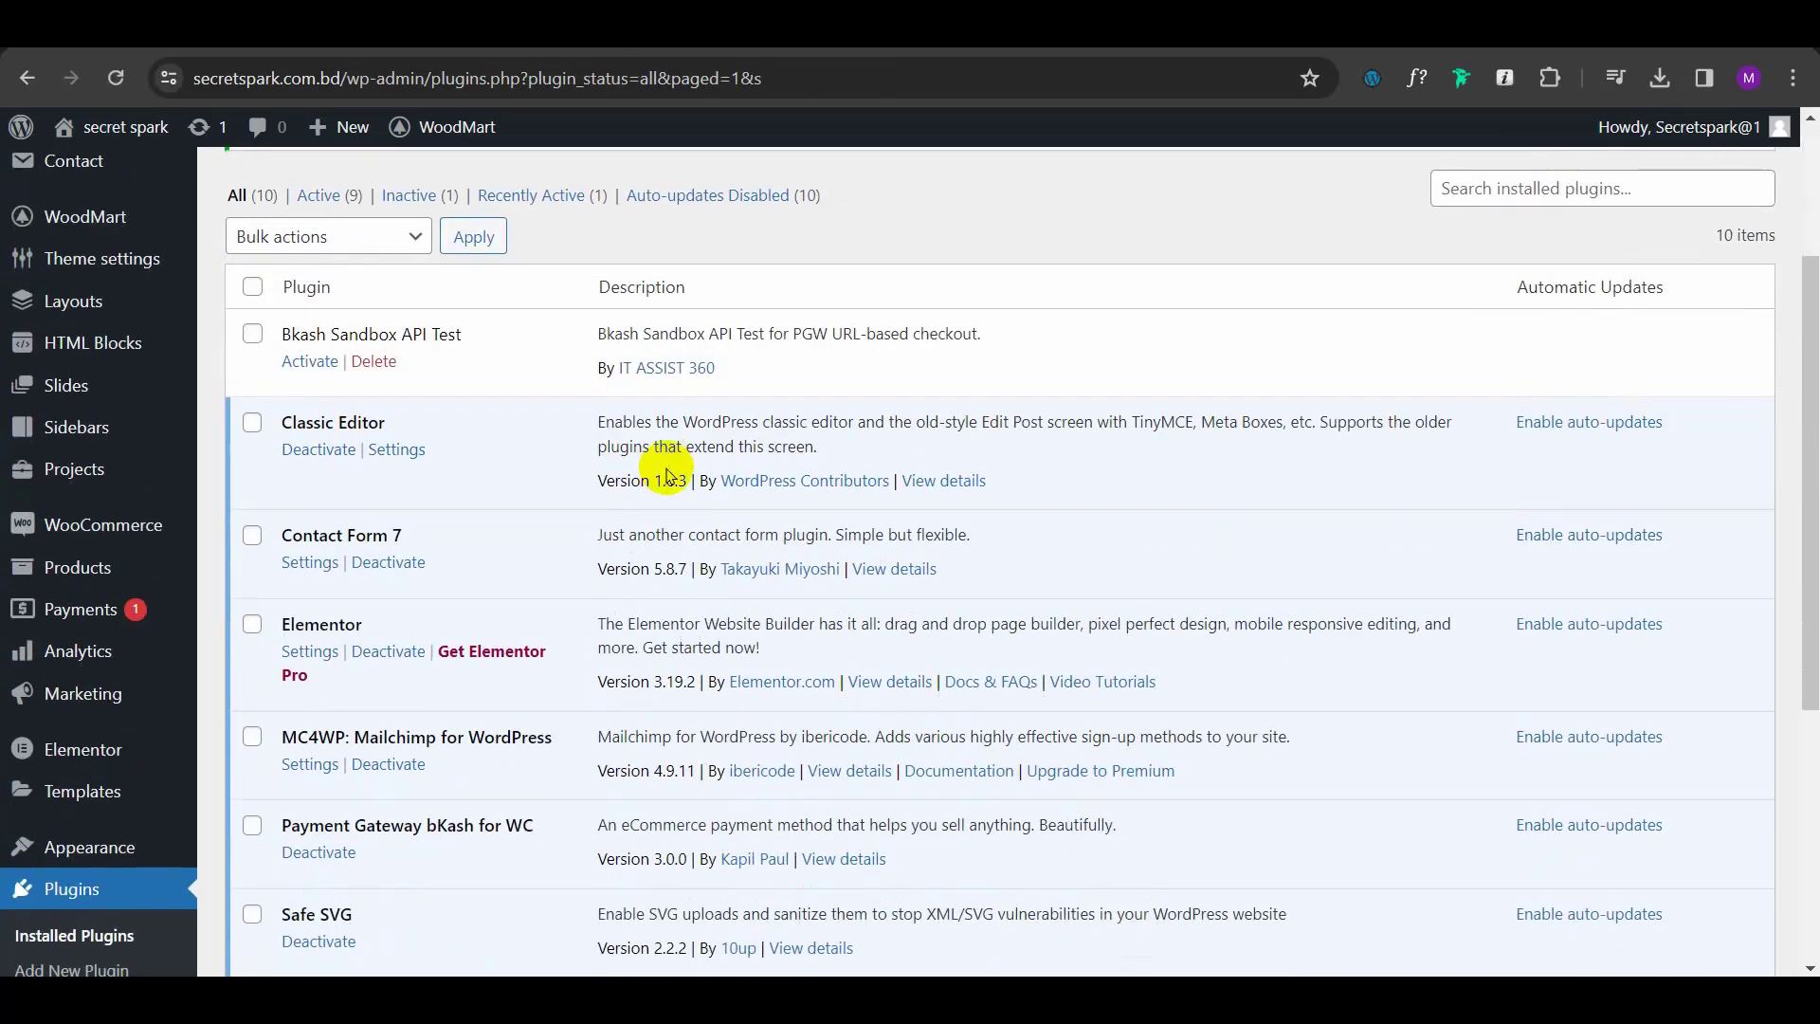
scroll(211, 601, "down", 4)
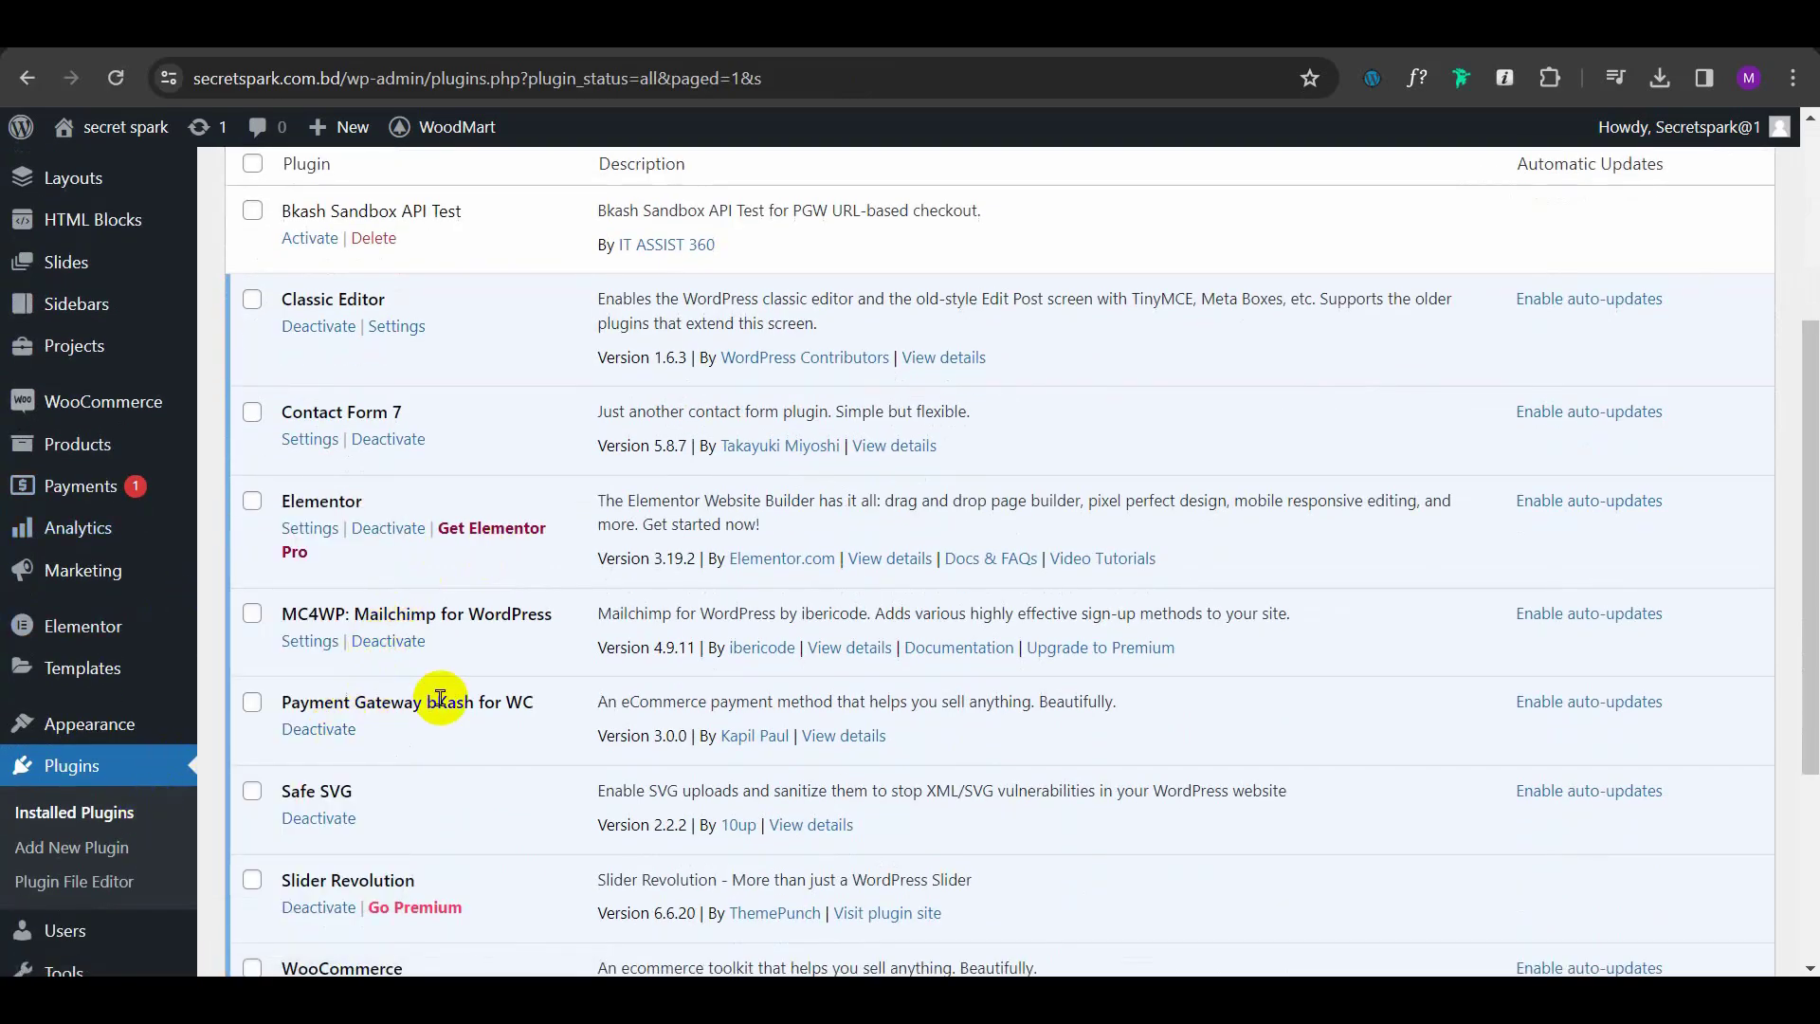
scroll(150, 698, "up", 4)
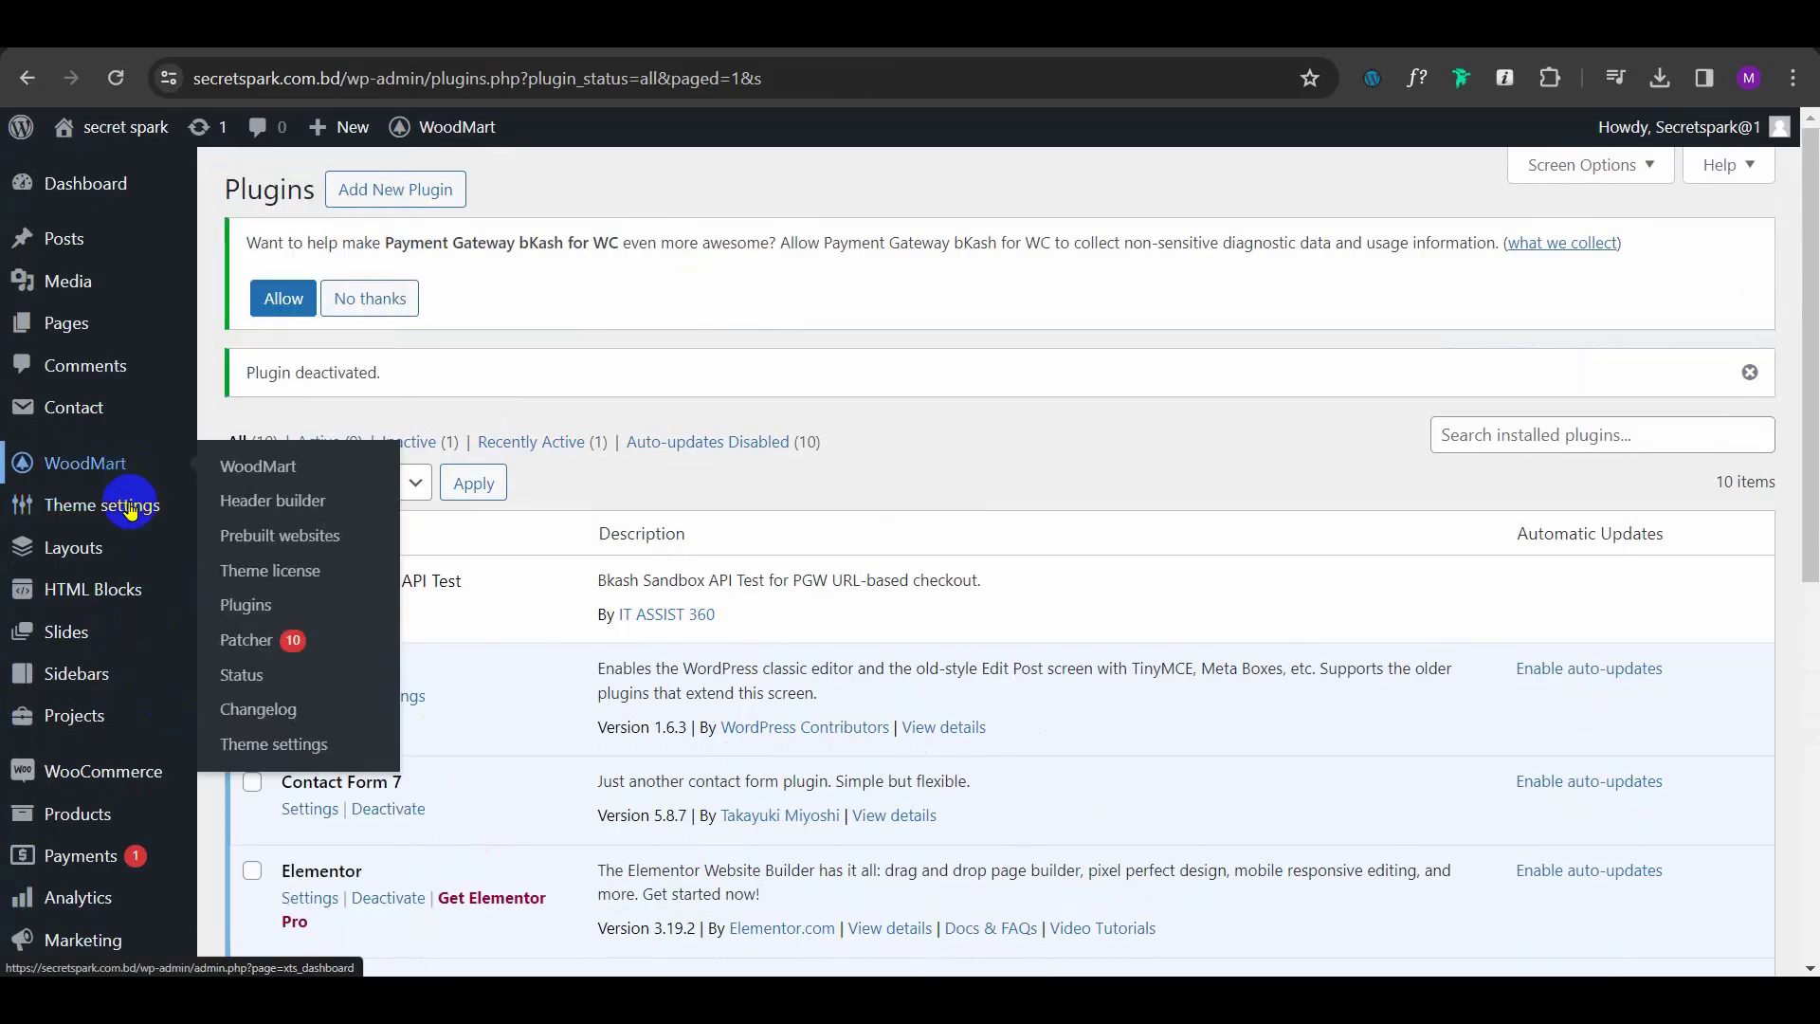
mouse_move(112, 773)
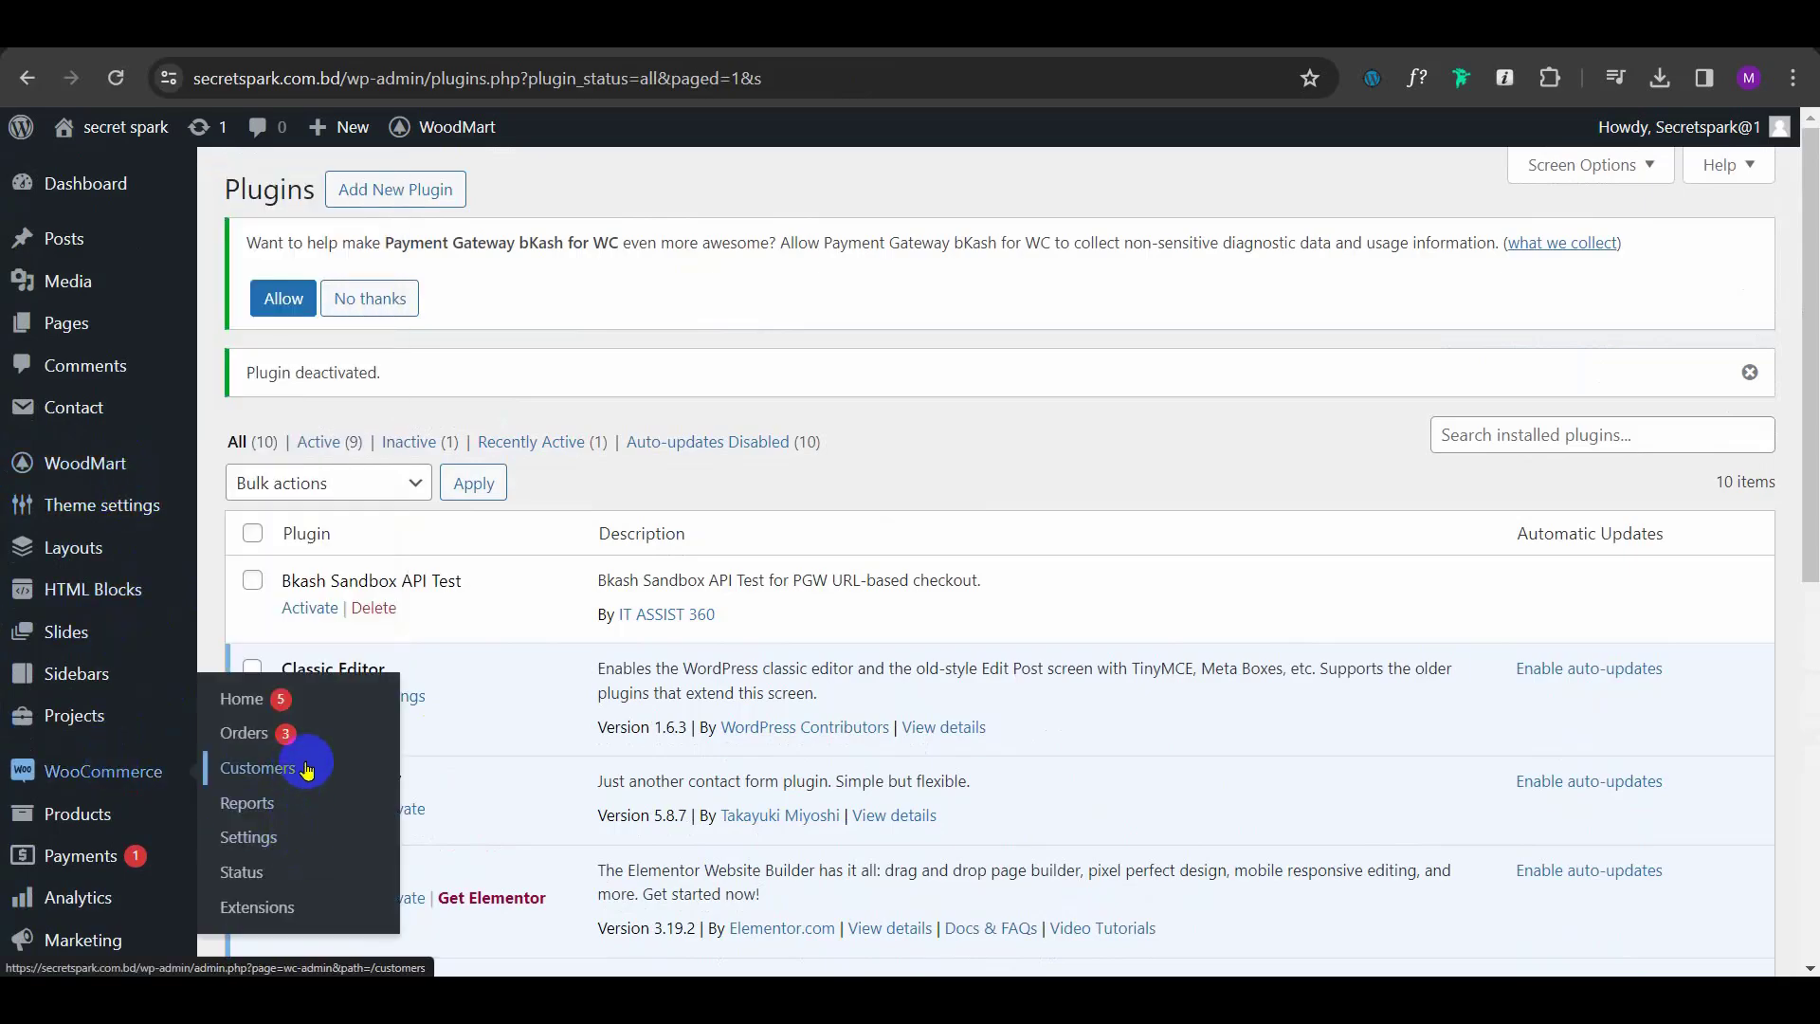
left_click(269, 836)
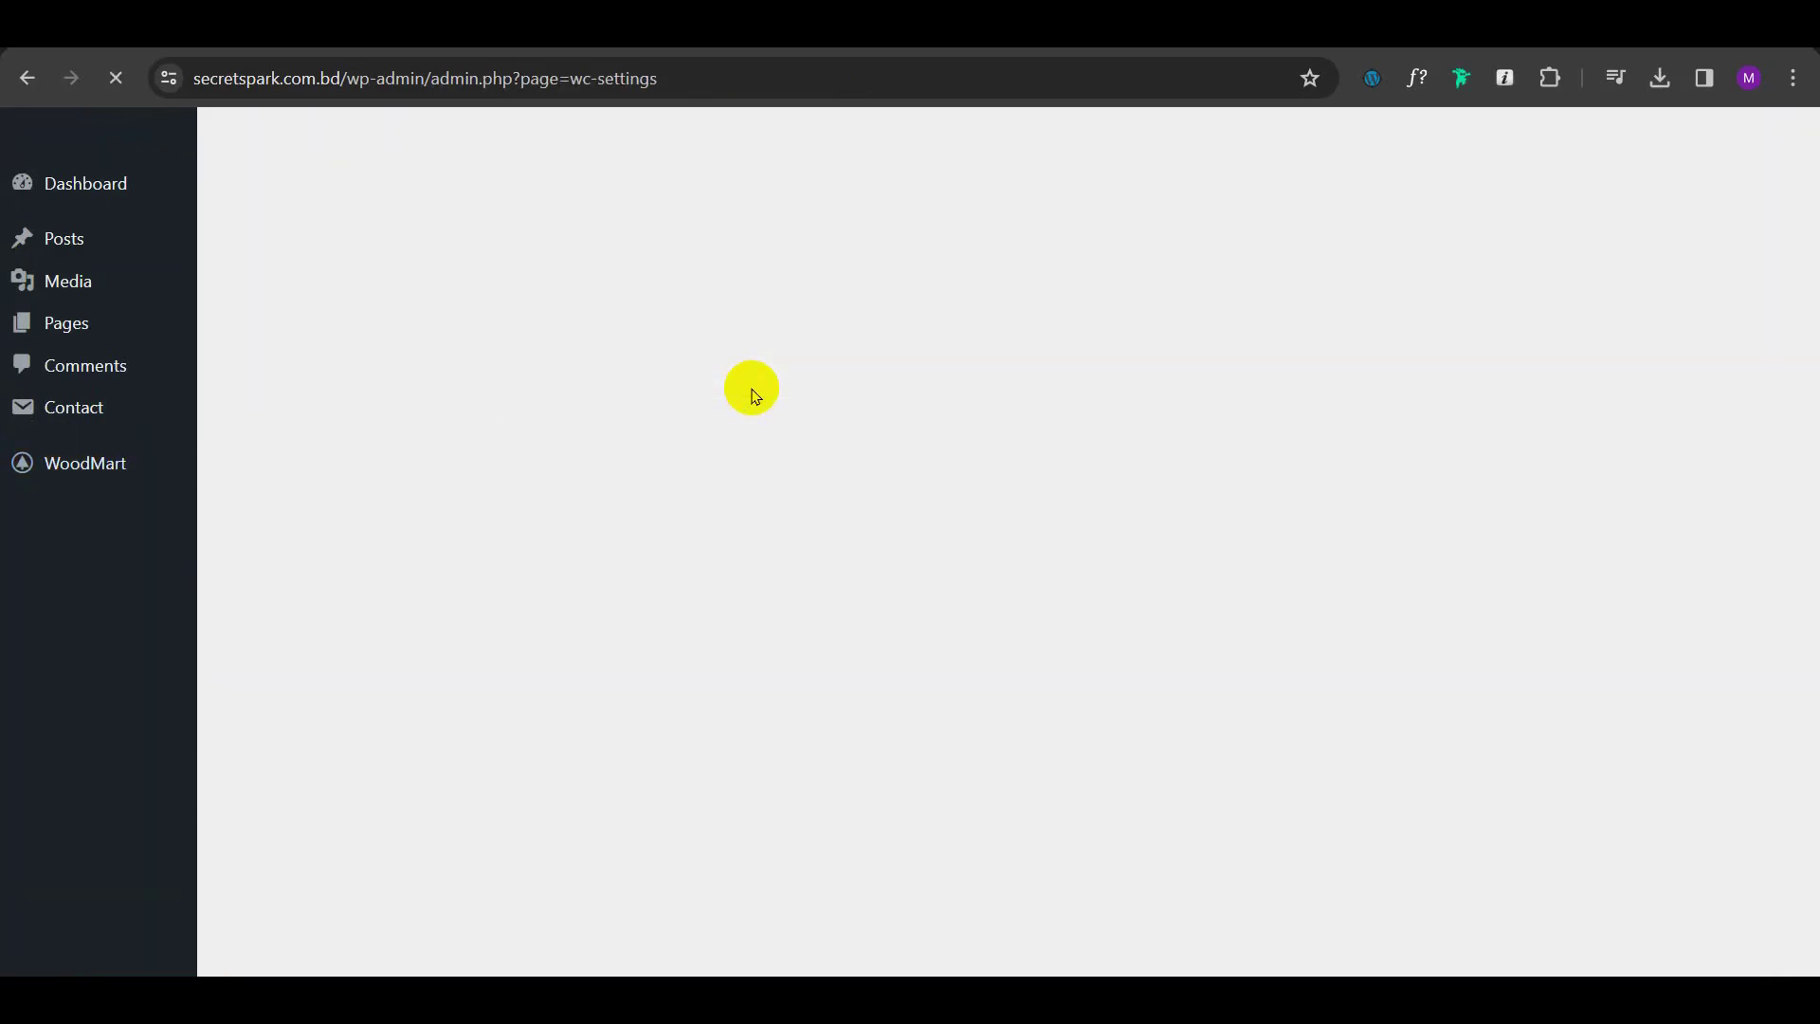
On the Payments tab, switch bKash on as a payment method.
left_click(592, 297)
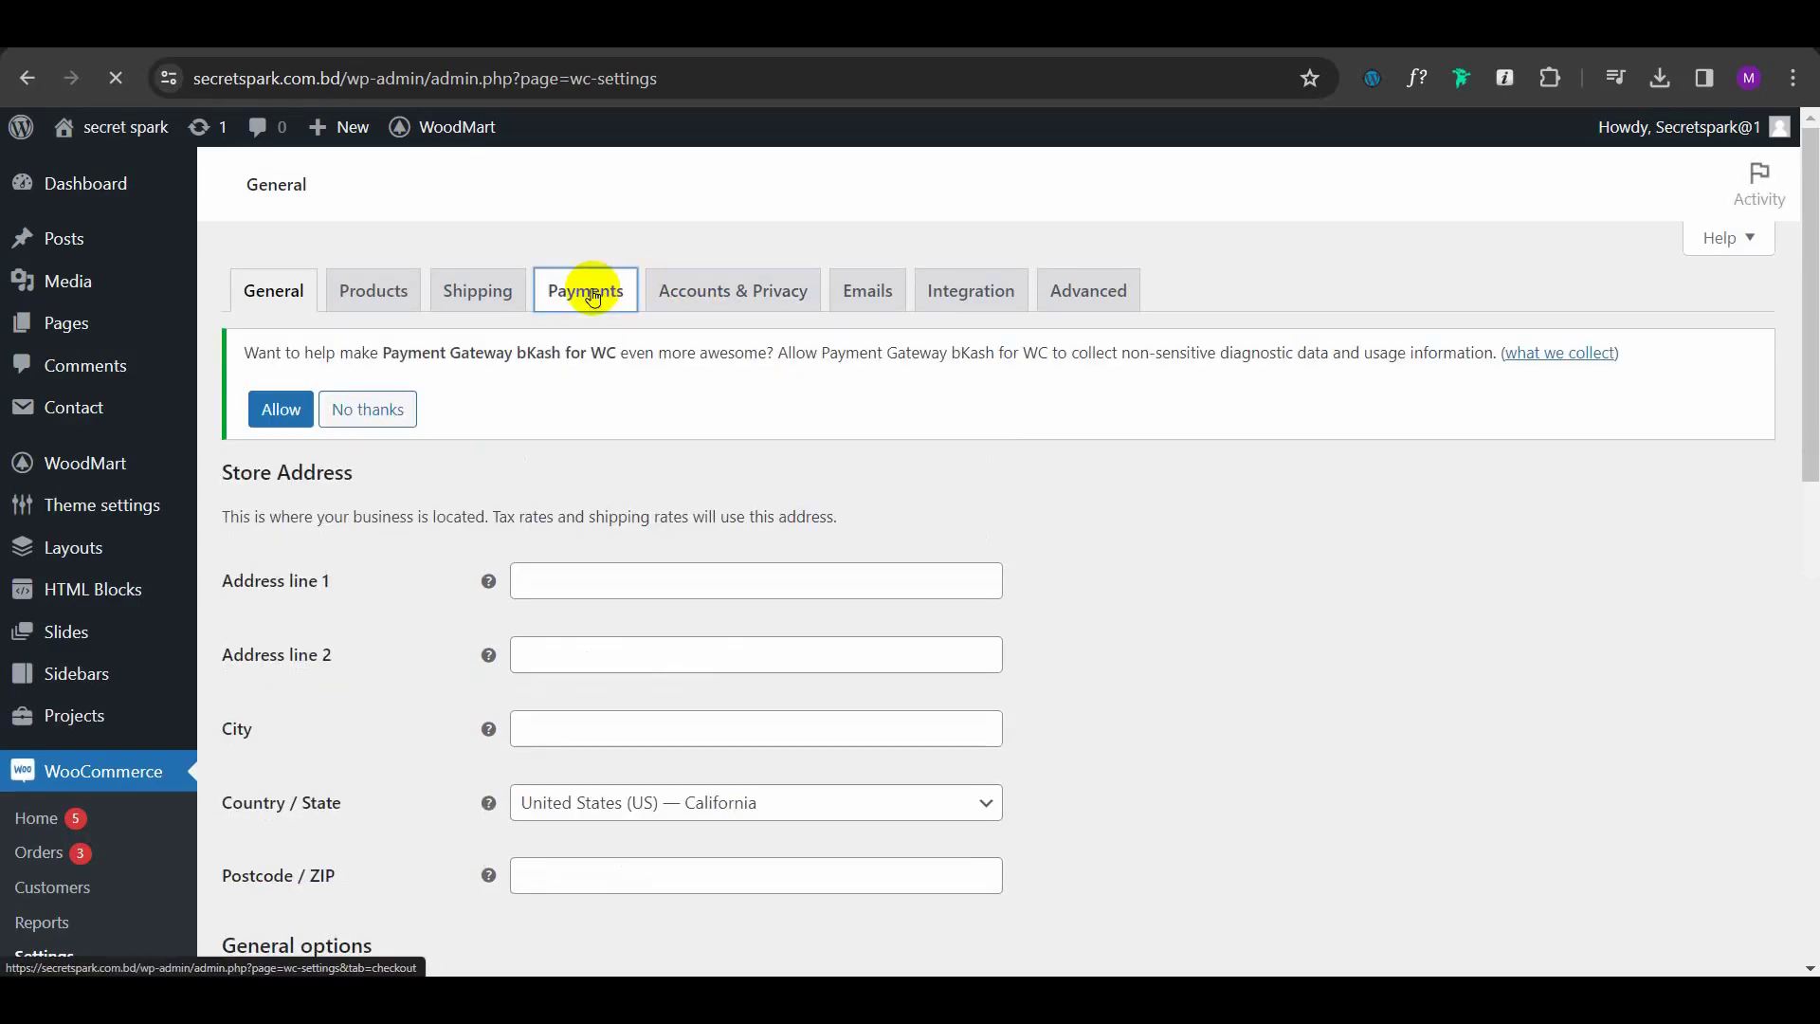
scroll(622, 723, "down", 2)
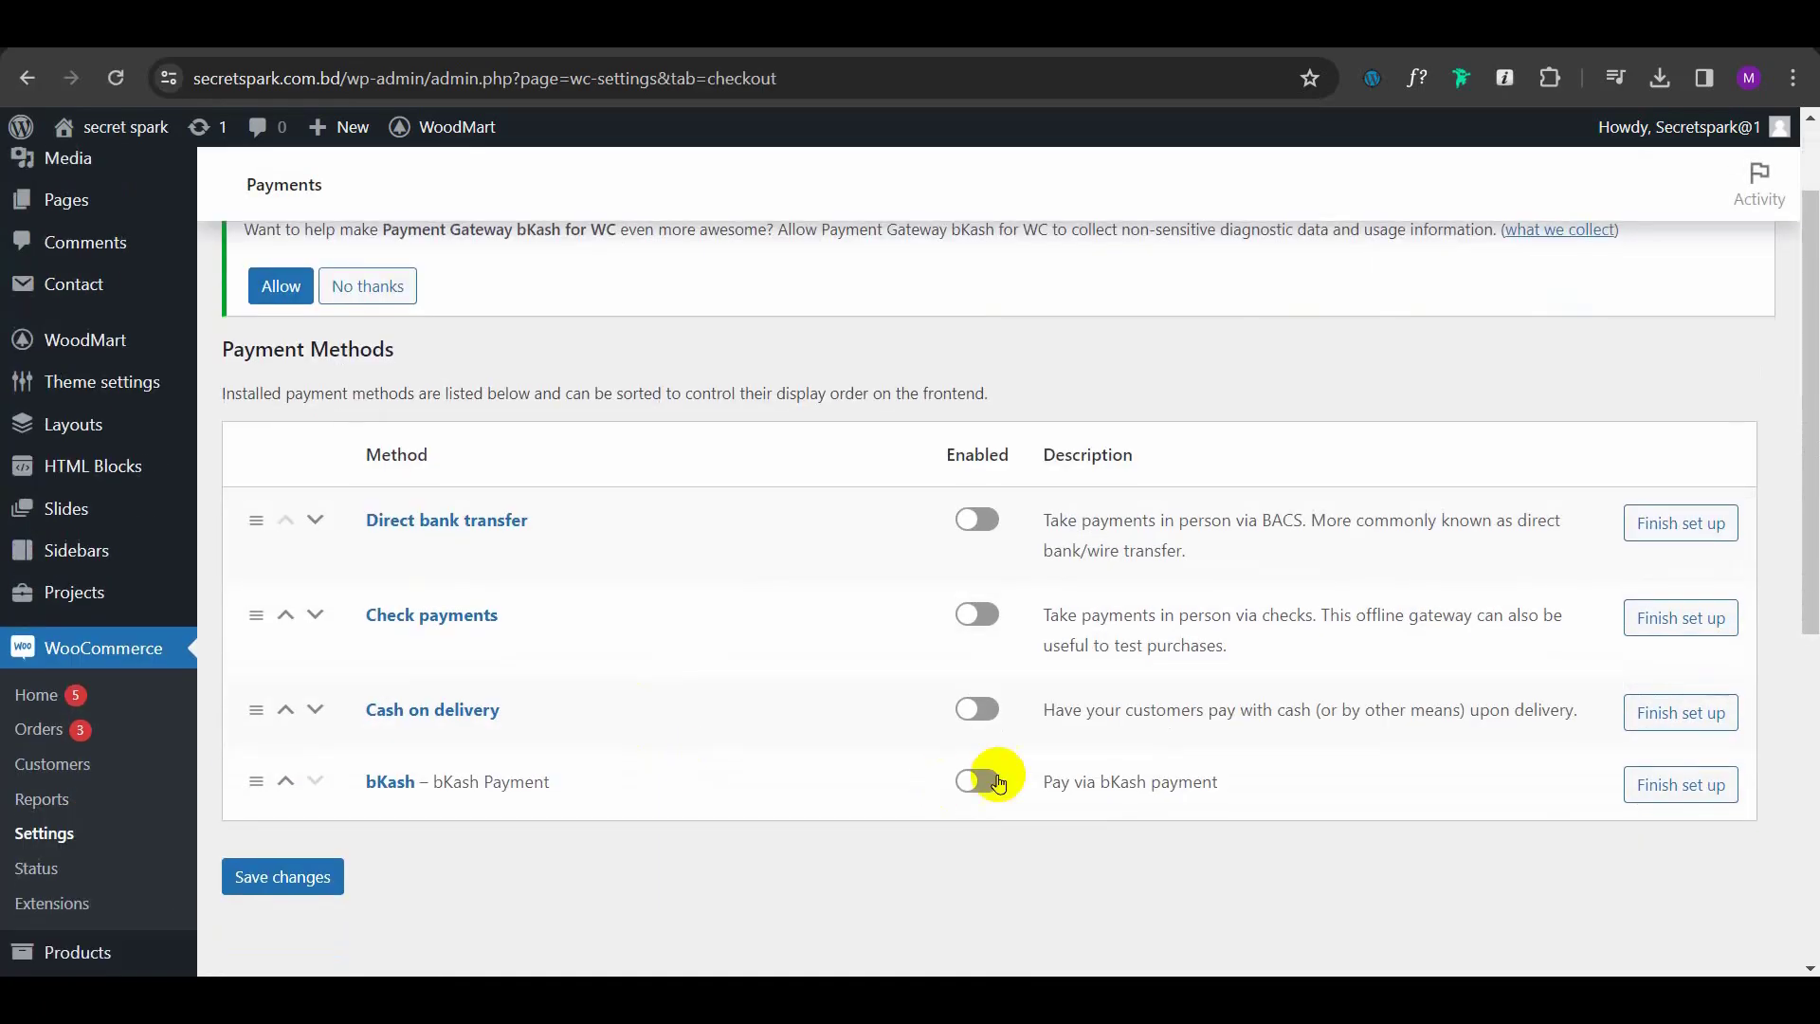
left_click(965, 777)
scroll(1005, 784, "down", 3)
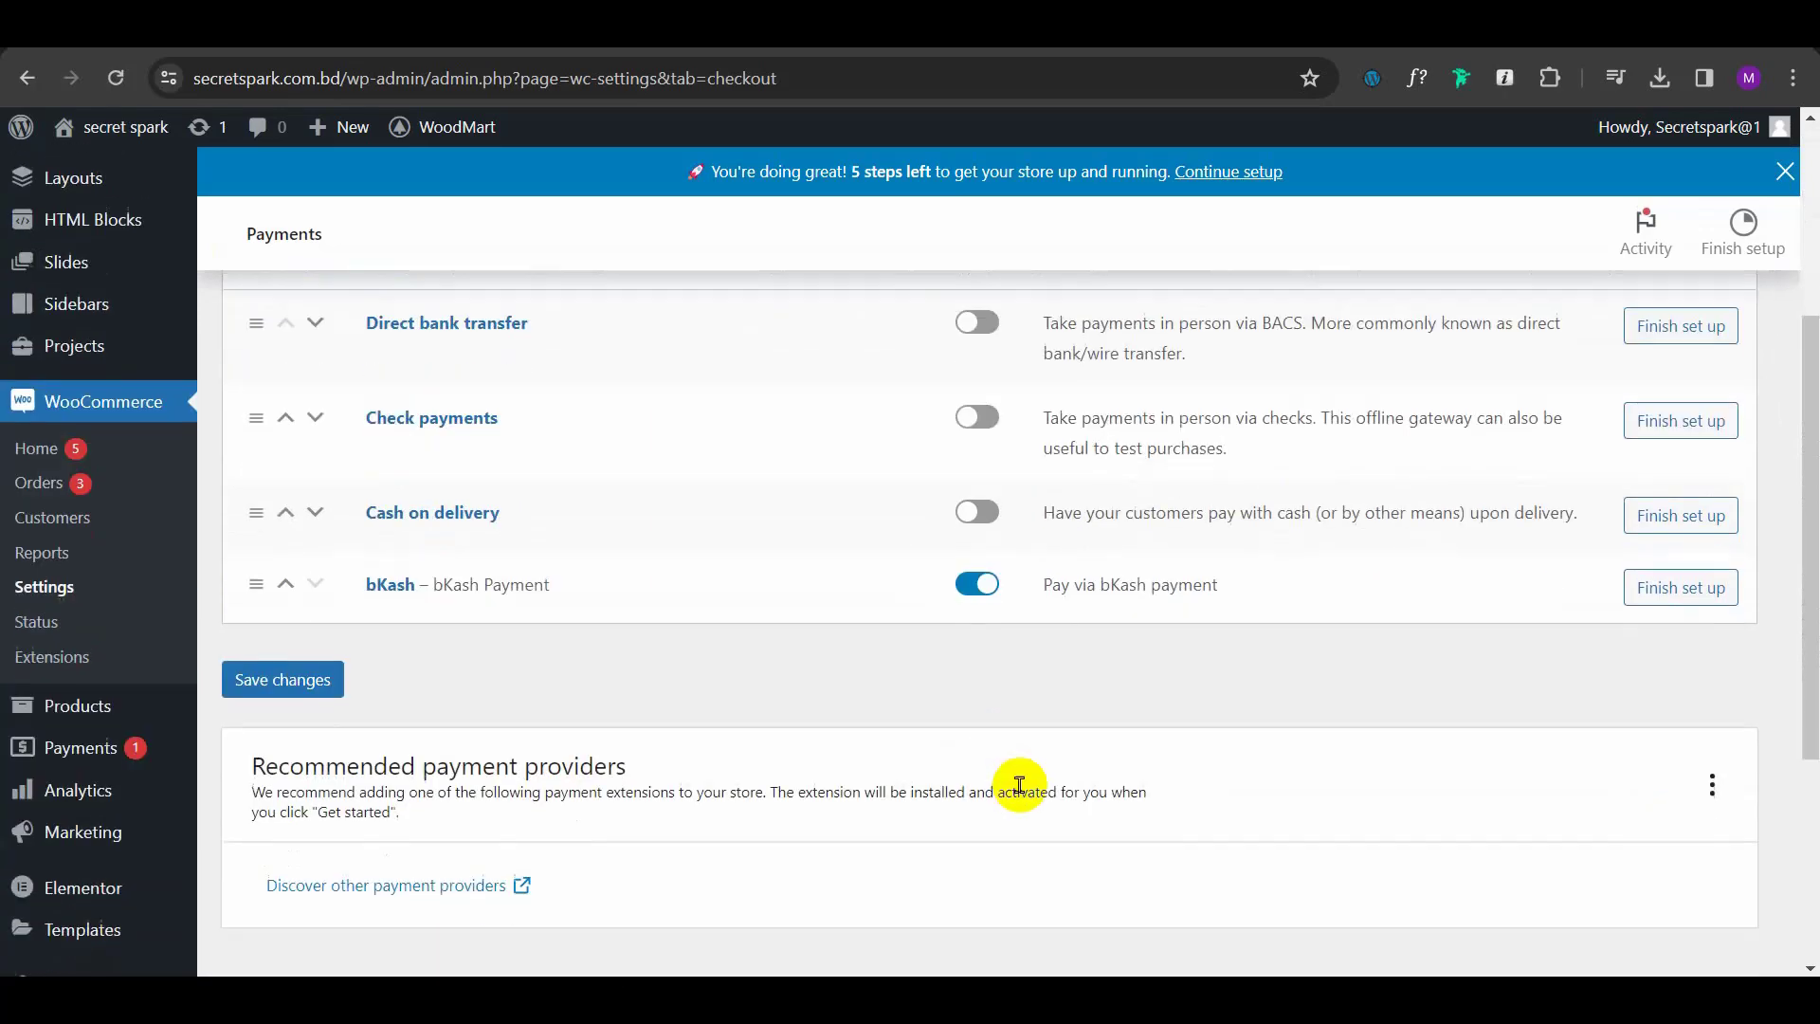
Open the bKash gateway setup page and check that Test Mode is OFF.
left_click(1675, 584)
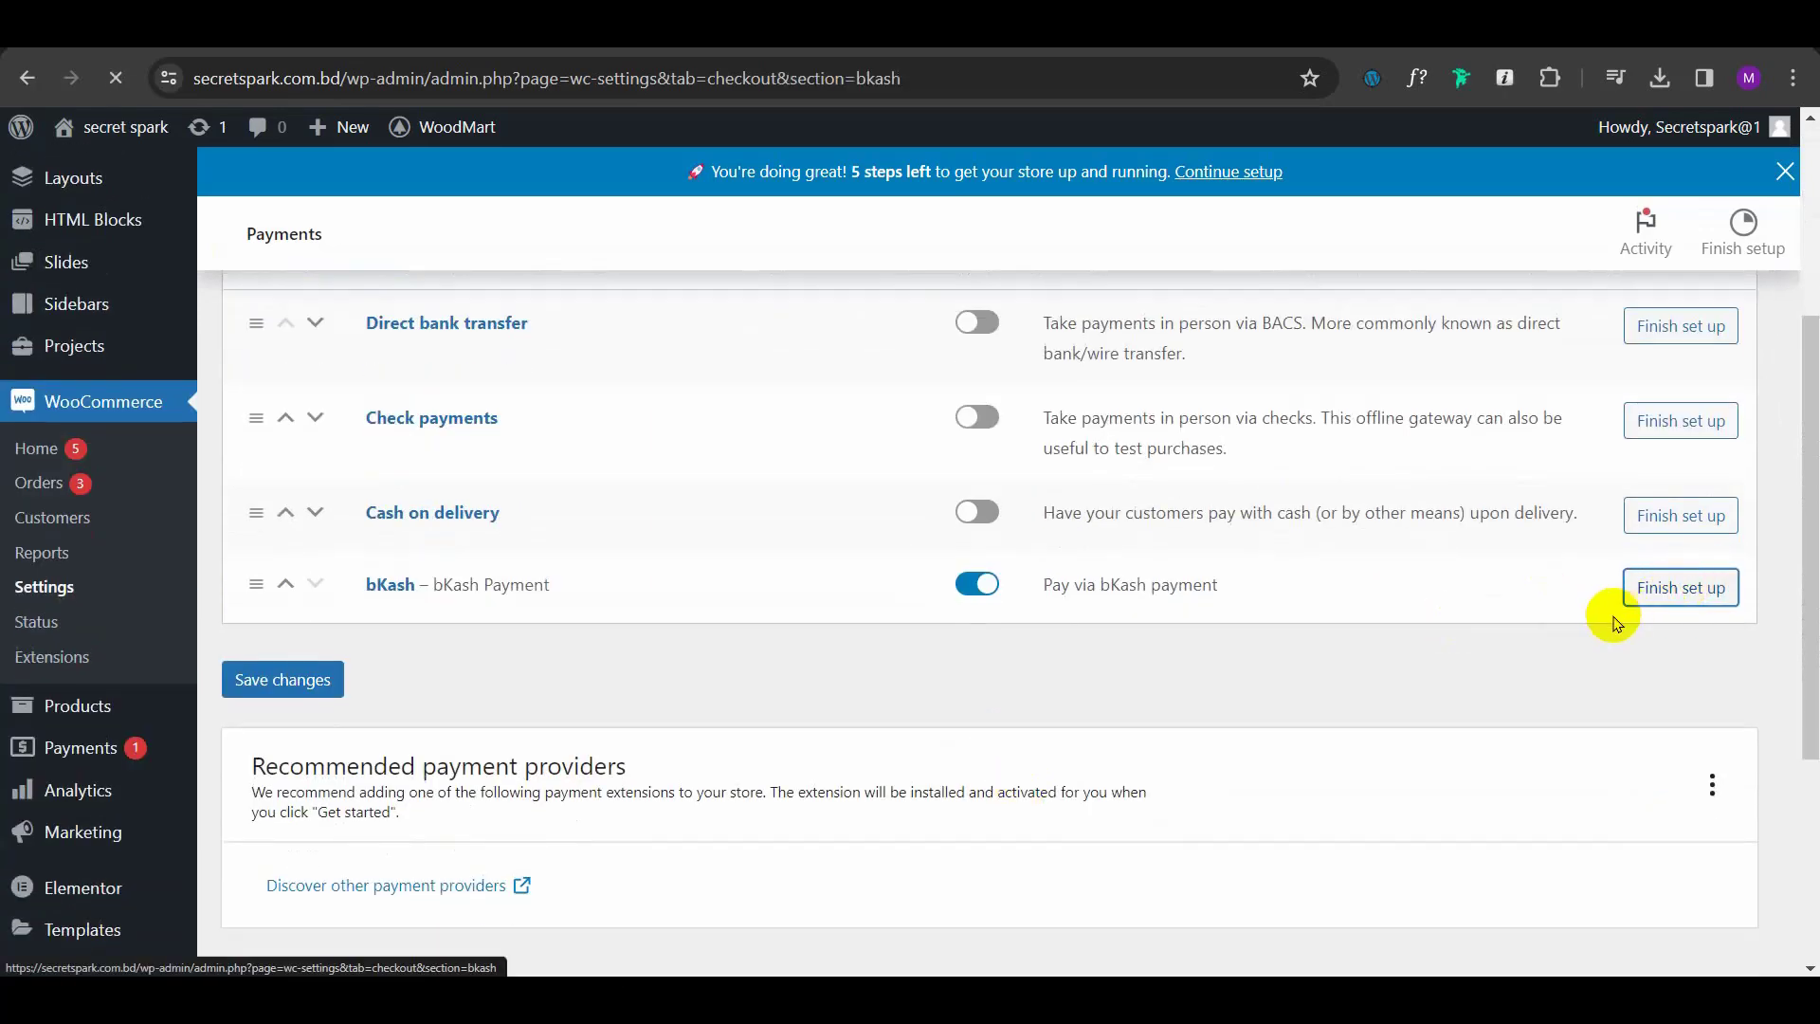
left_click(498, 574)
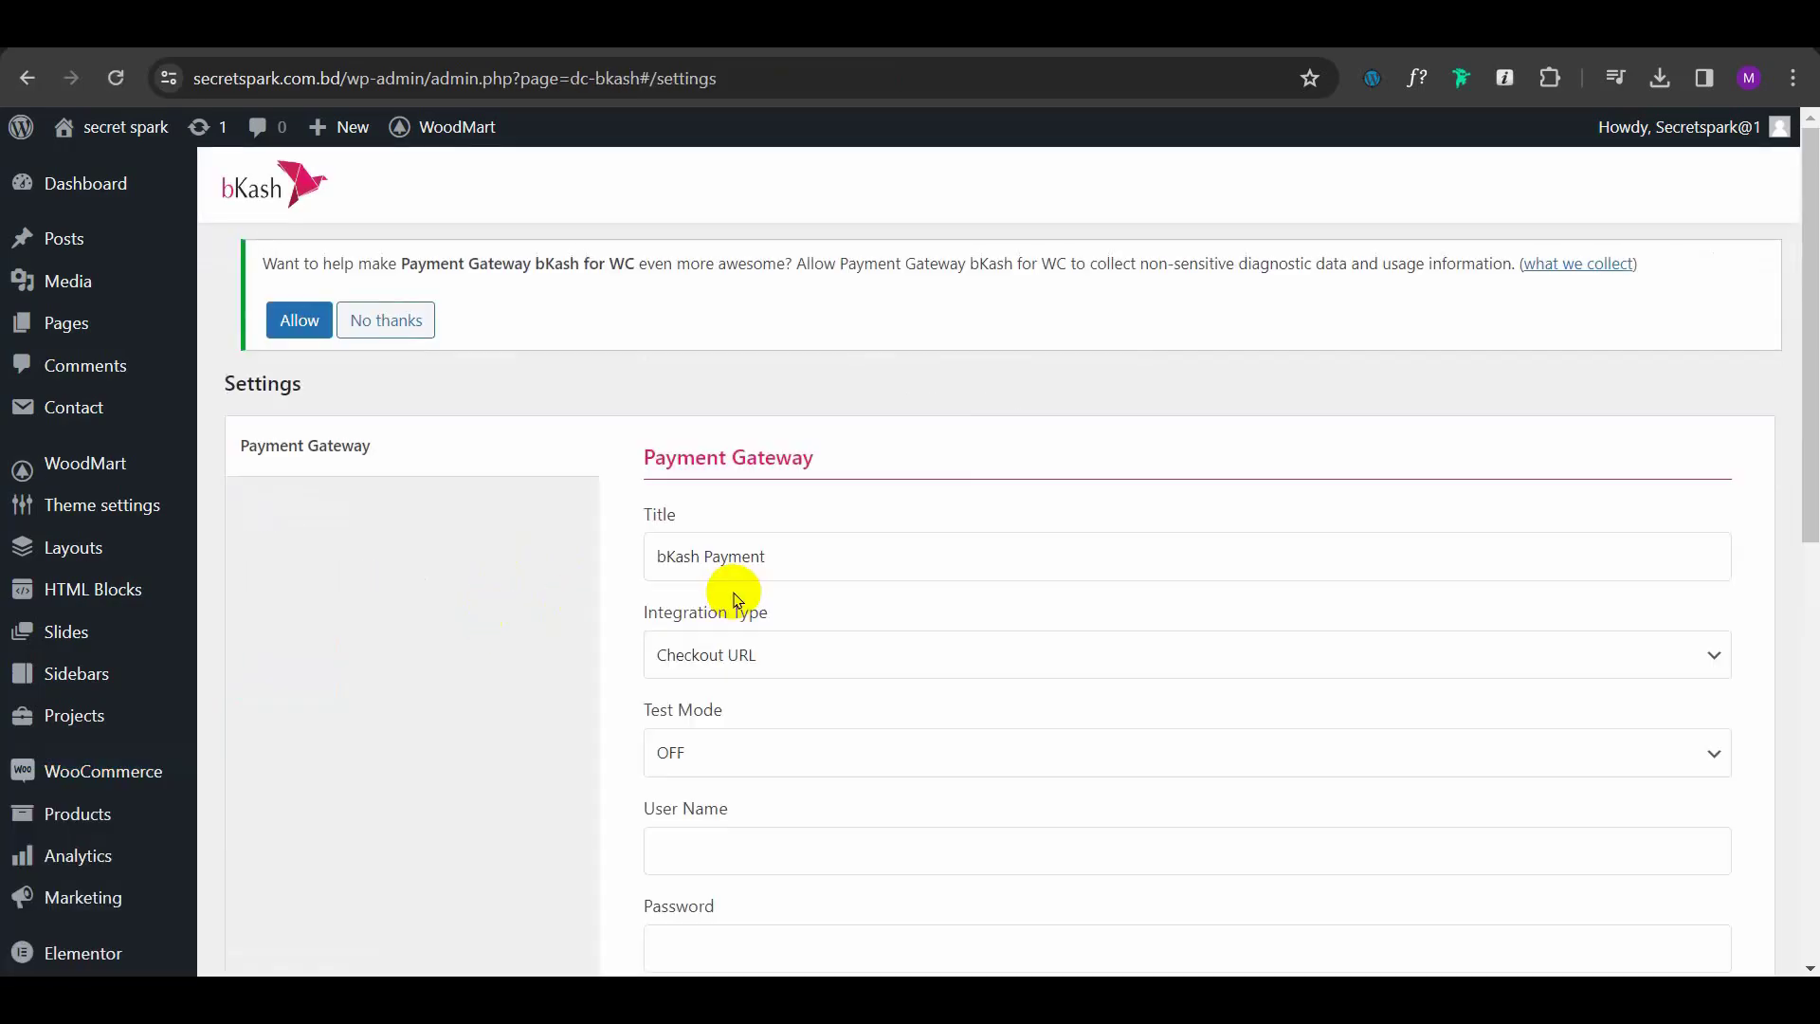
scroll(736, 550, "down", 5)
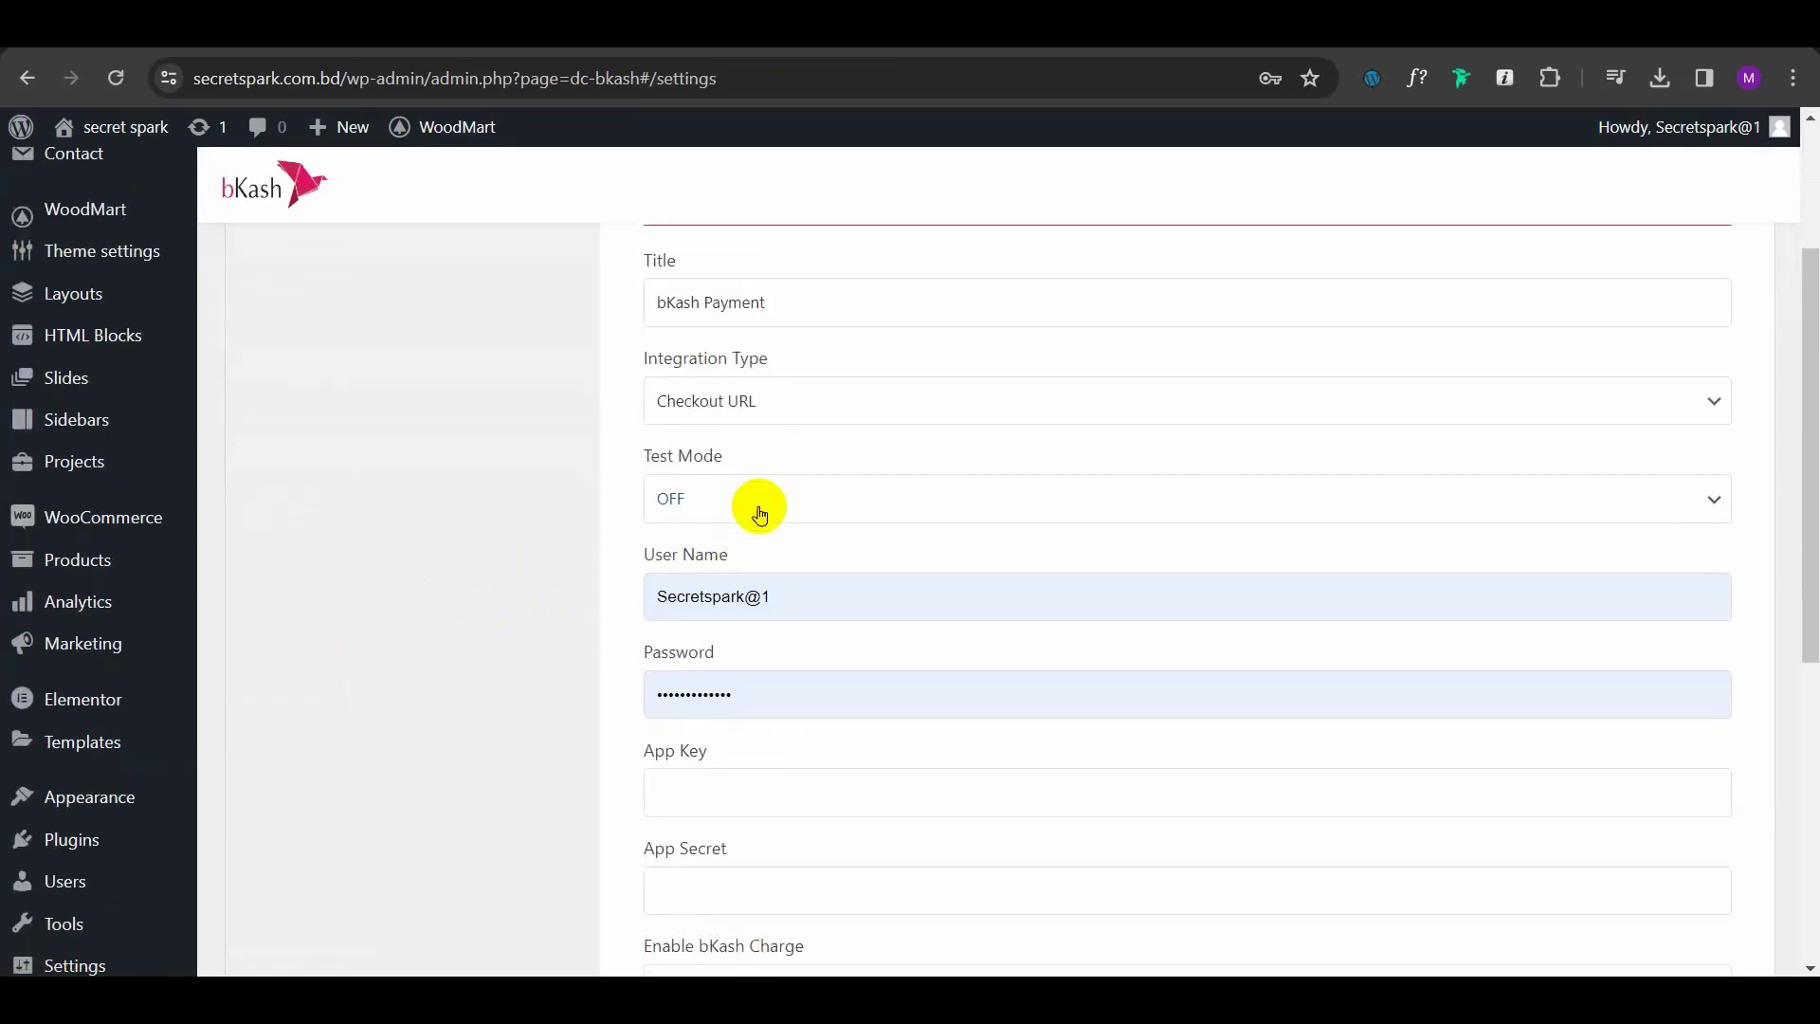
scroll(706, 425, "up", 1)
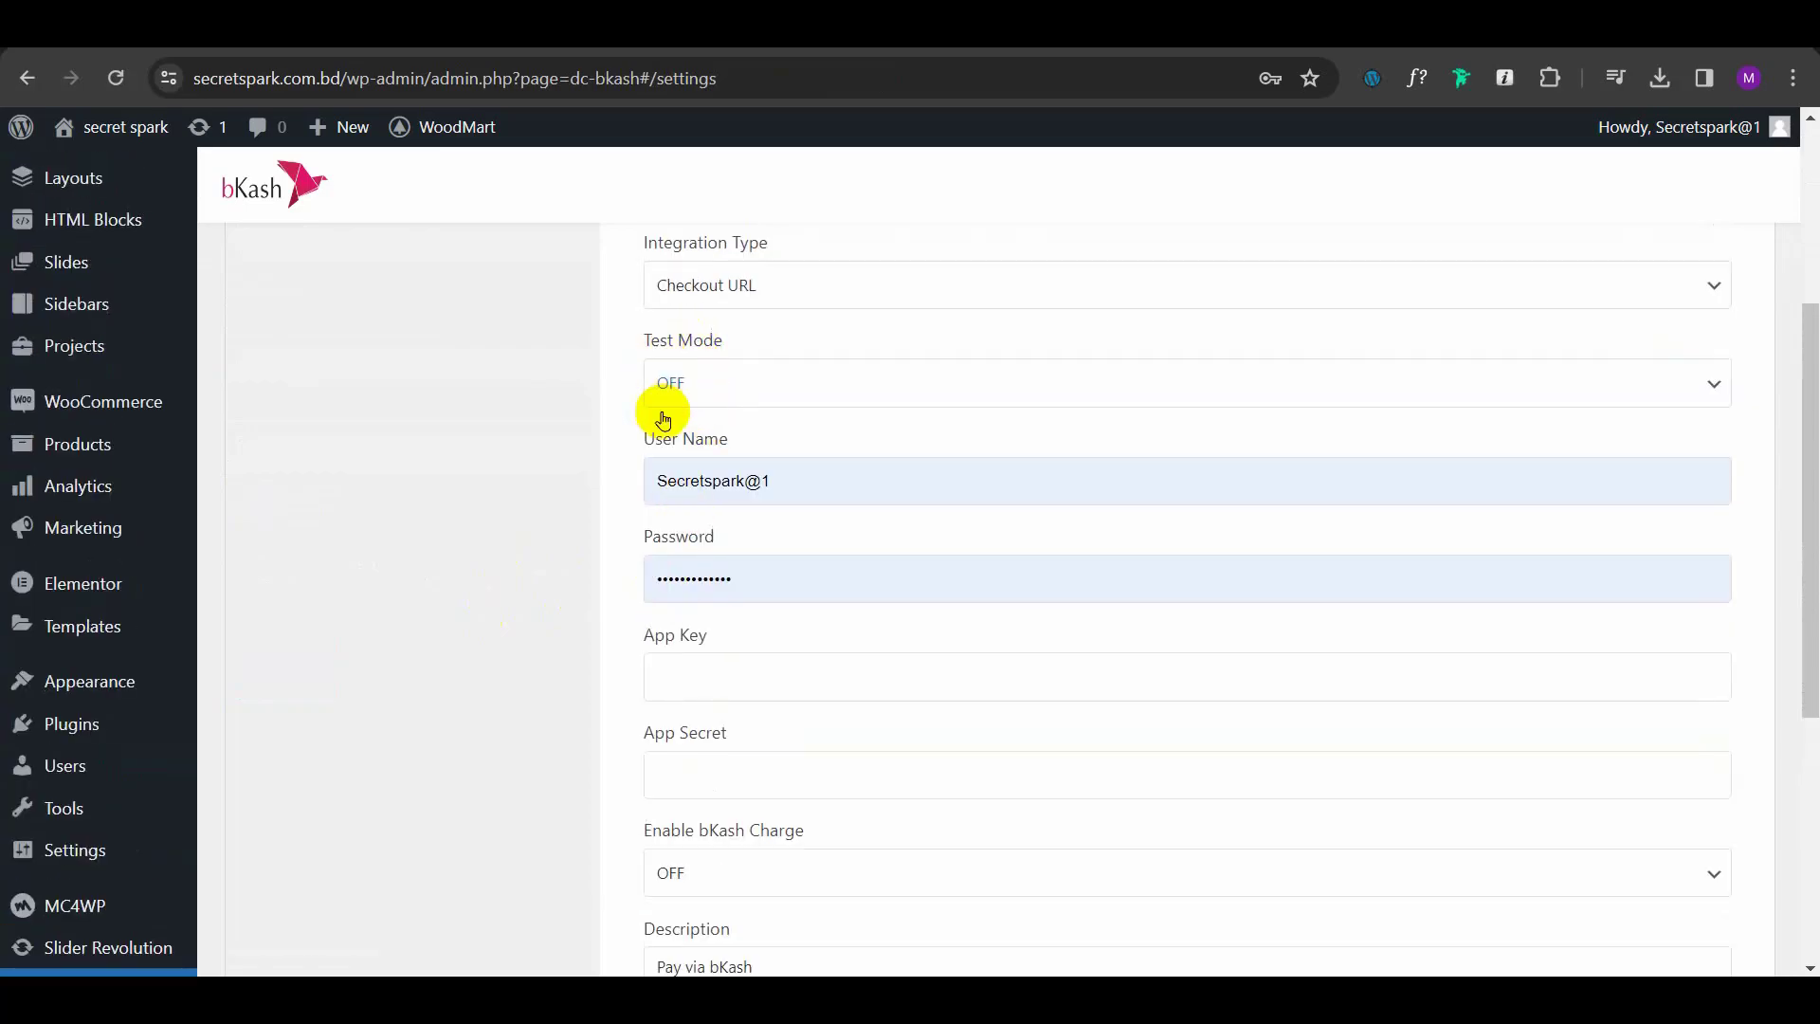
left_click_drag(649, 340, 720, 337)
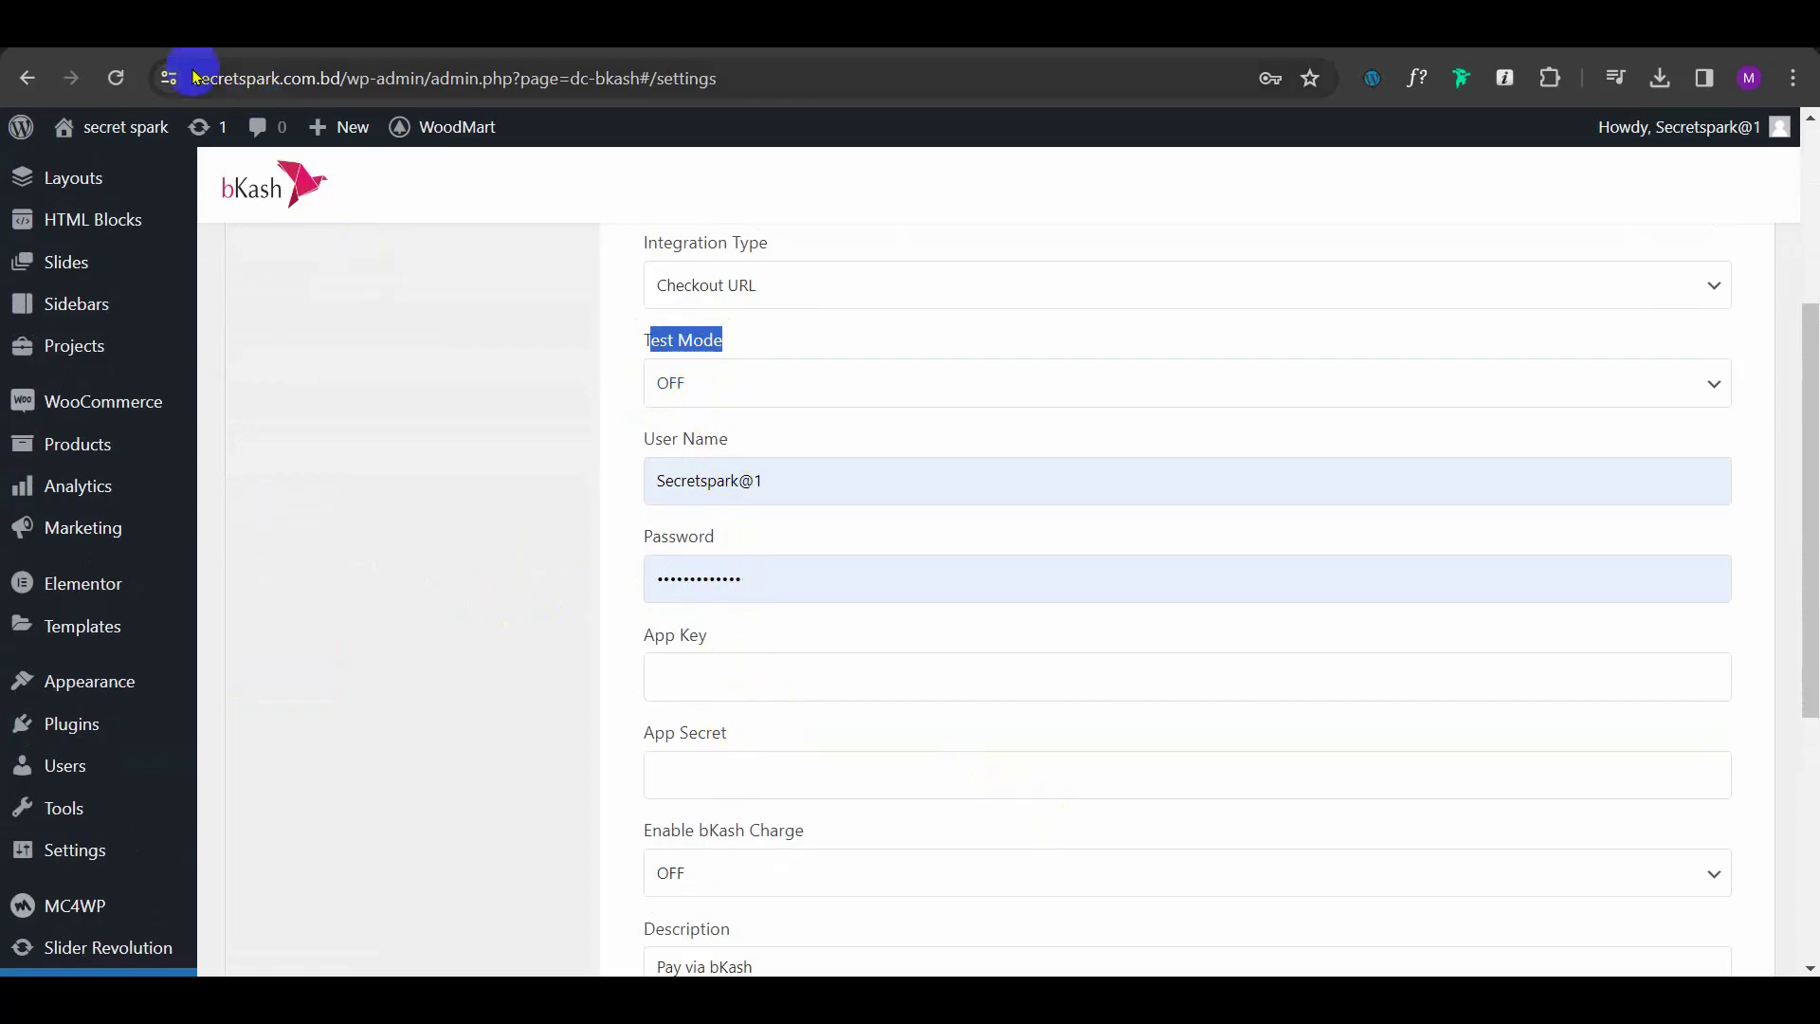
Replace the User Name and Password fields with the live merchant username and password.
left_click(90, 36)
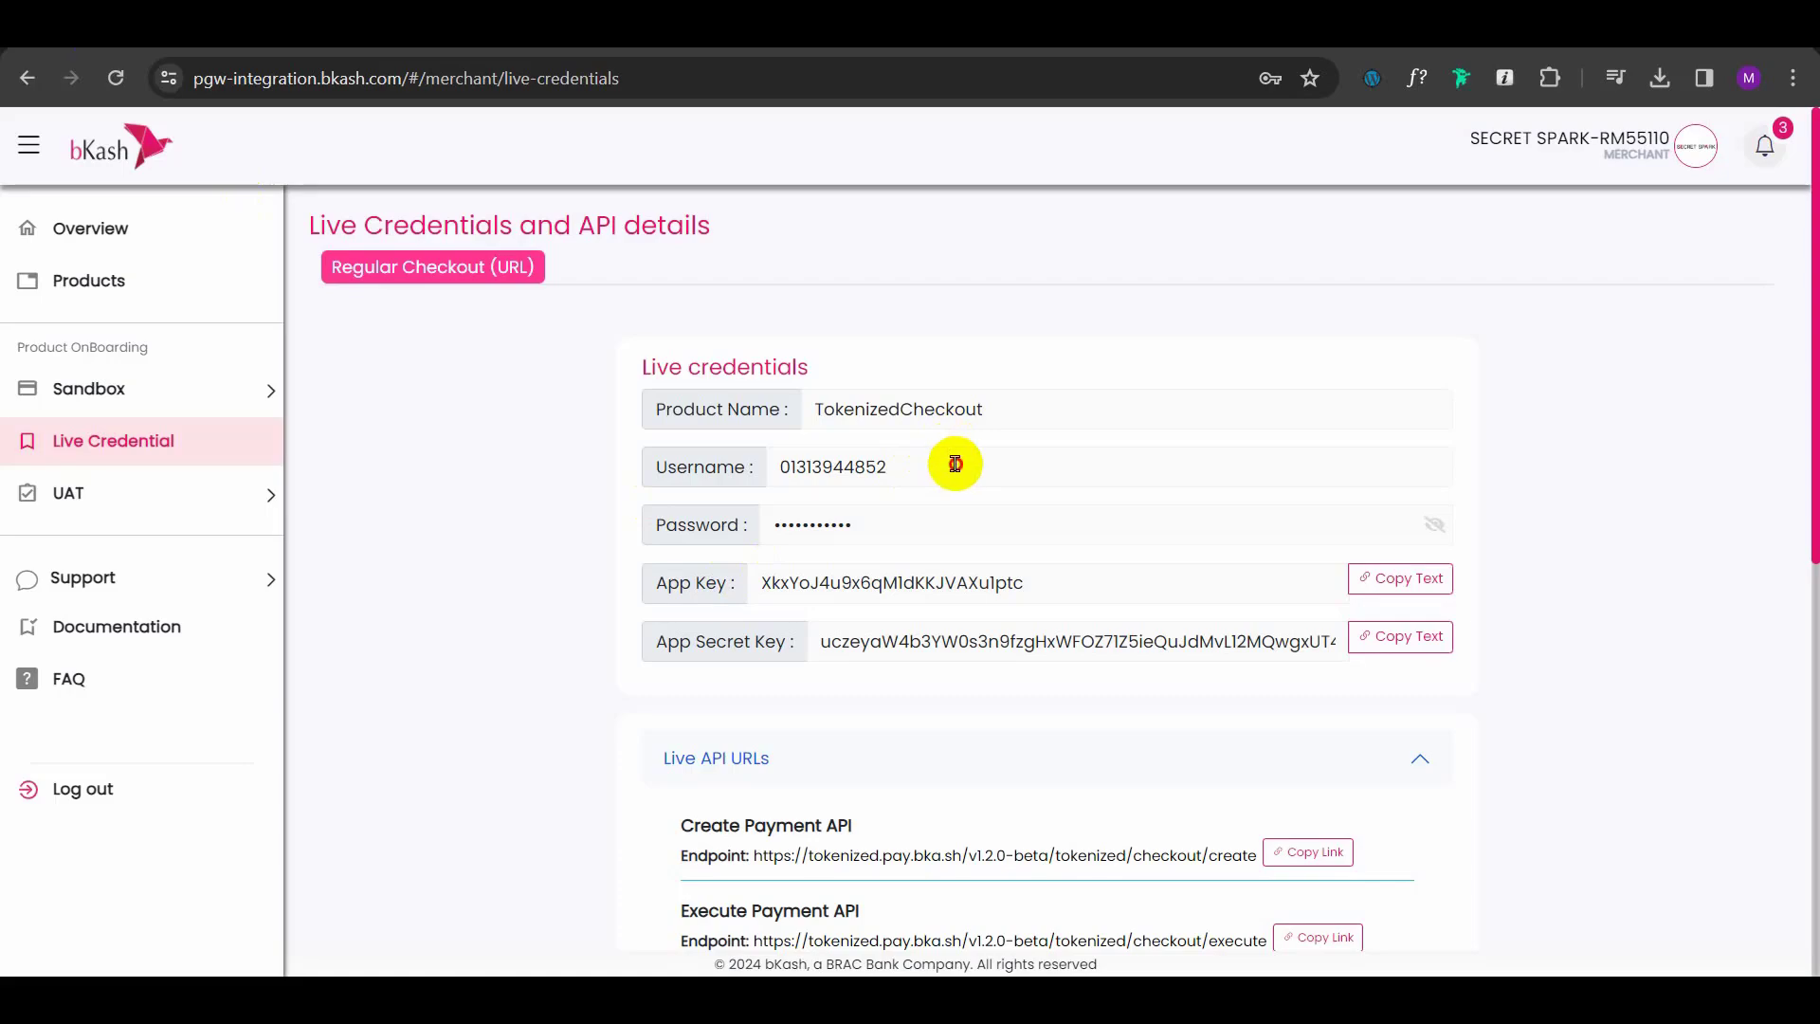
left_click_drag(956, 464, 613, 457)
key("ctrl+c")
left_click(313, 36)
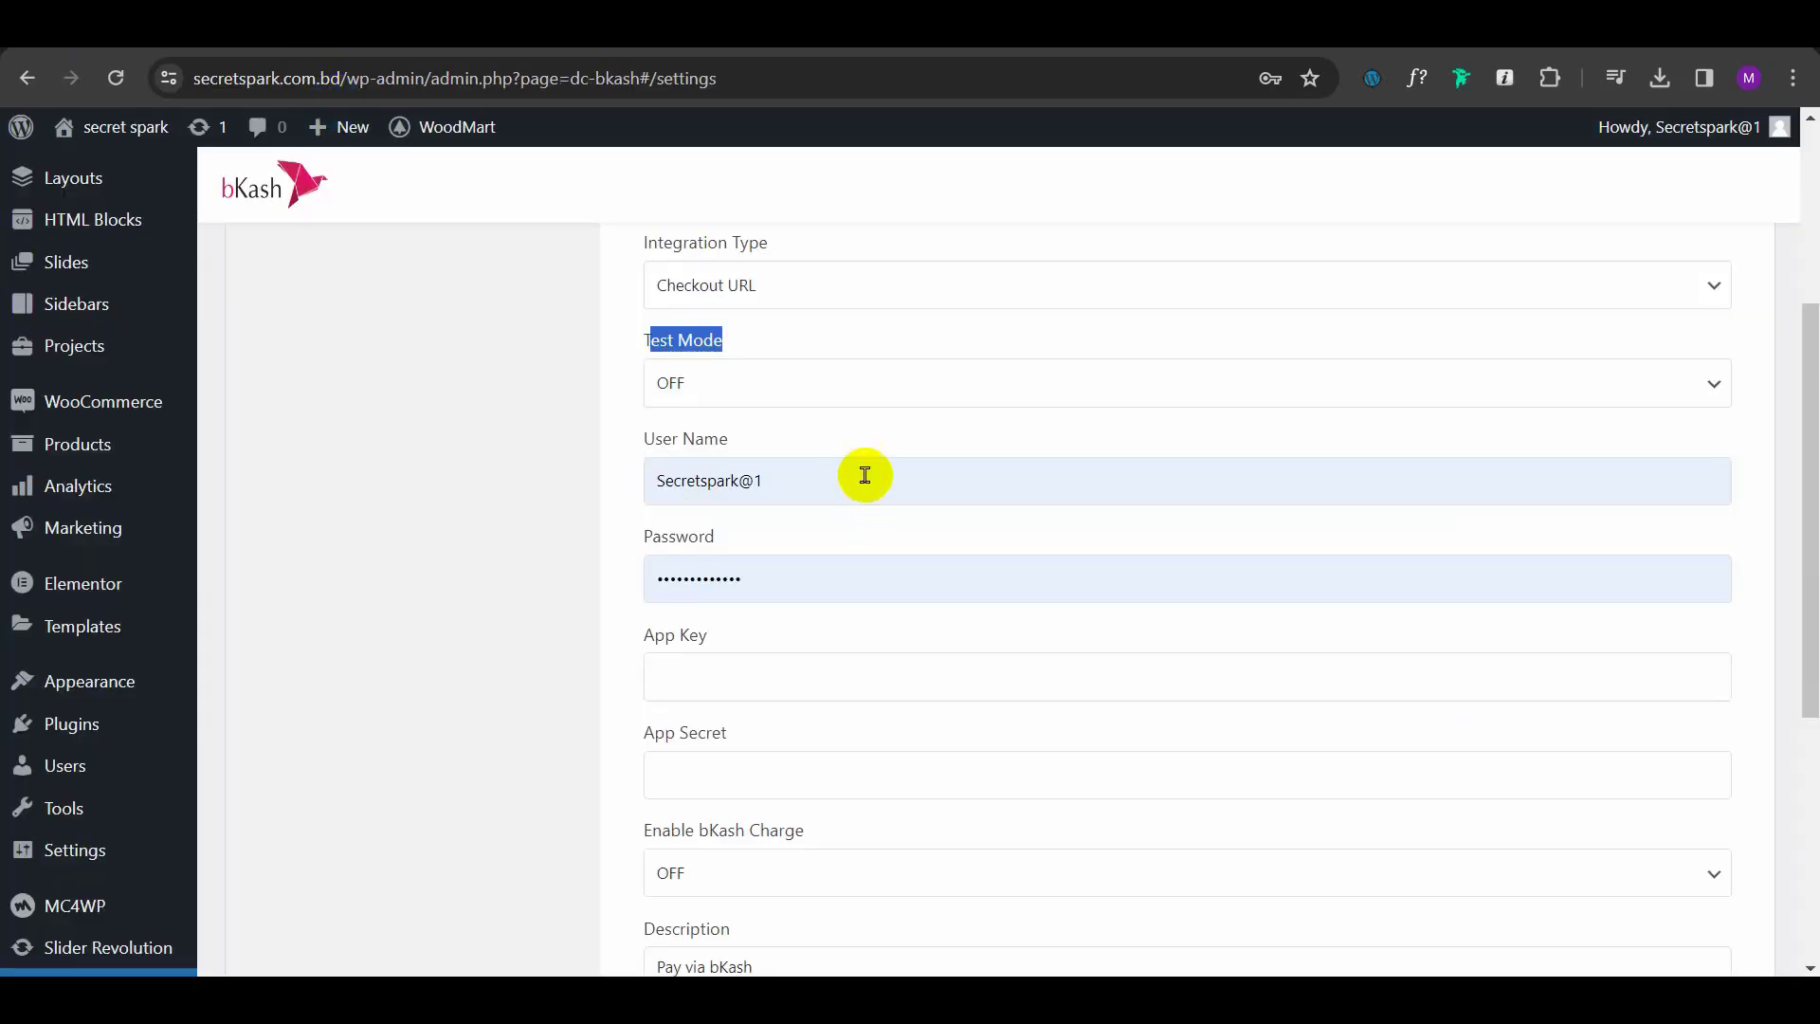
left_click_drag(865, 474, 406, 467)
key("ctrl+v")
key("ctrl+Tab")
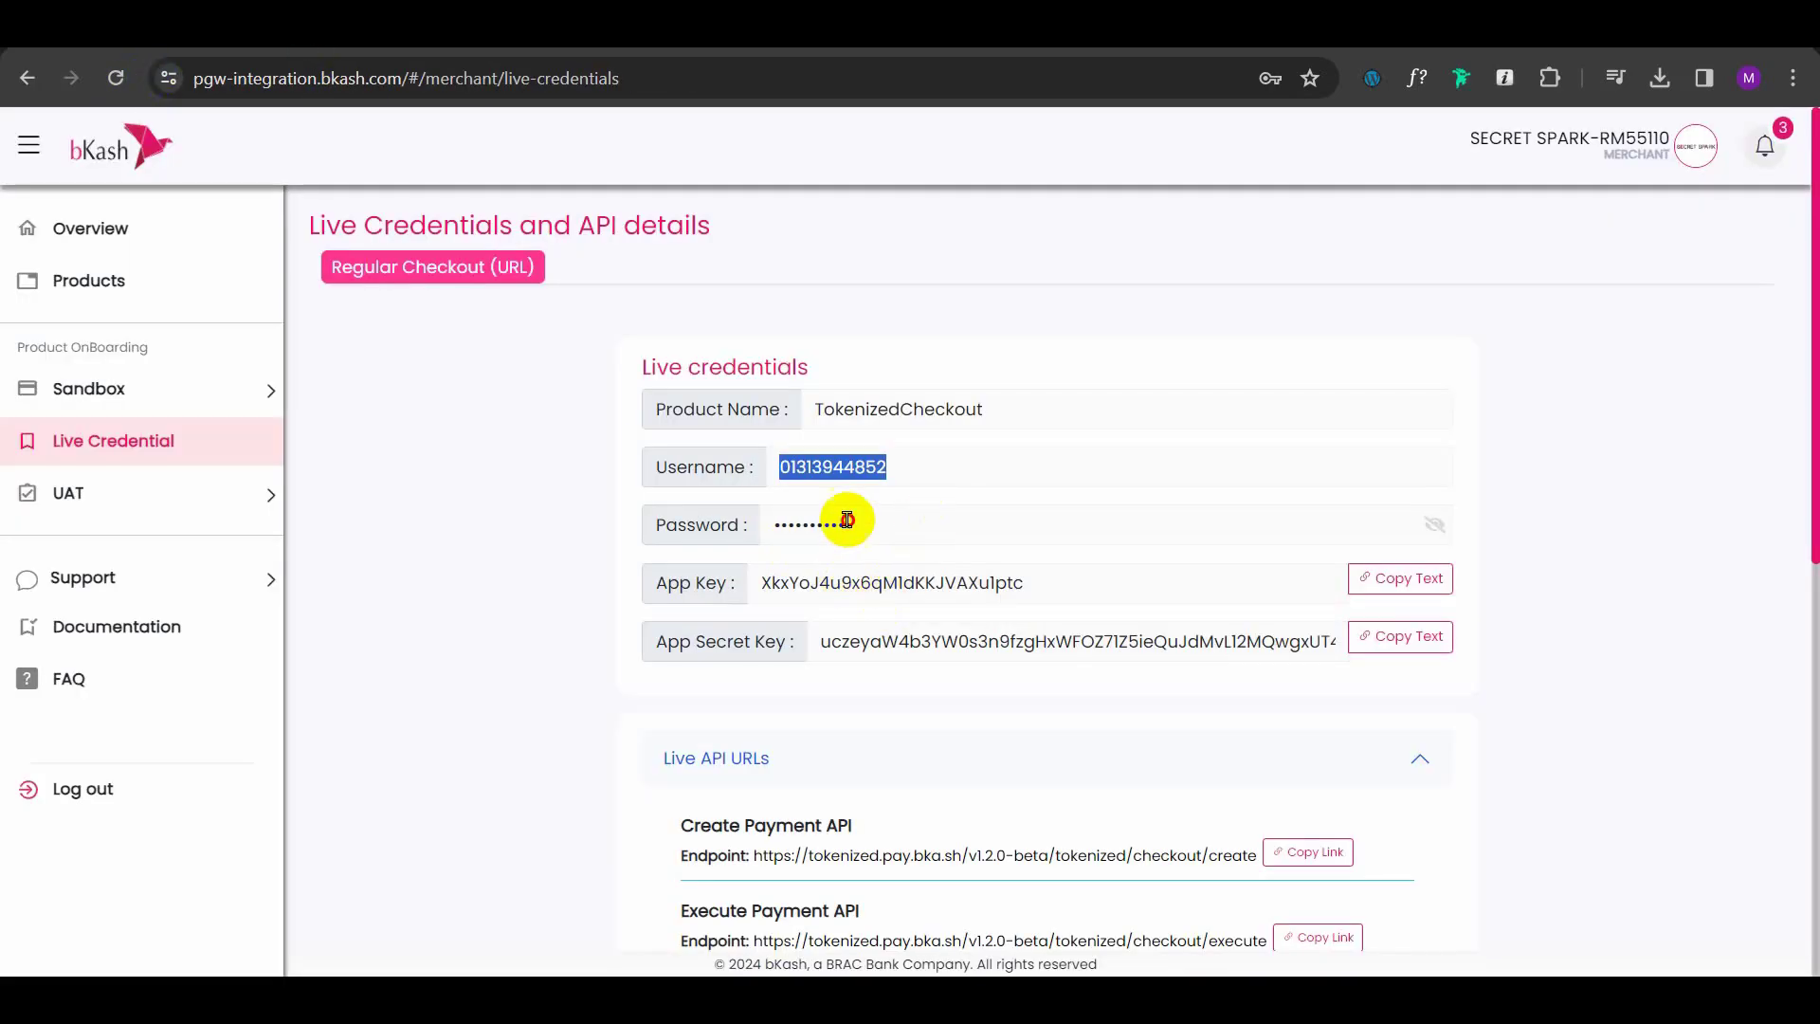
left_click_drag(846, 519, 610, 515)
left_click(1433, 524)
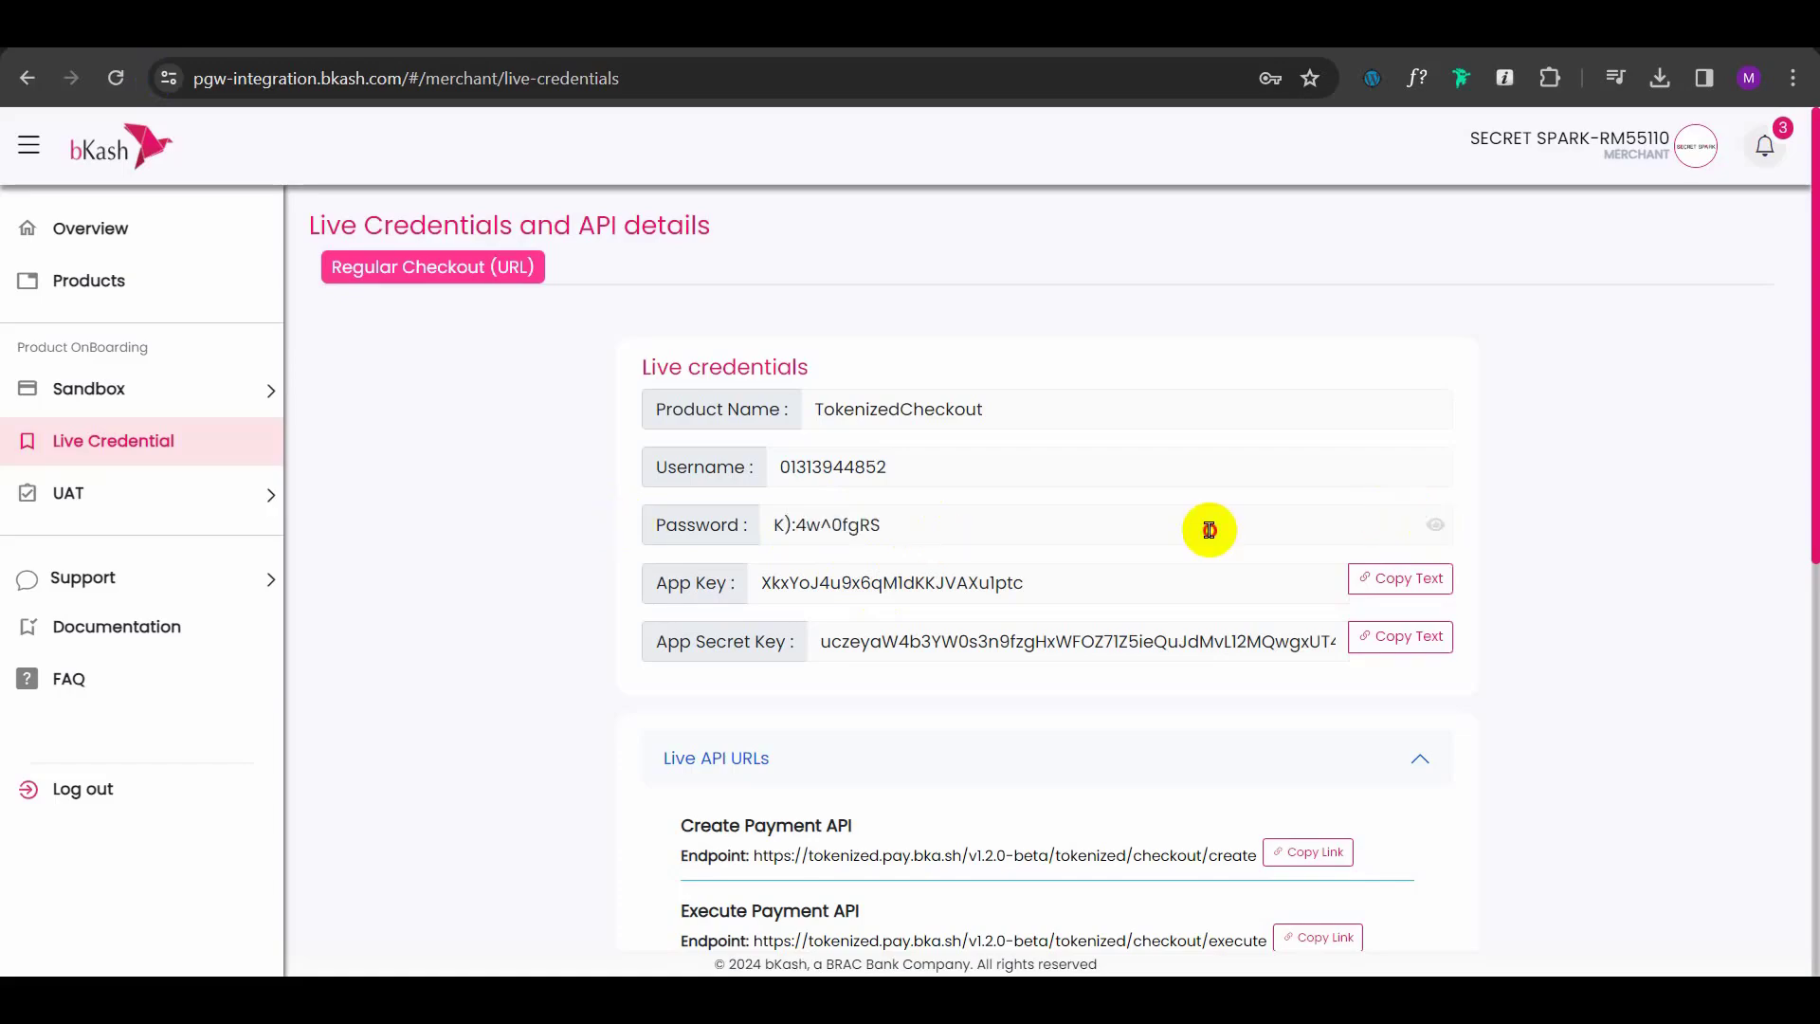
left_click_drag(1209, 529, 466, 526)
key("ctrl+c")
key("ctrl+shift+Tab")
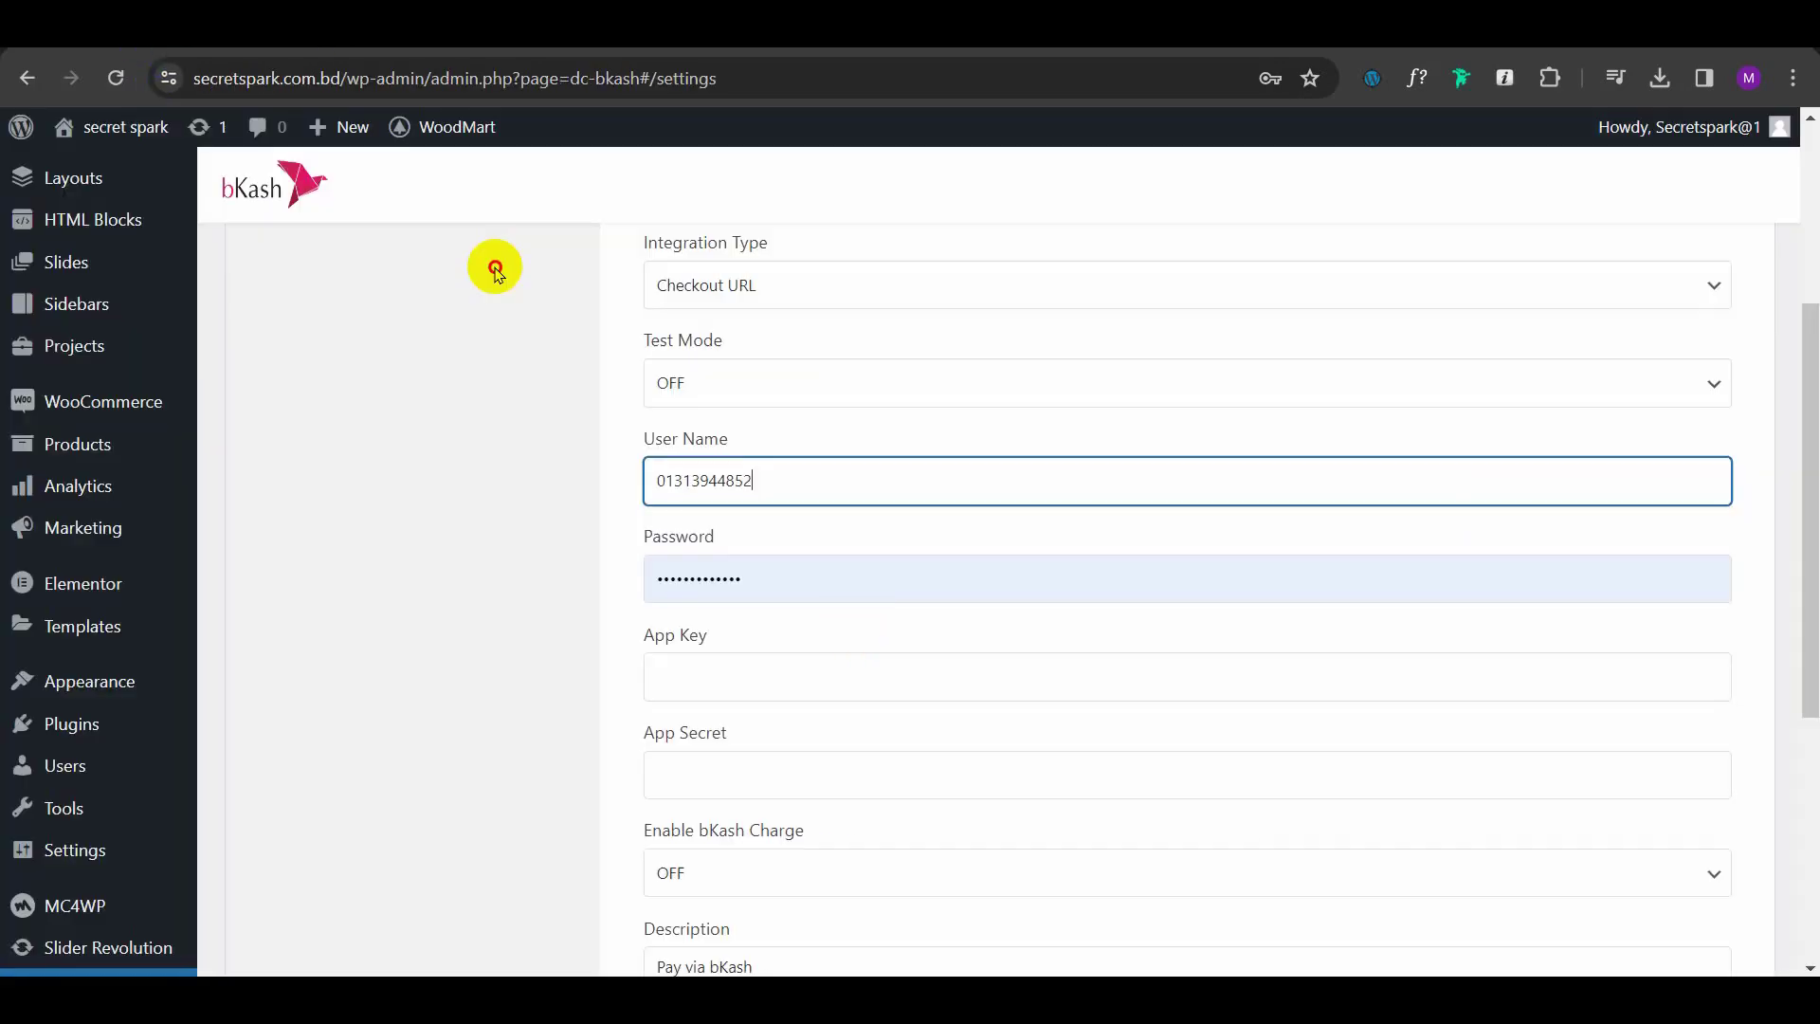
left_click_drag(825, 560, 422, 565)
key("ctrl+v")
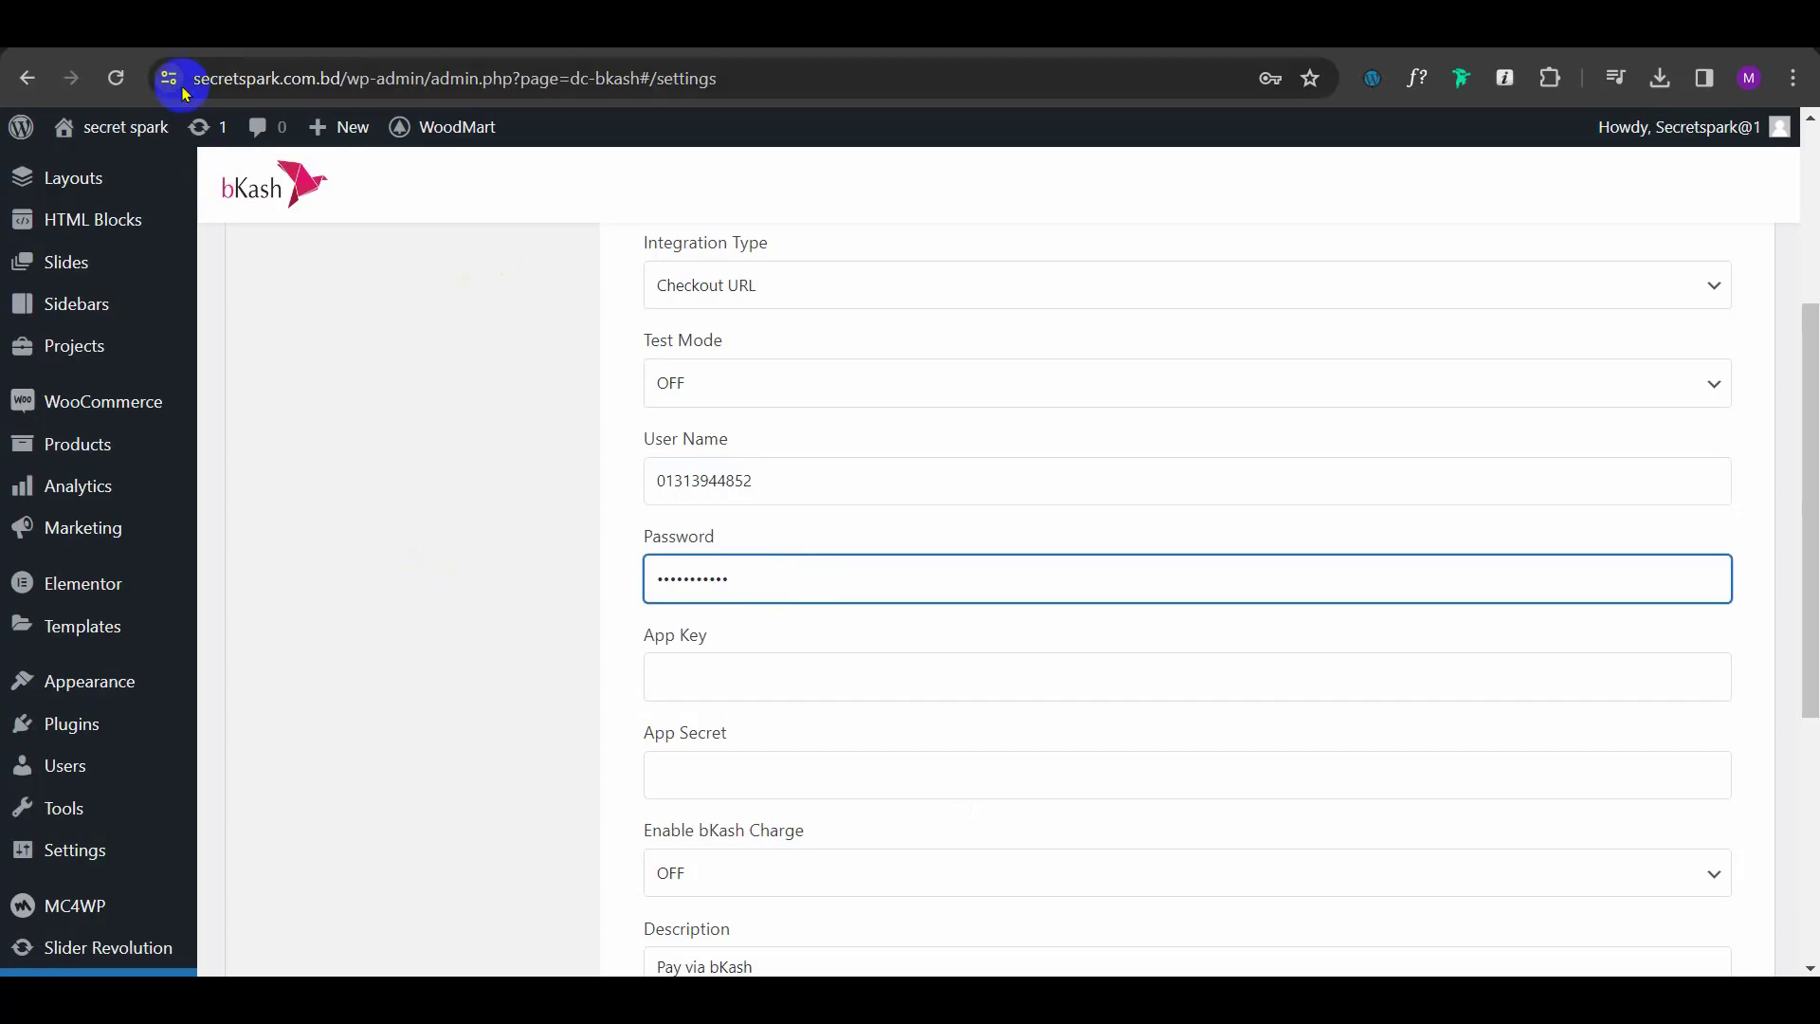
Paste the live App Key and App Secret Key into the gateway settings.
left_click(108, 34)
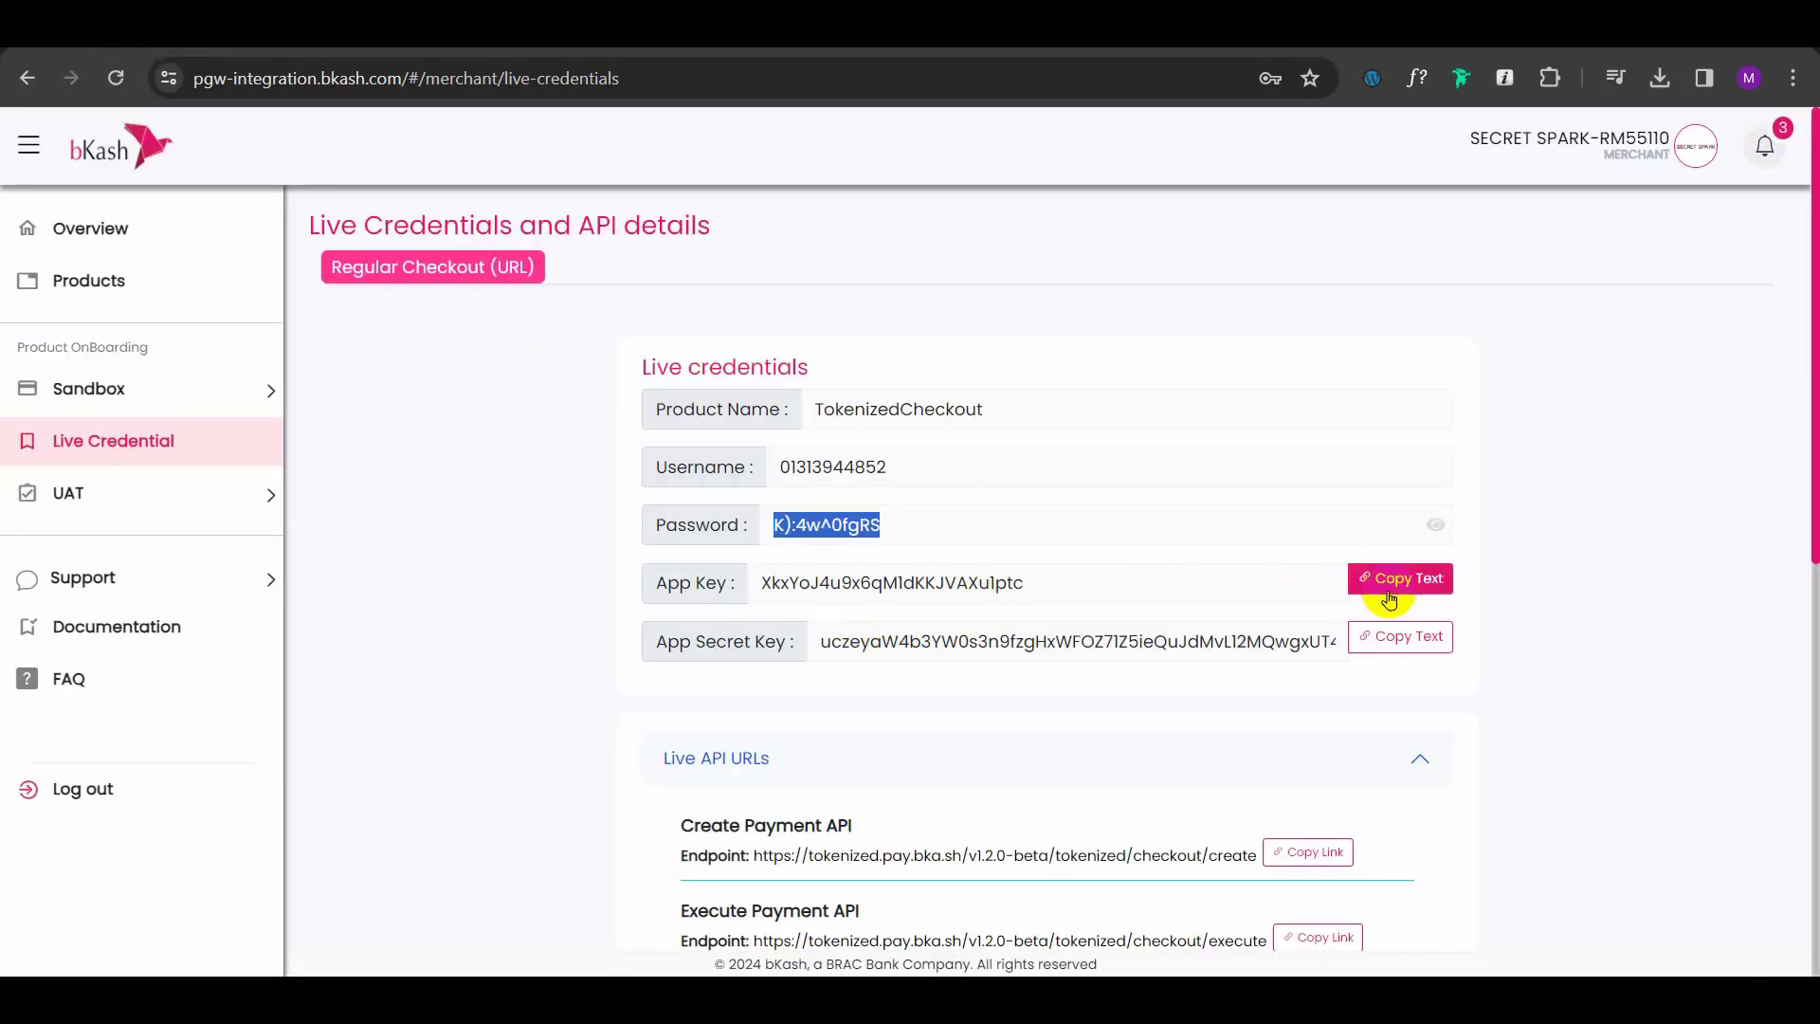
left_click(1360, 582)
key("ctrl+shift+Tab")
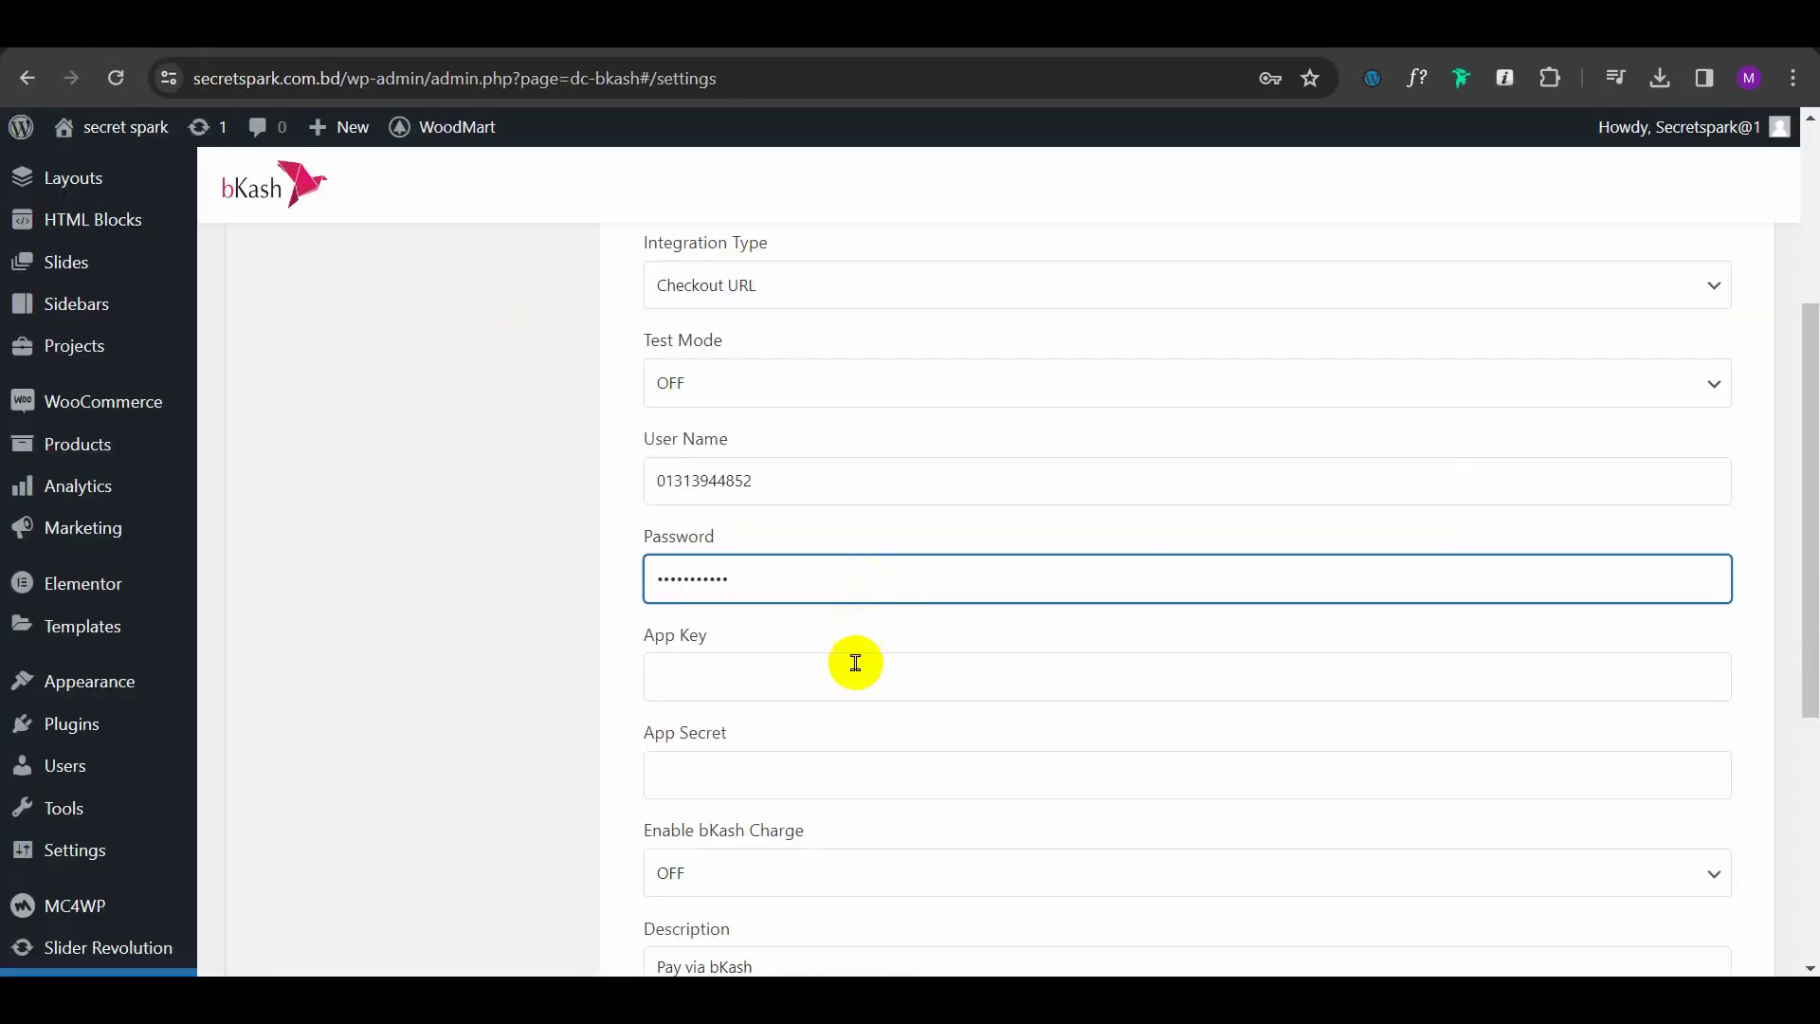
left_click(853, 663)
key("ctrl+v")
key("ctrl+Tab")
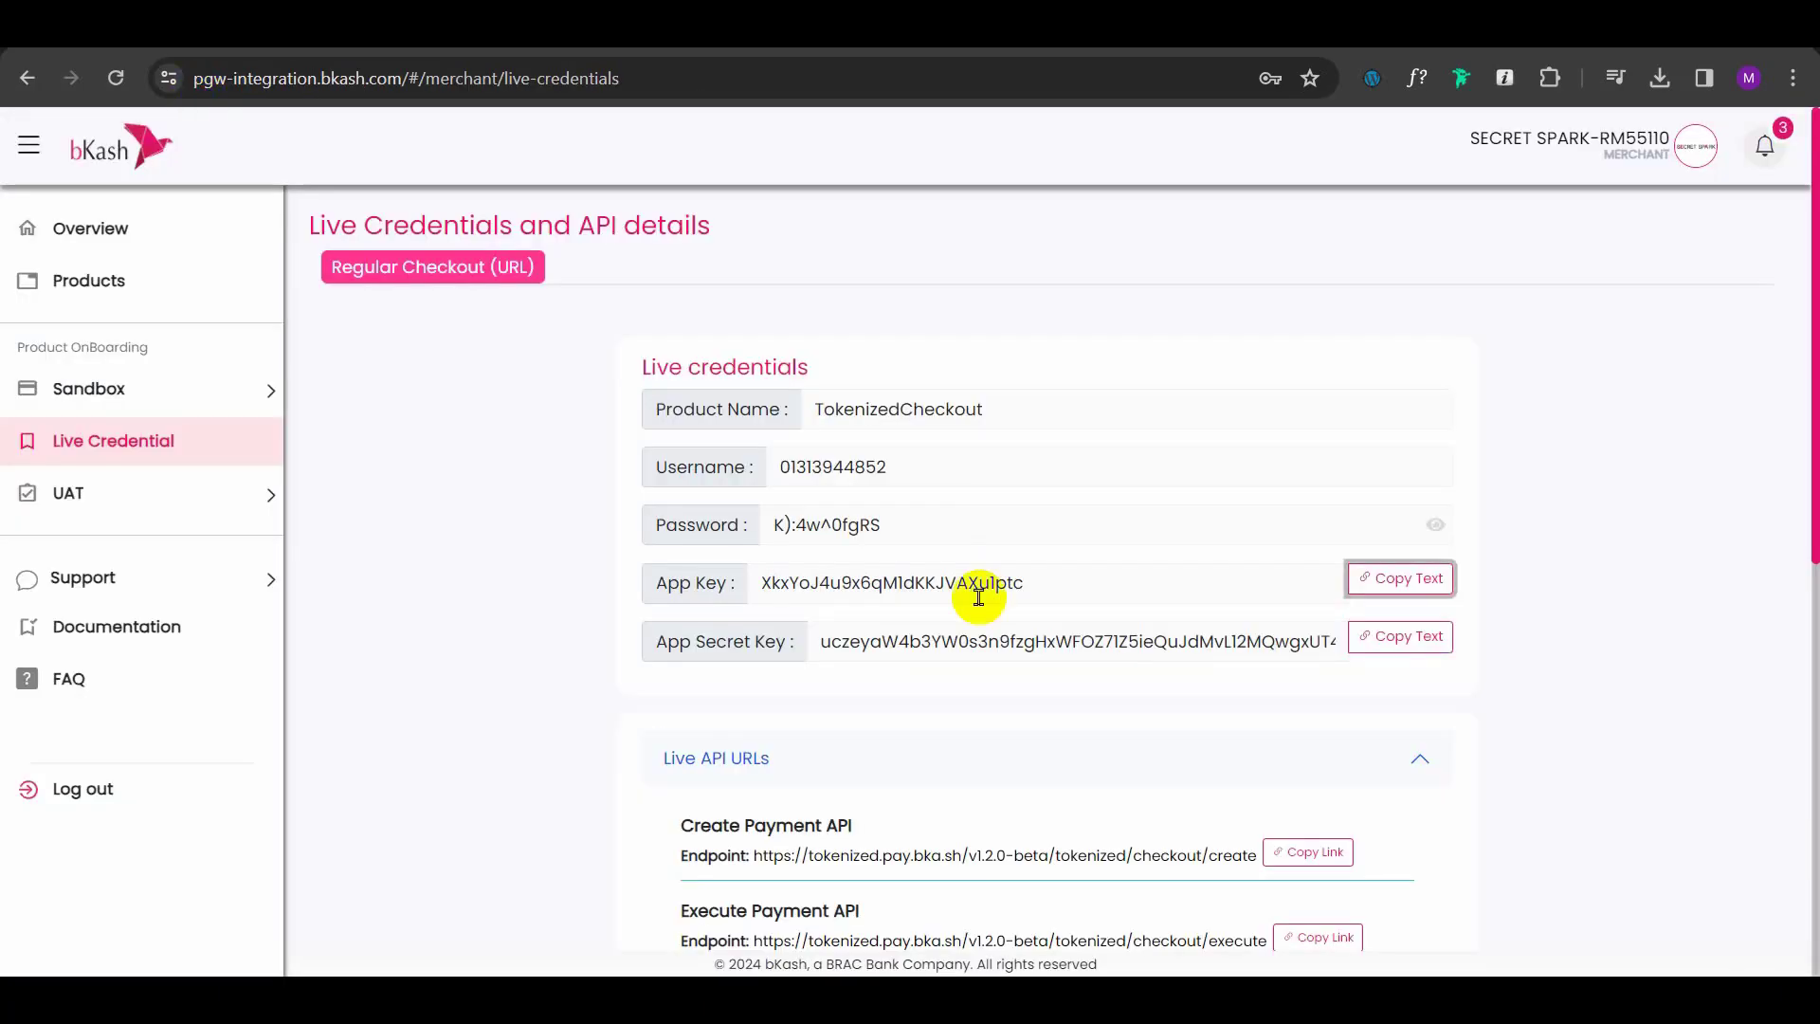
left_click(1428, 636)
key("ctrl+shift+Tab")
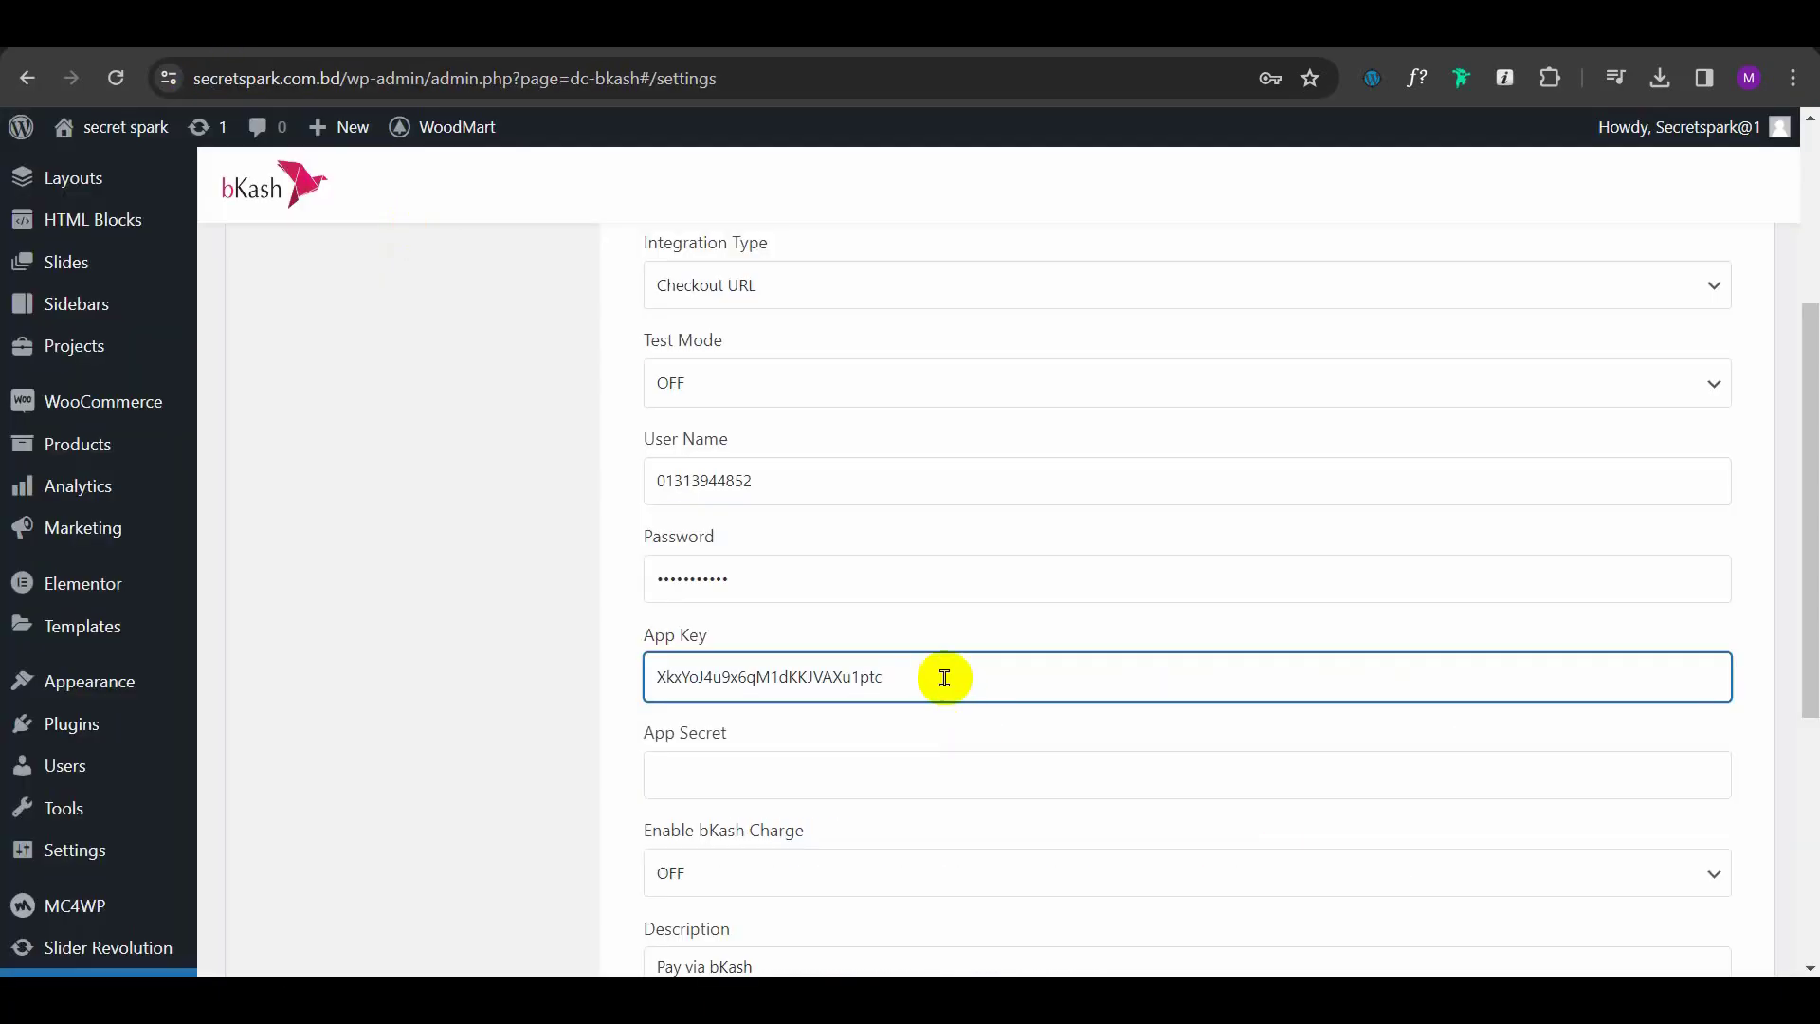
left_click(906, 774)
key("ctrl+v")
Review the Test Mode and Integration Type dropdowns, keeping Checkout URL integration.
scroll(531, 758, "down", 5)
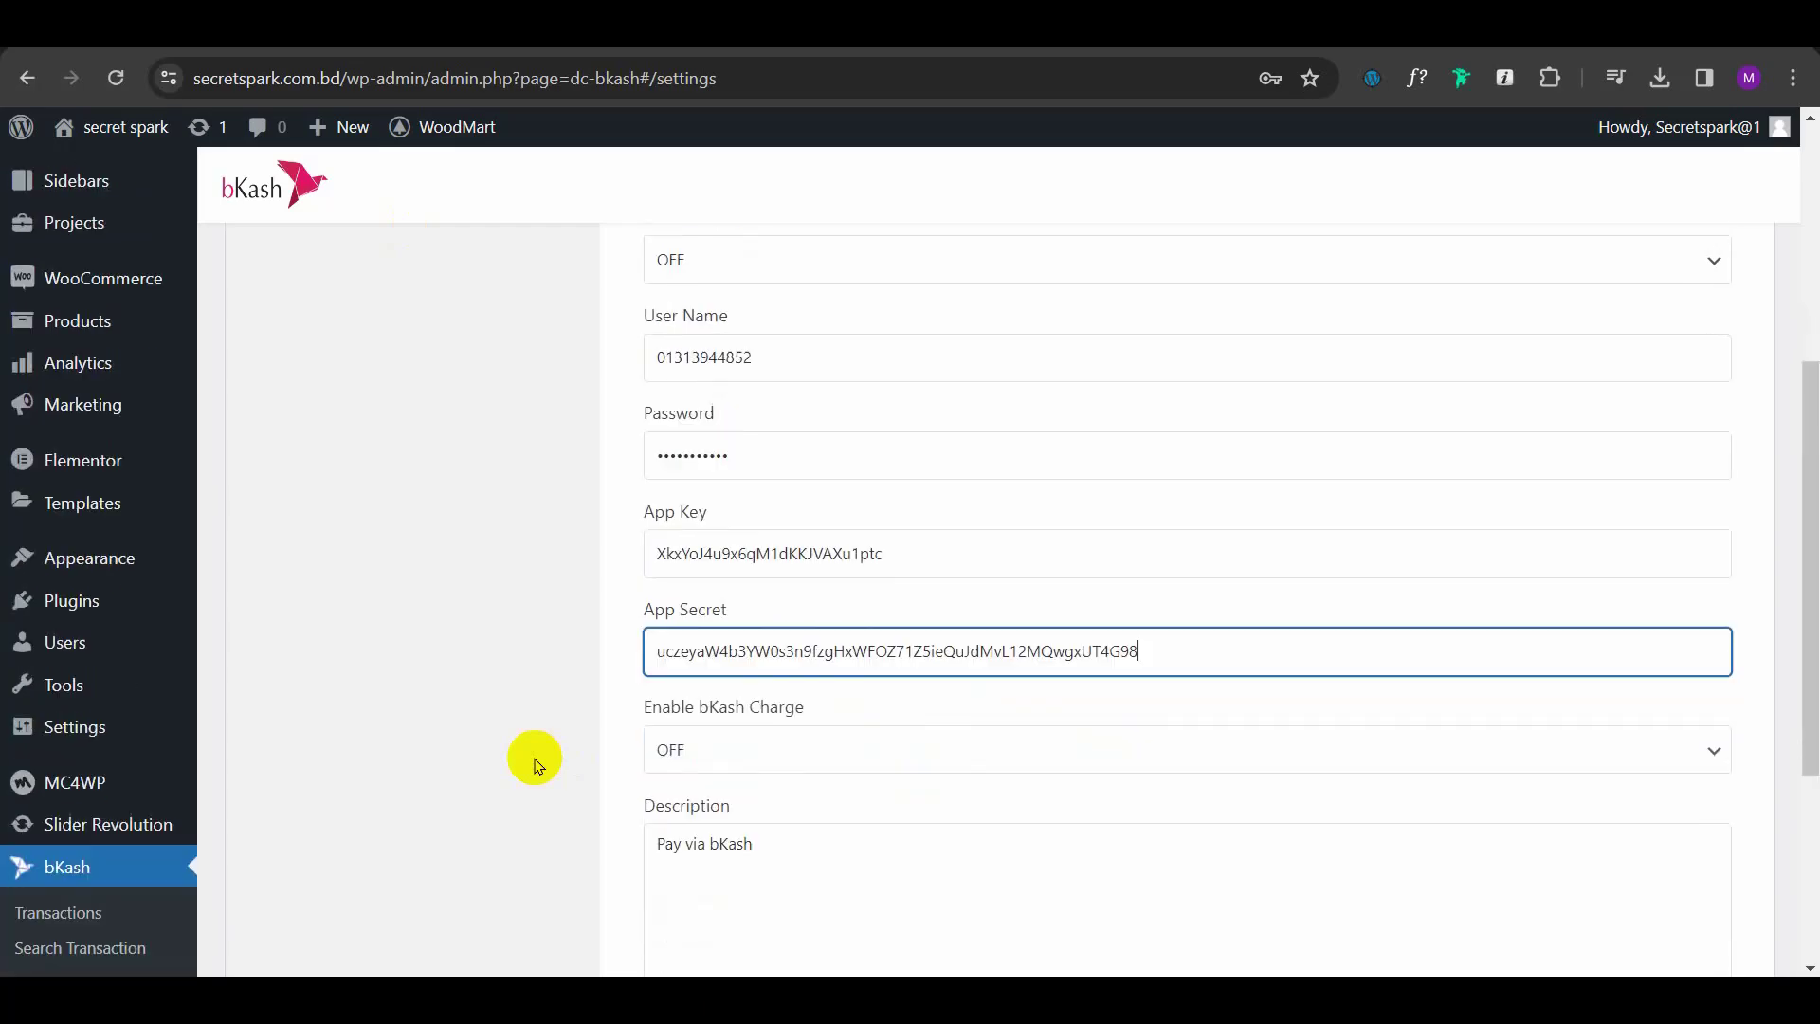
left_click(745, 801)
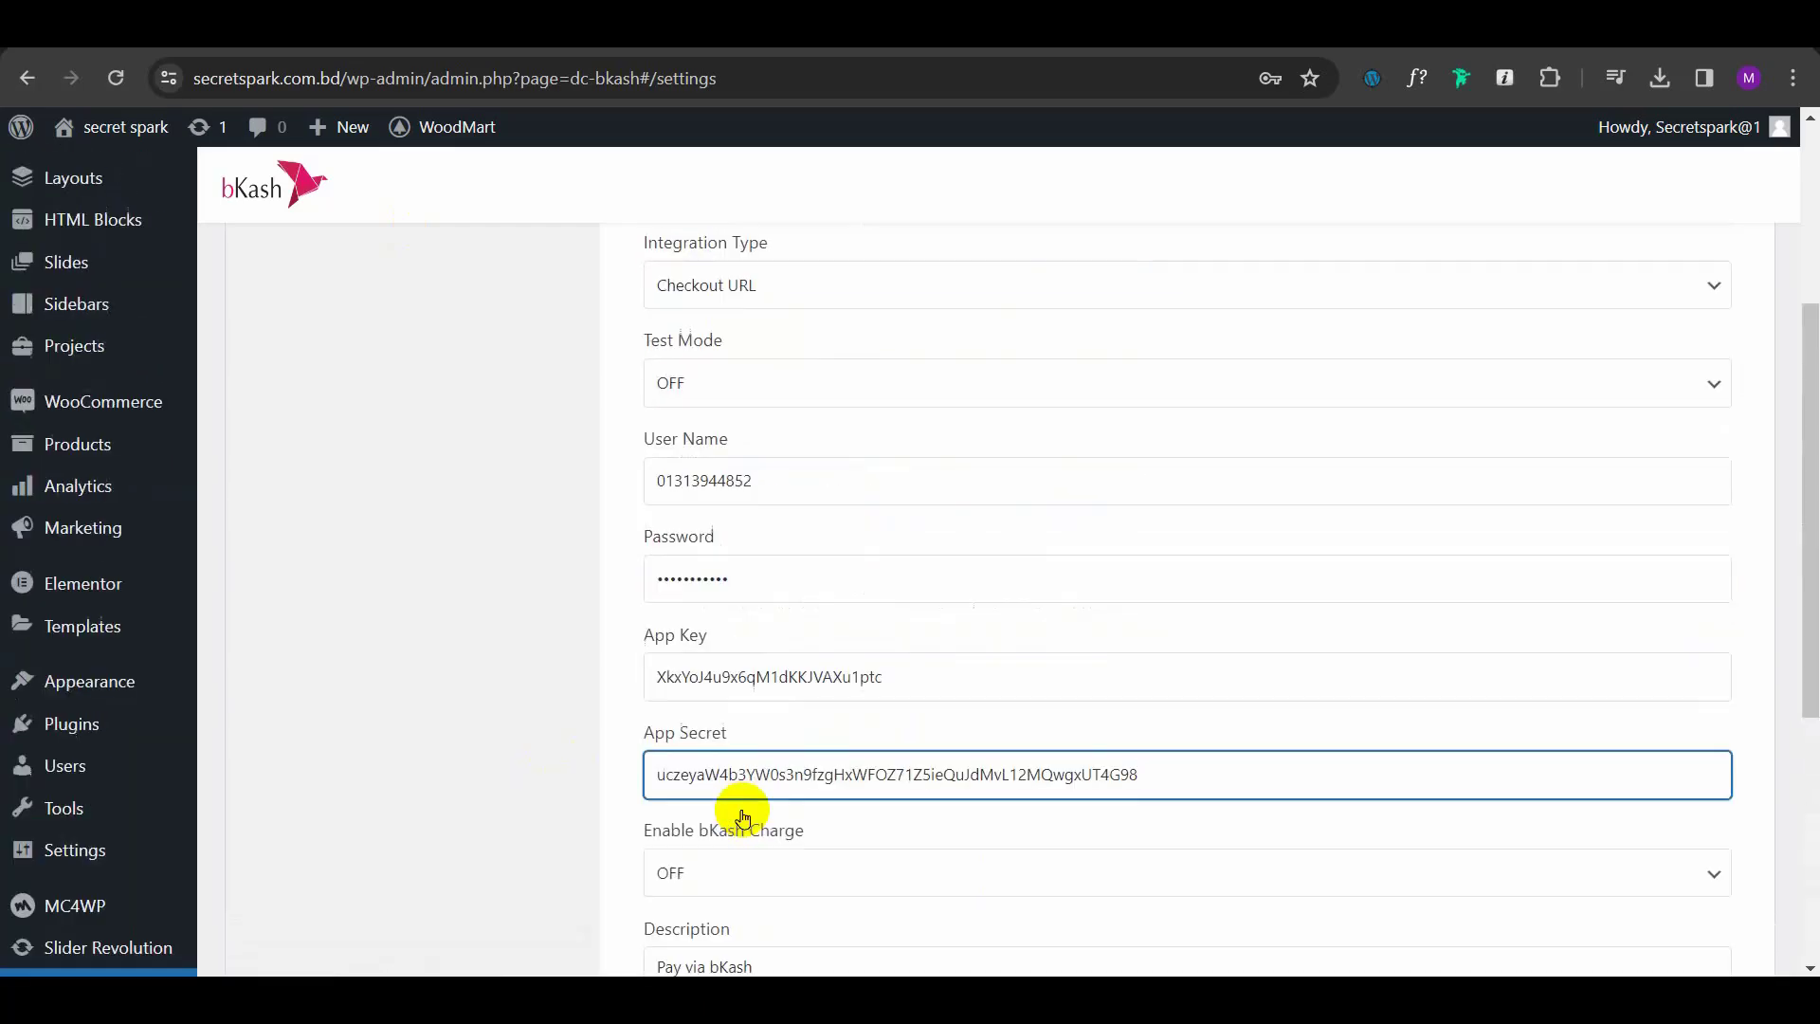
left_click(745, 628)
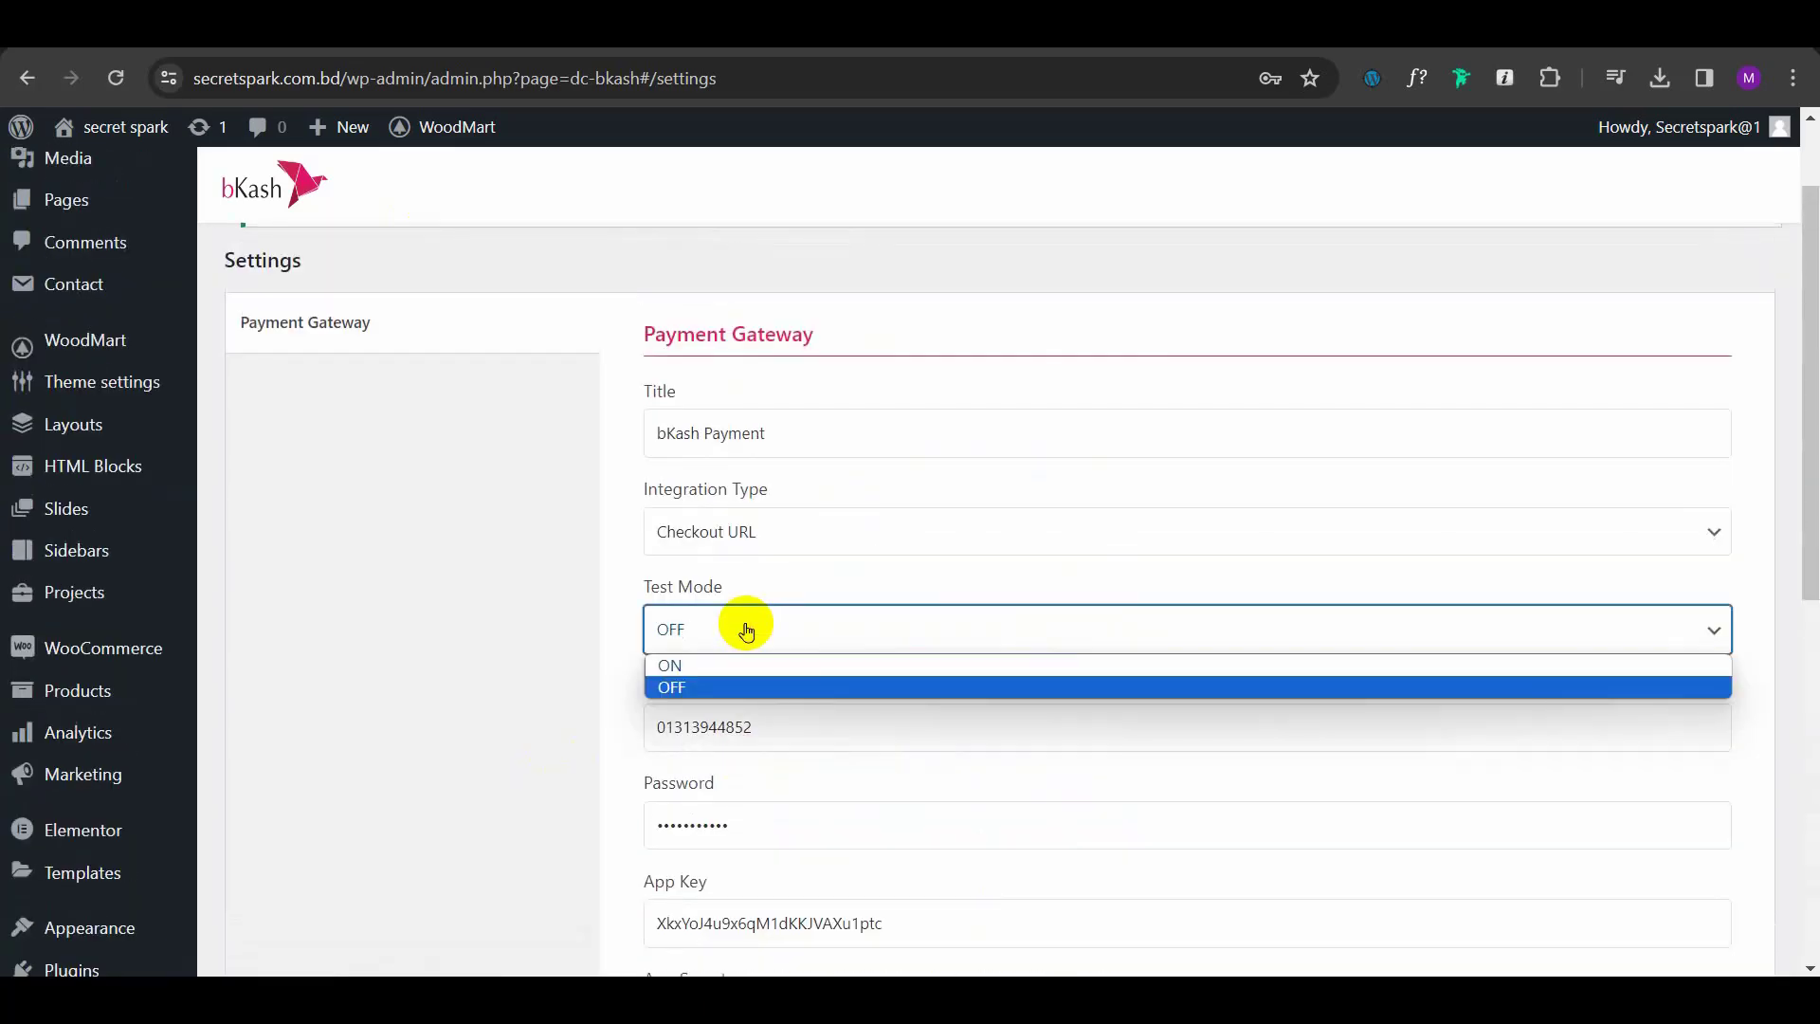
left_click(743, 529)
left_click(811, 536)
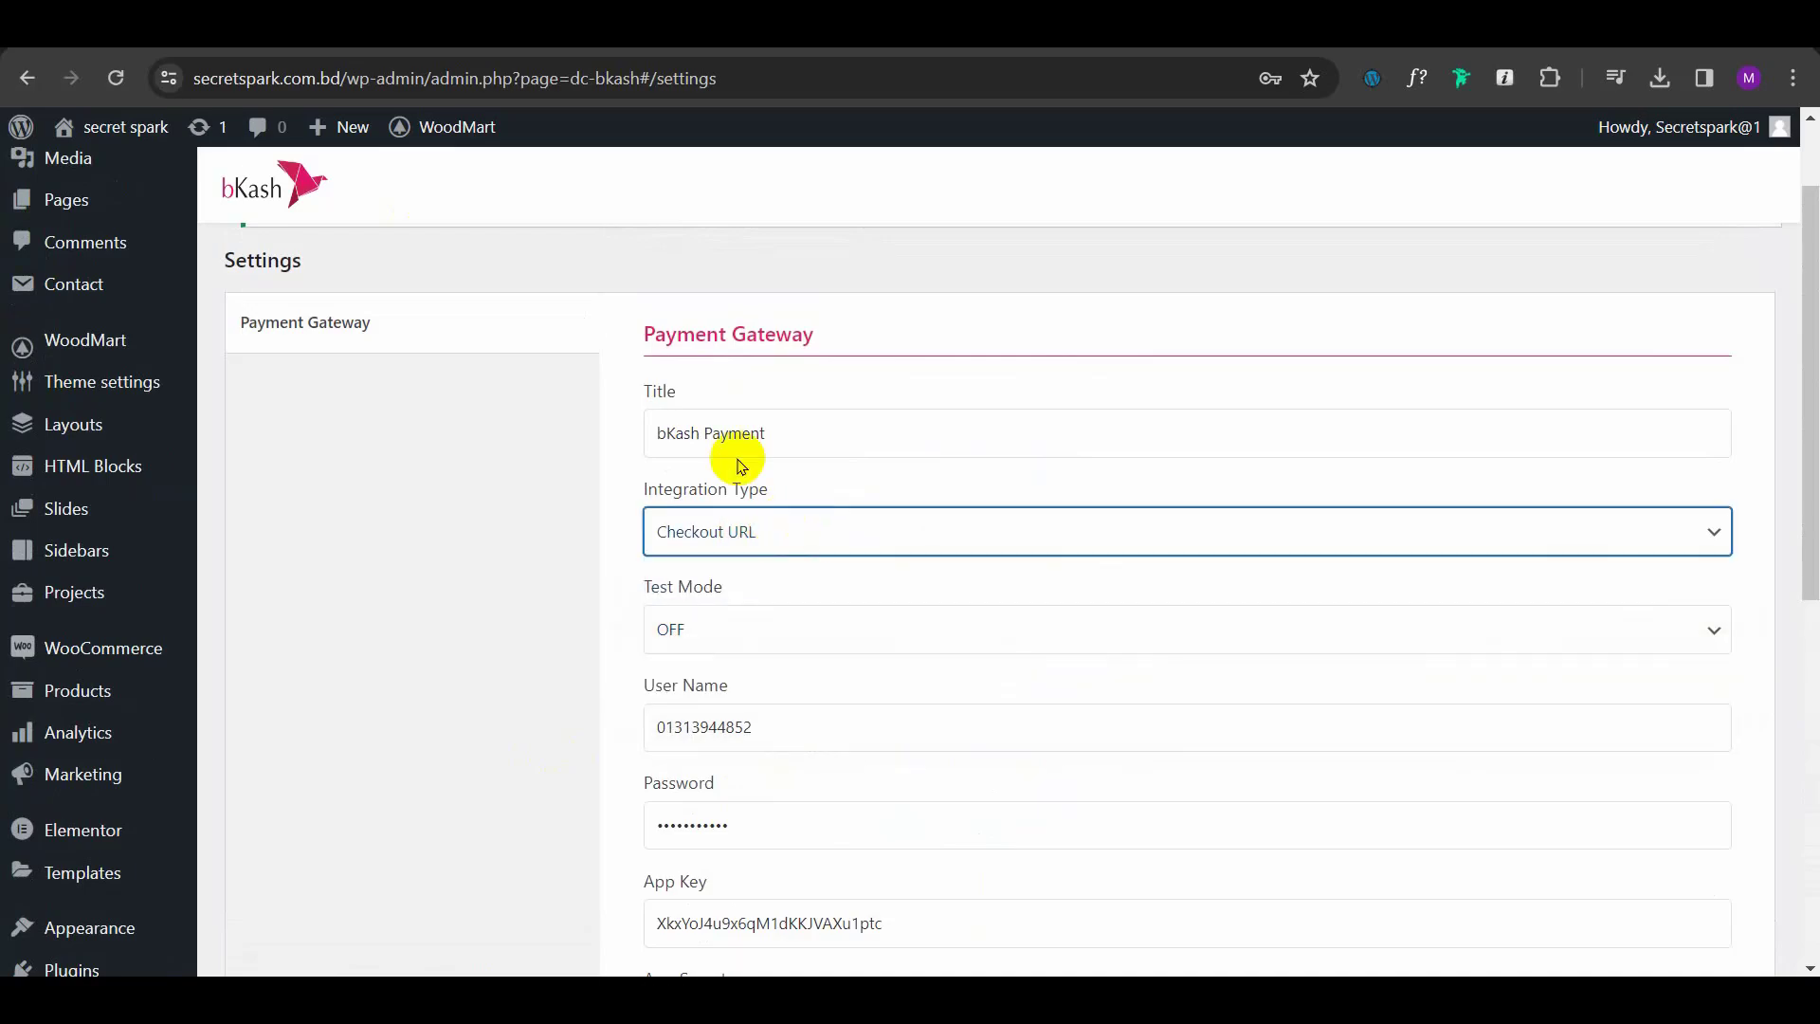
left_click(751, 439)
scroll(682, 758, "down", 4)
scroll(674, 799, "down", 4)
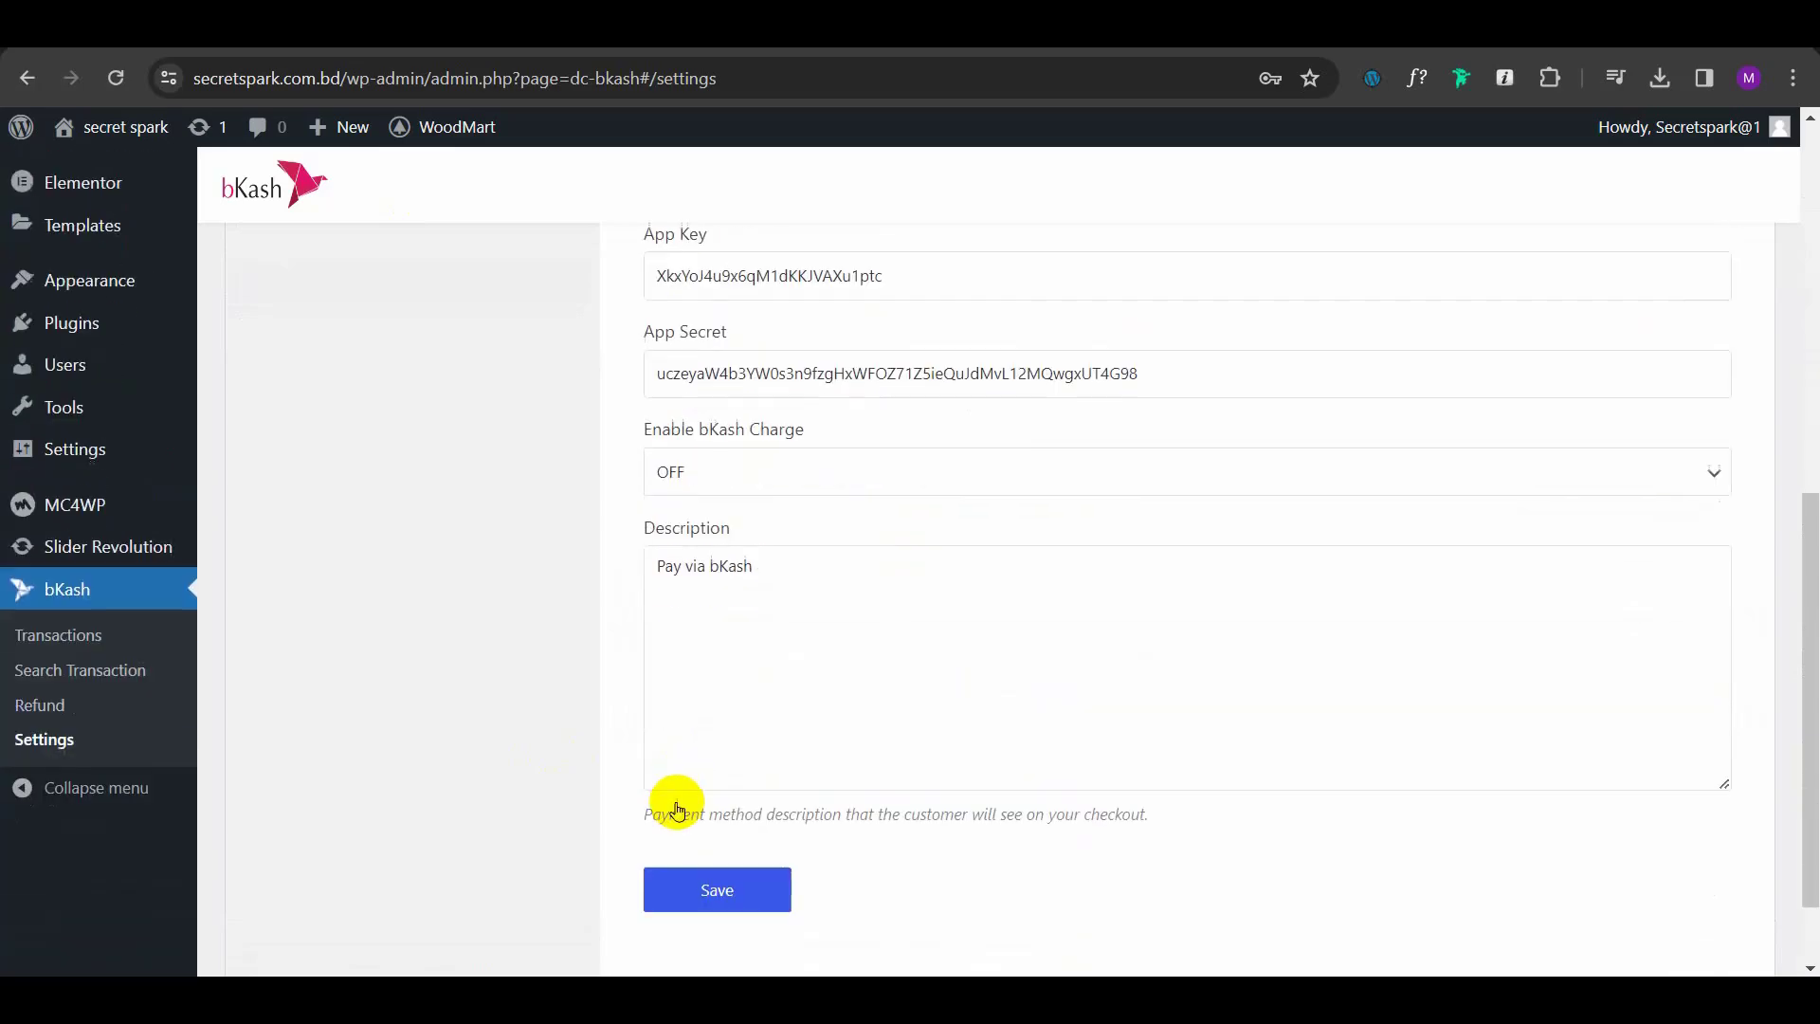
Save the gateway settings, allow the opt-in notice, and review the saved settings.
left_click(674, 792)
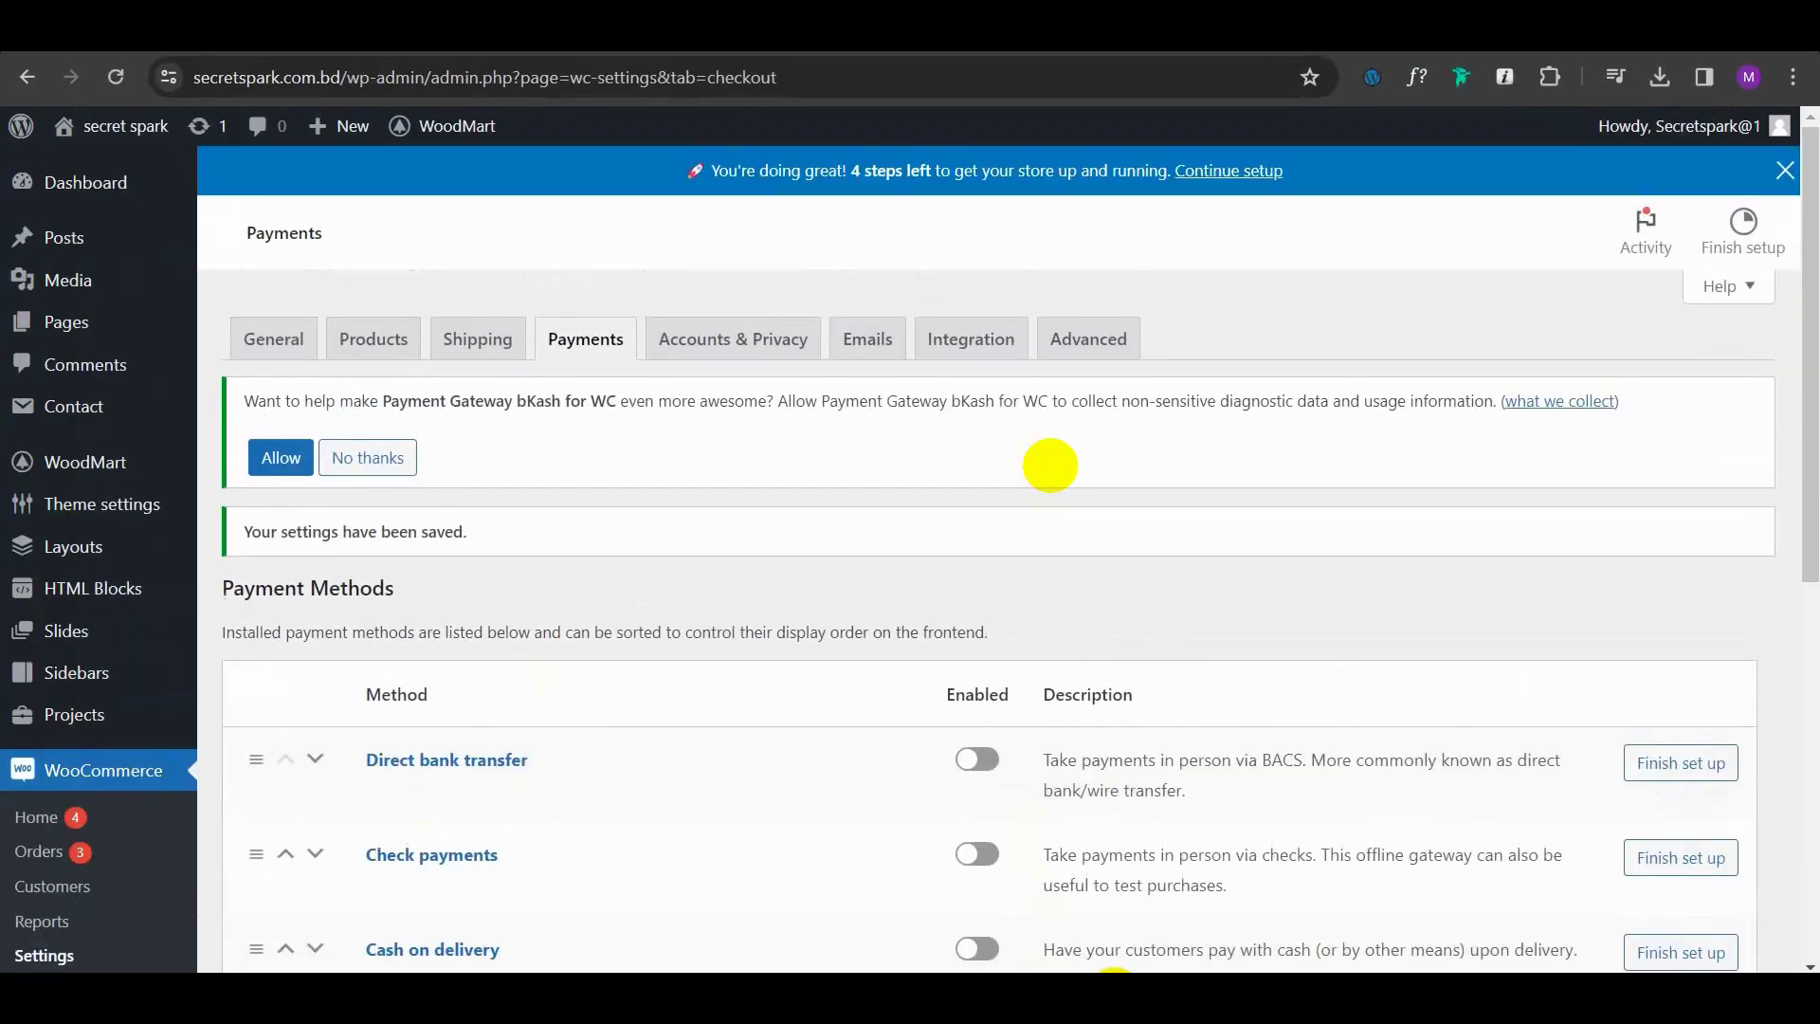
left_click(268, 464)
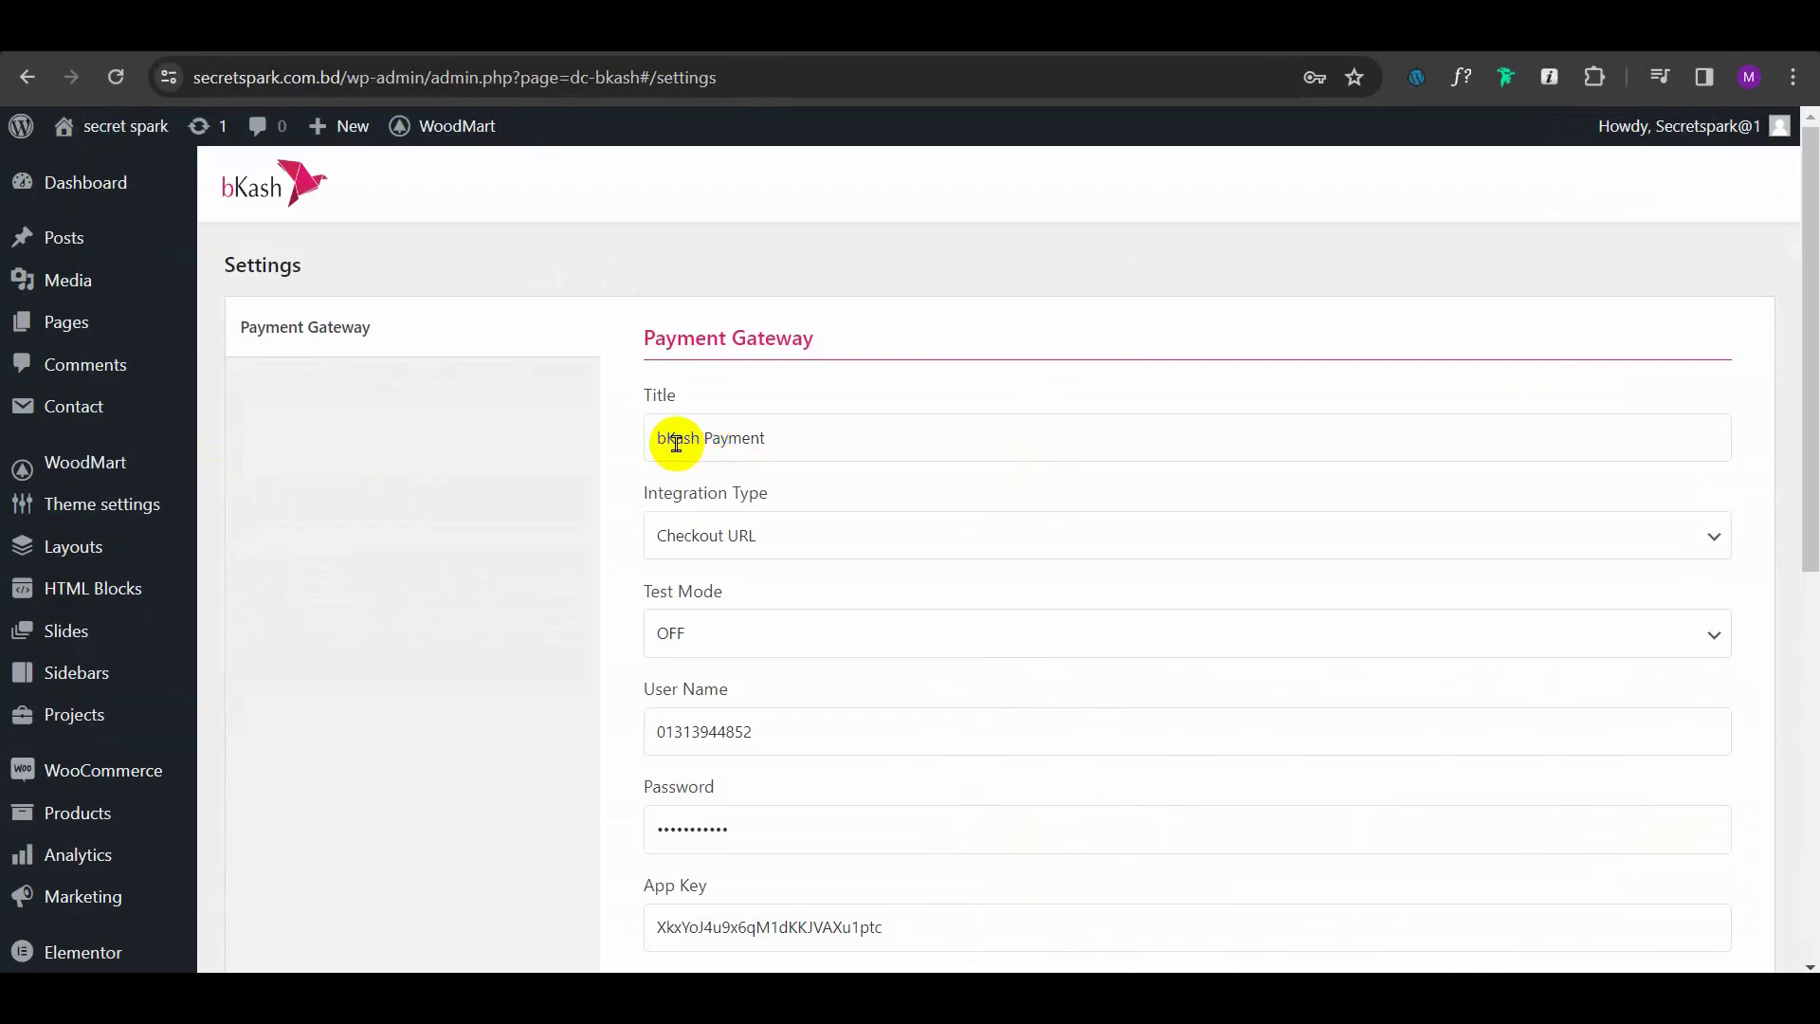
left_click_drag(792, 439, 540, 435)
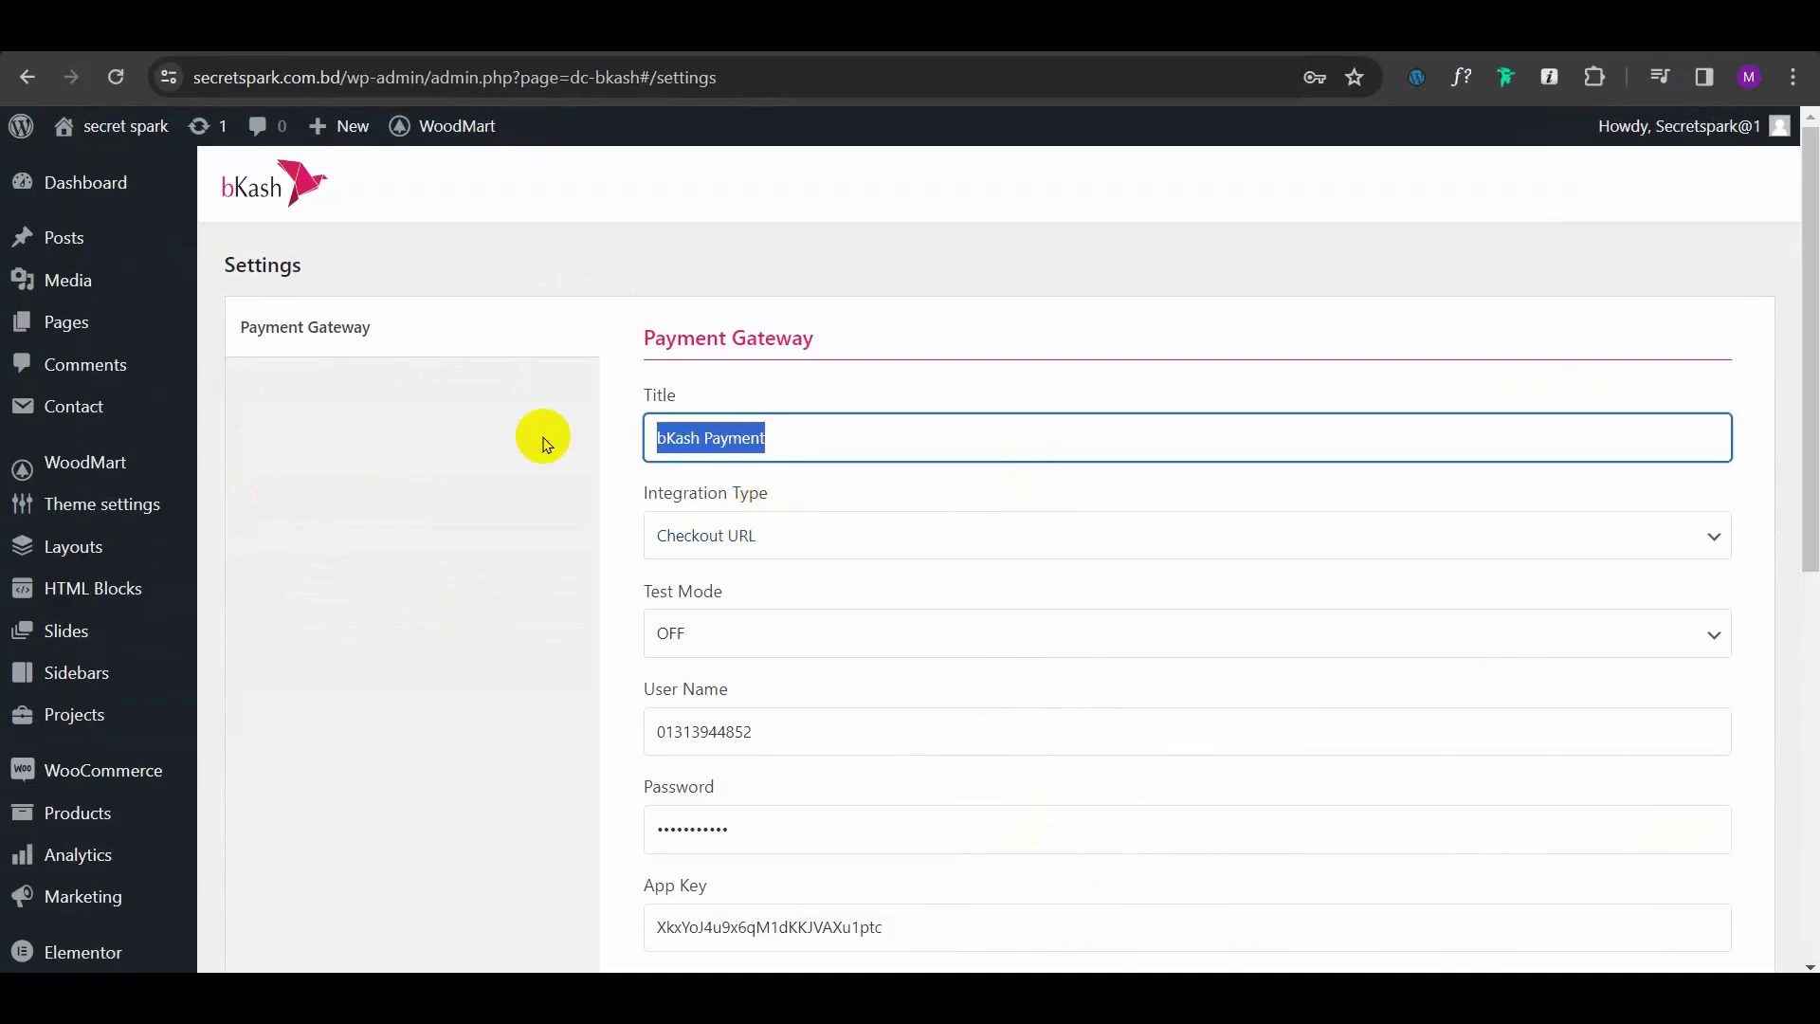
left_click(762, 538)
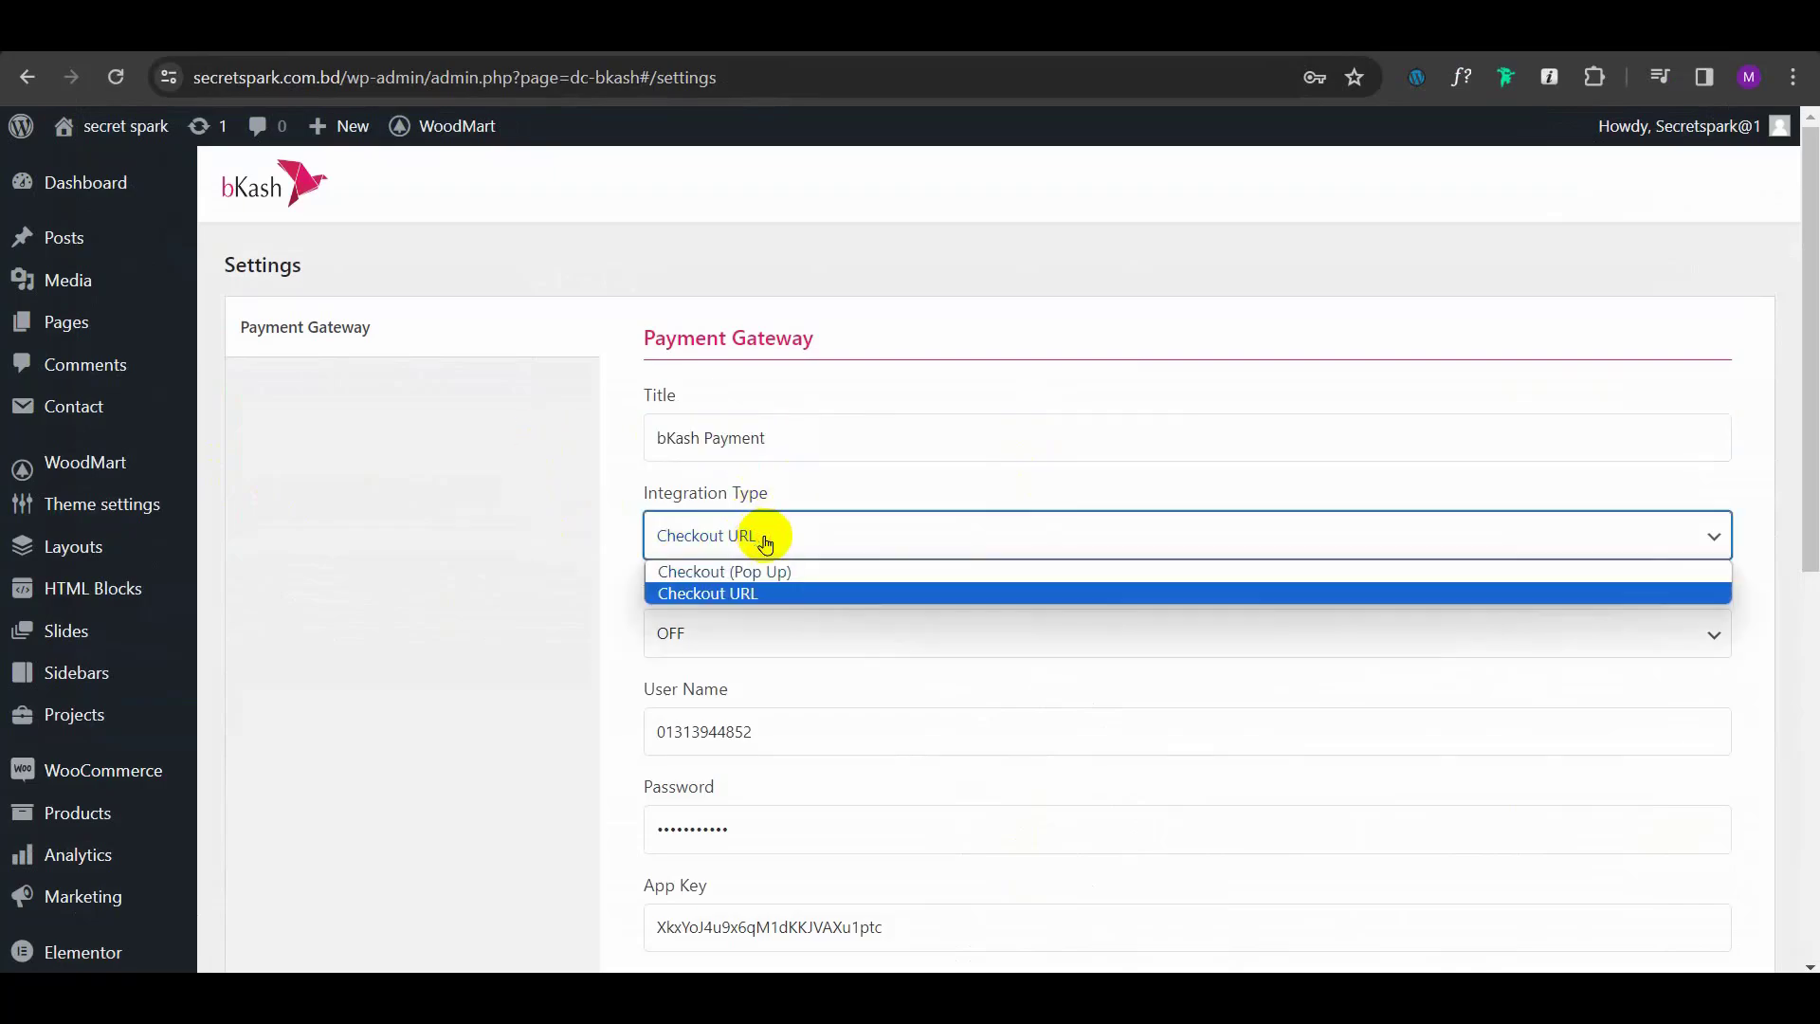
left_click(523, 578)
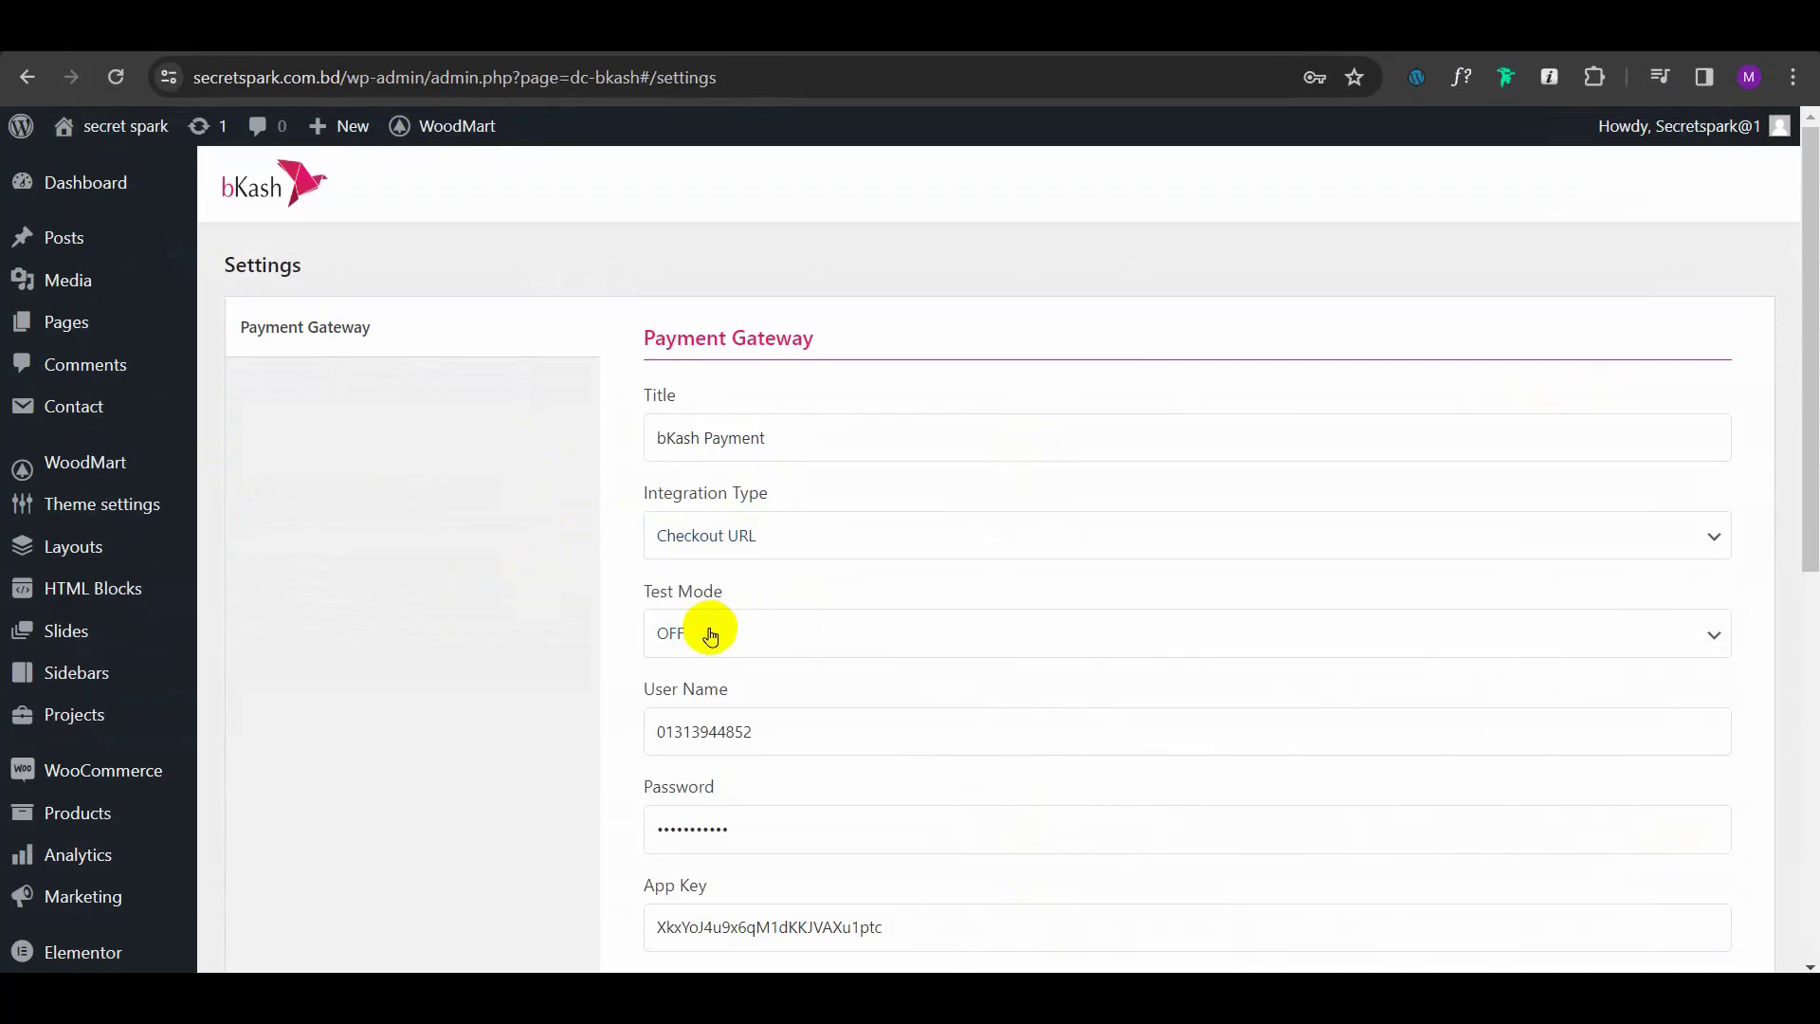
scroll(711, 635, "down", 1)
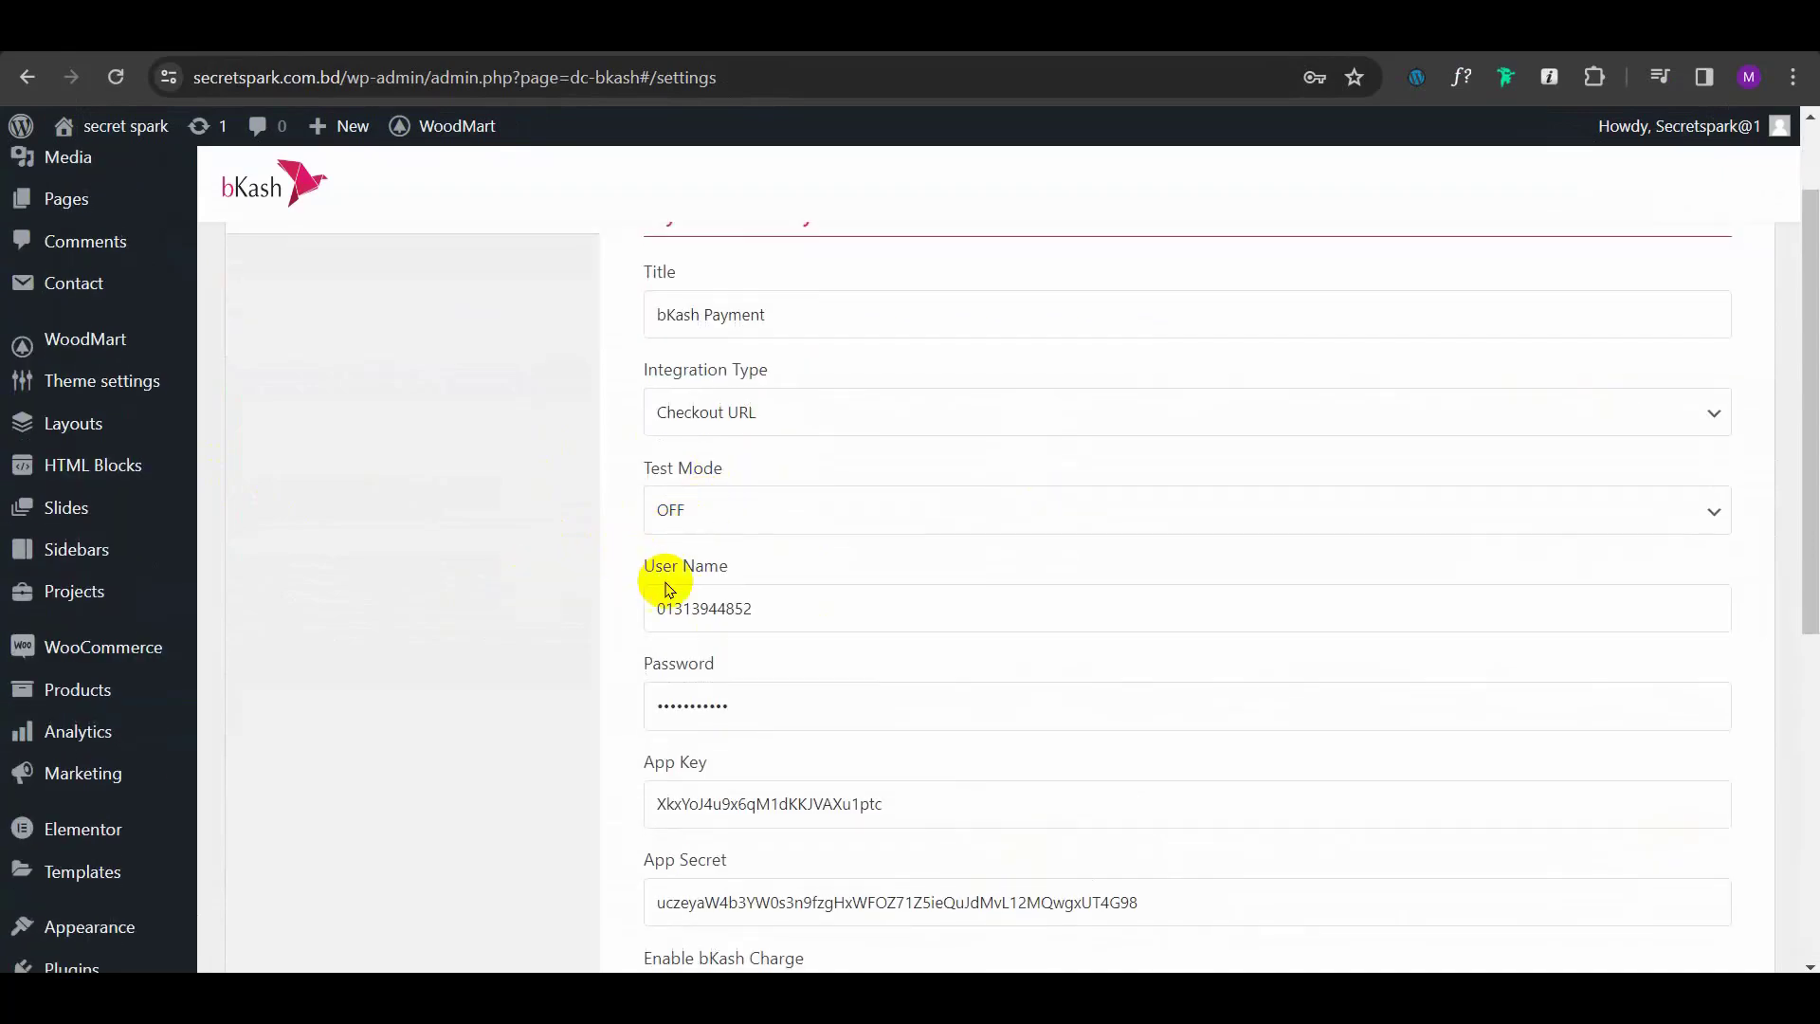
scroll(699, 654, "down", 3)
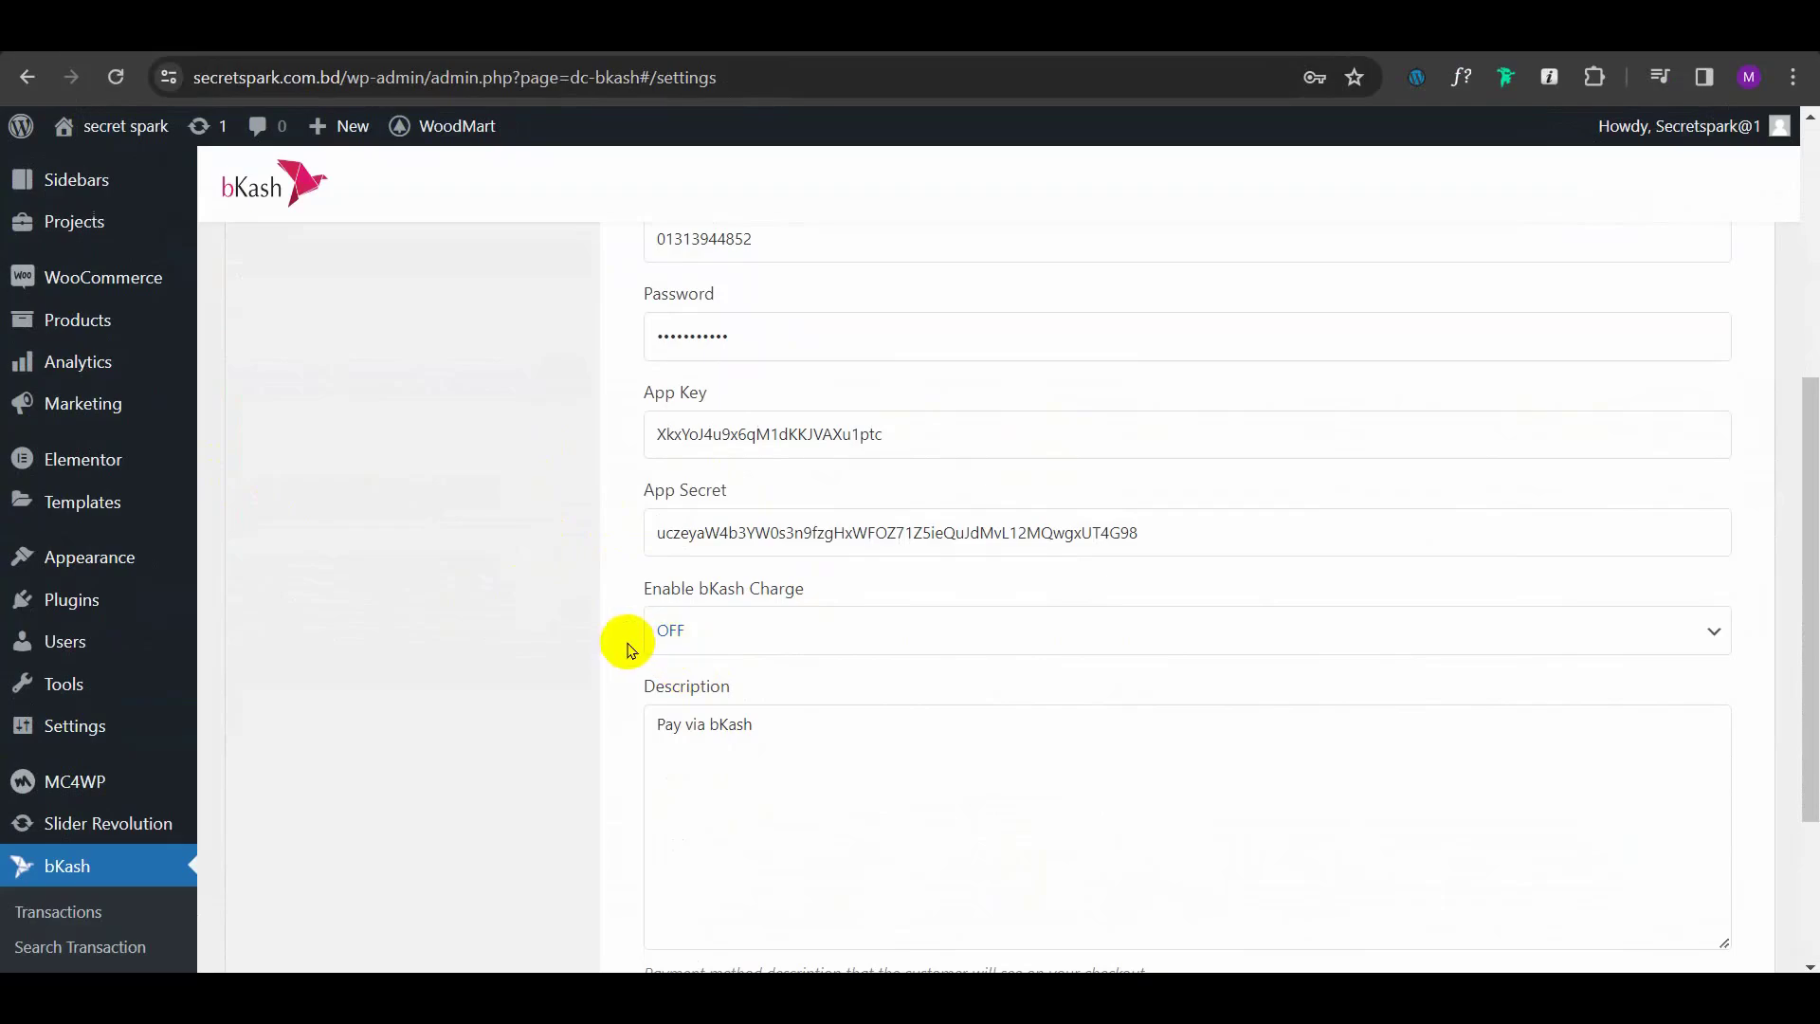
scroll(626, 645, "down", 1)
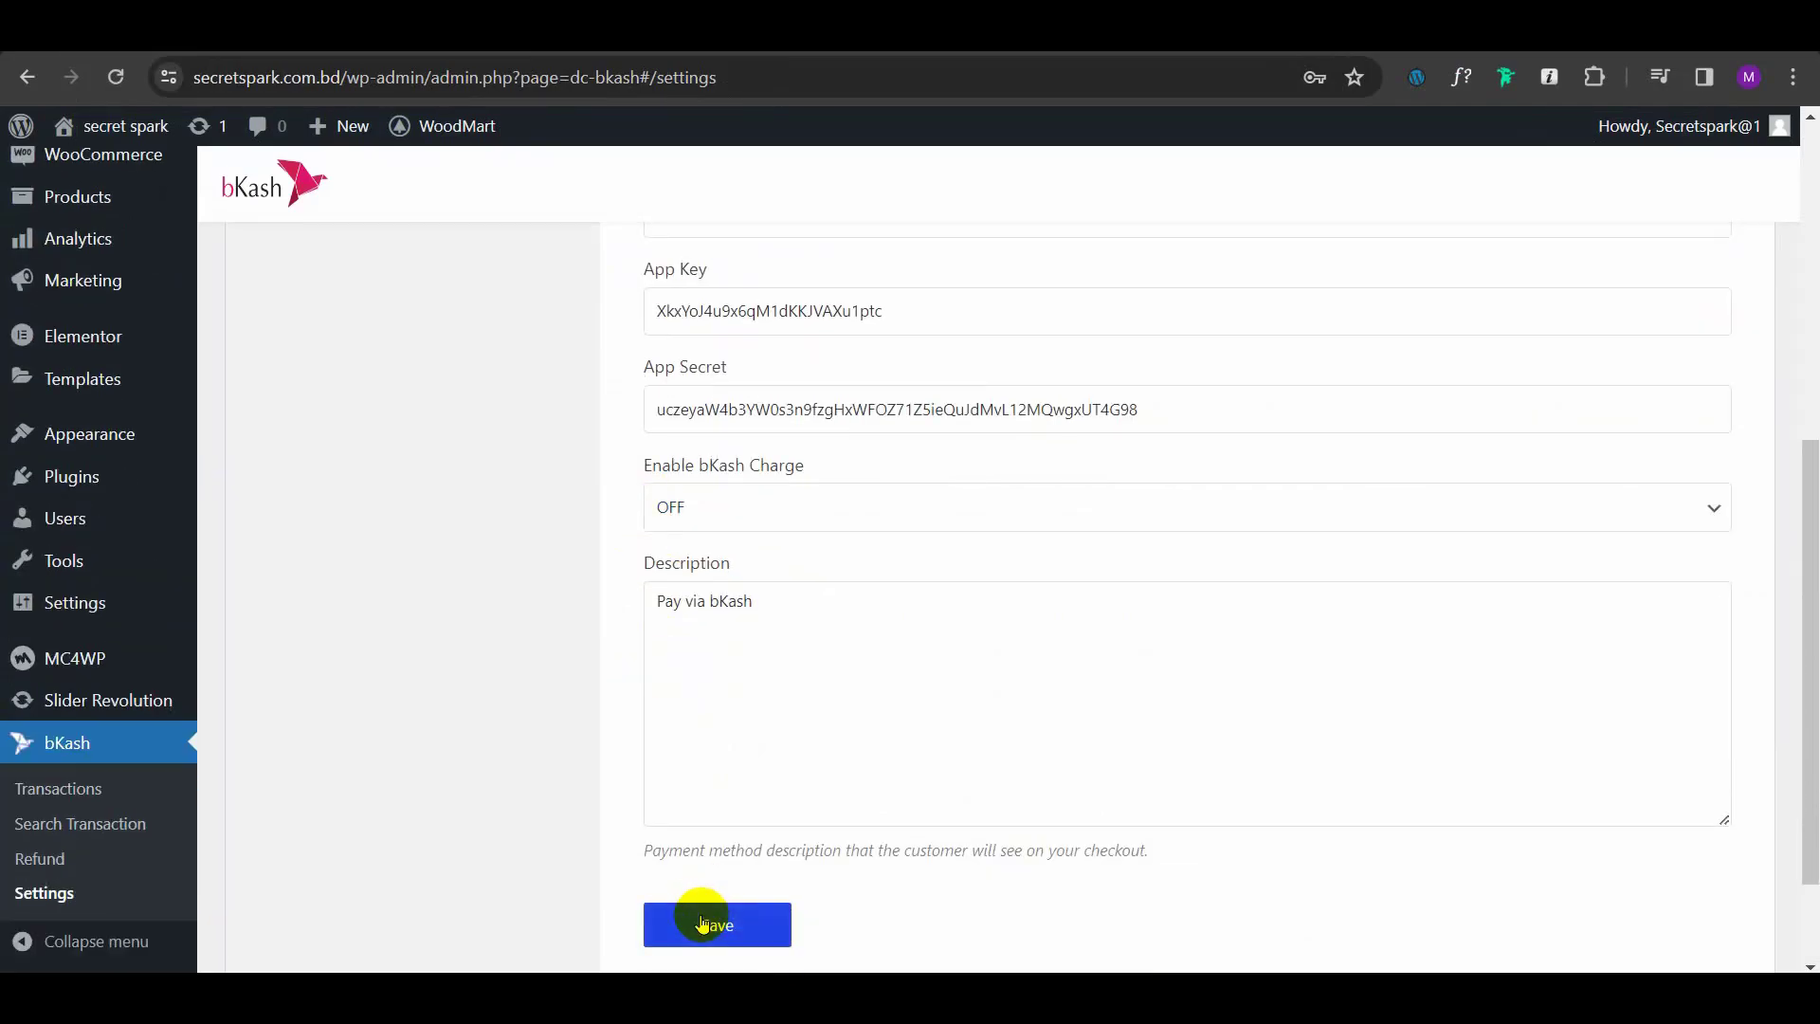
Try bKash Charge ON with Percentage type, set it back OFF, and save.
left_click(693, 505)
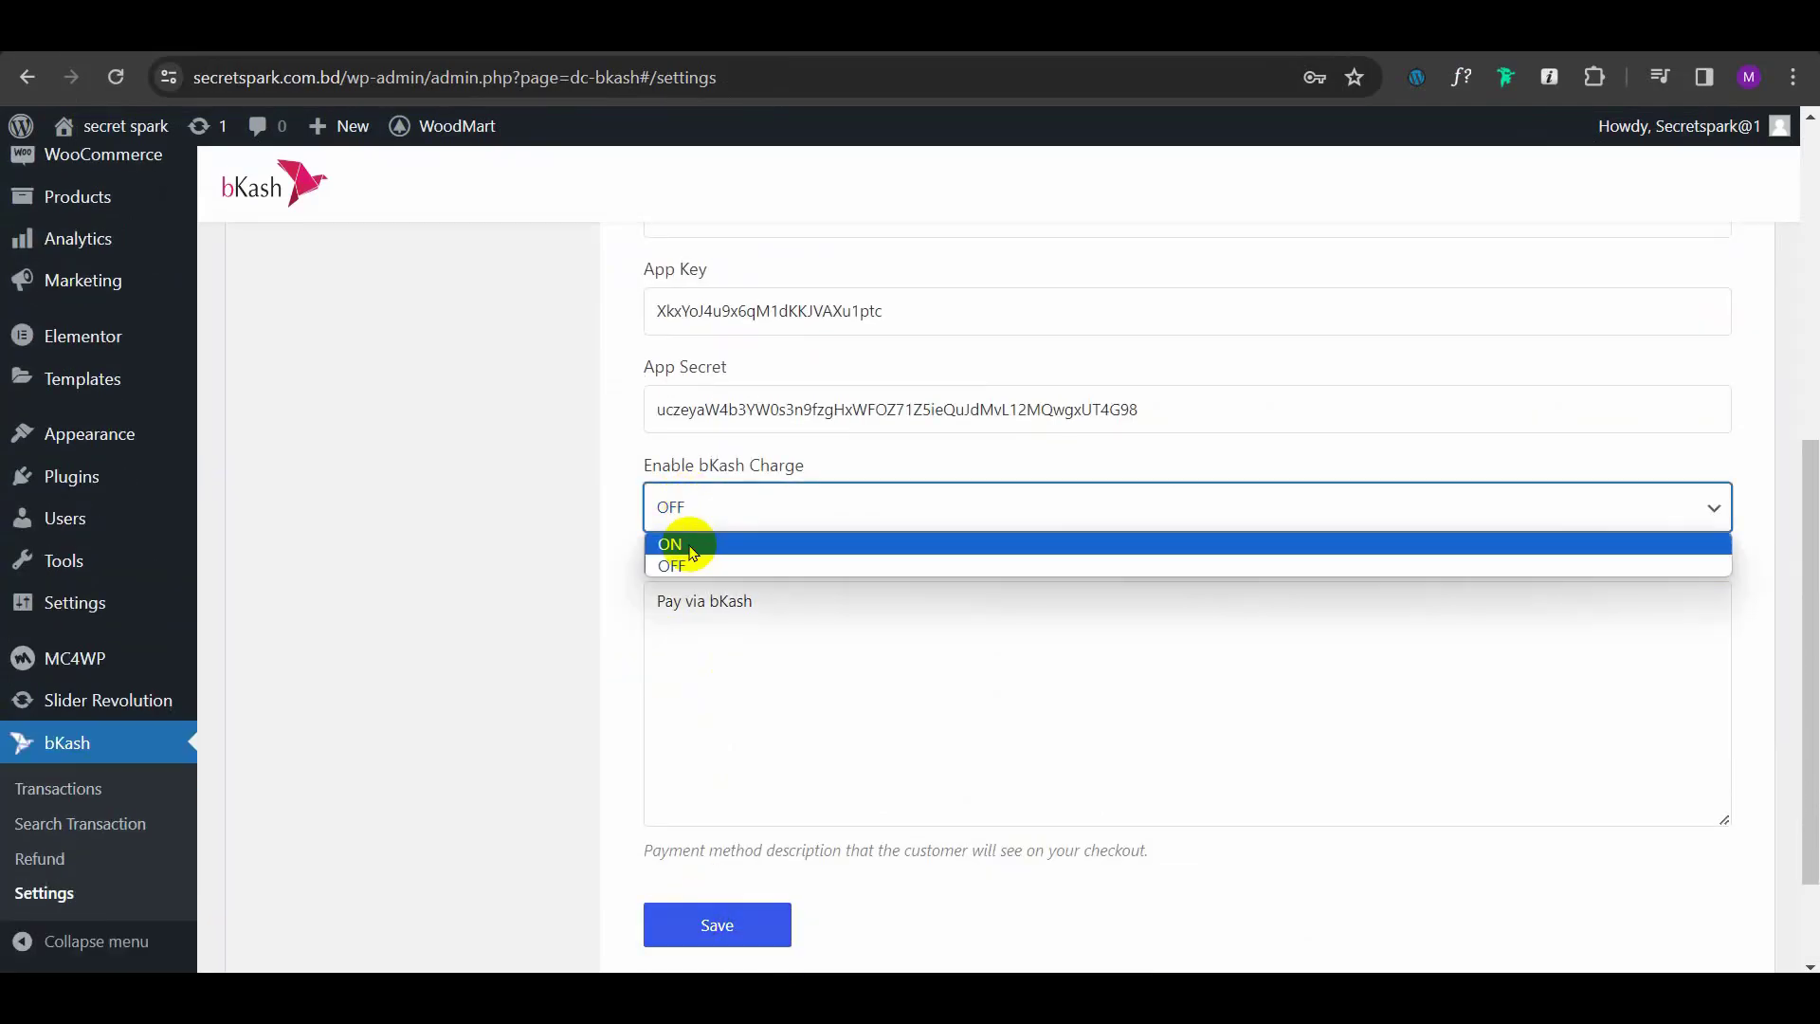
left_click(690, 540)
left_click(700, 608)
left_click(699, 607)
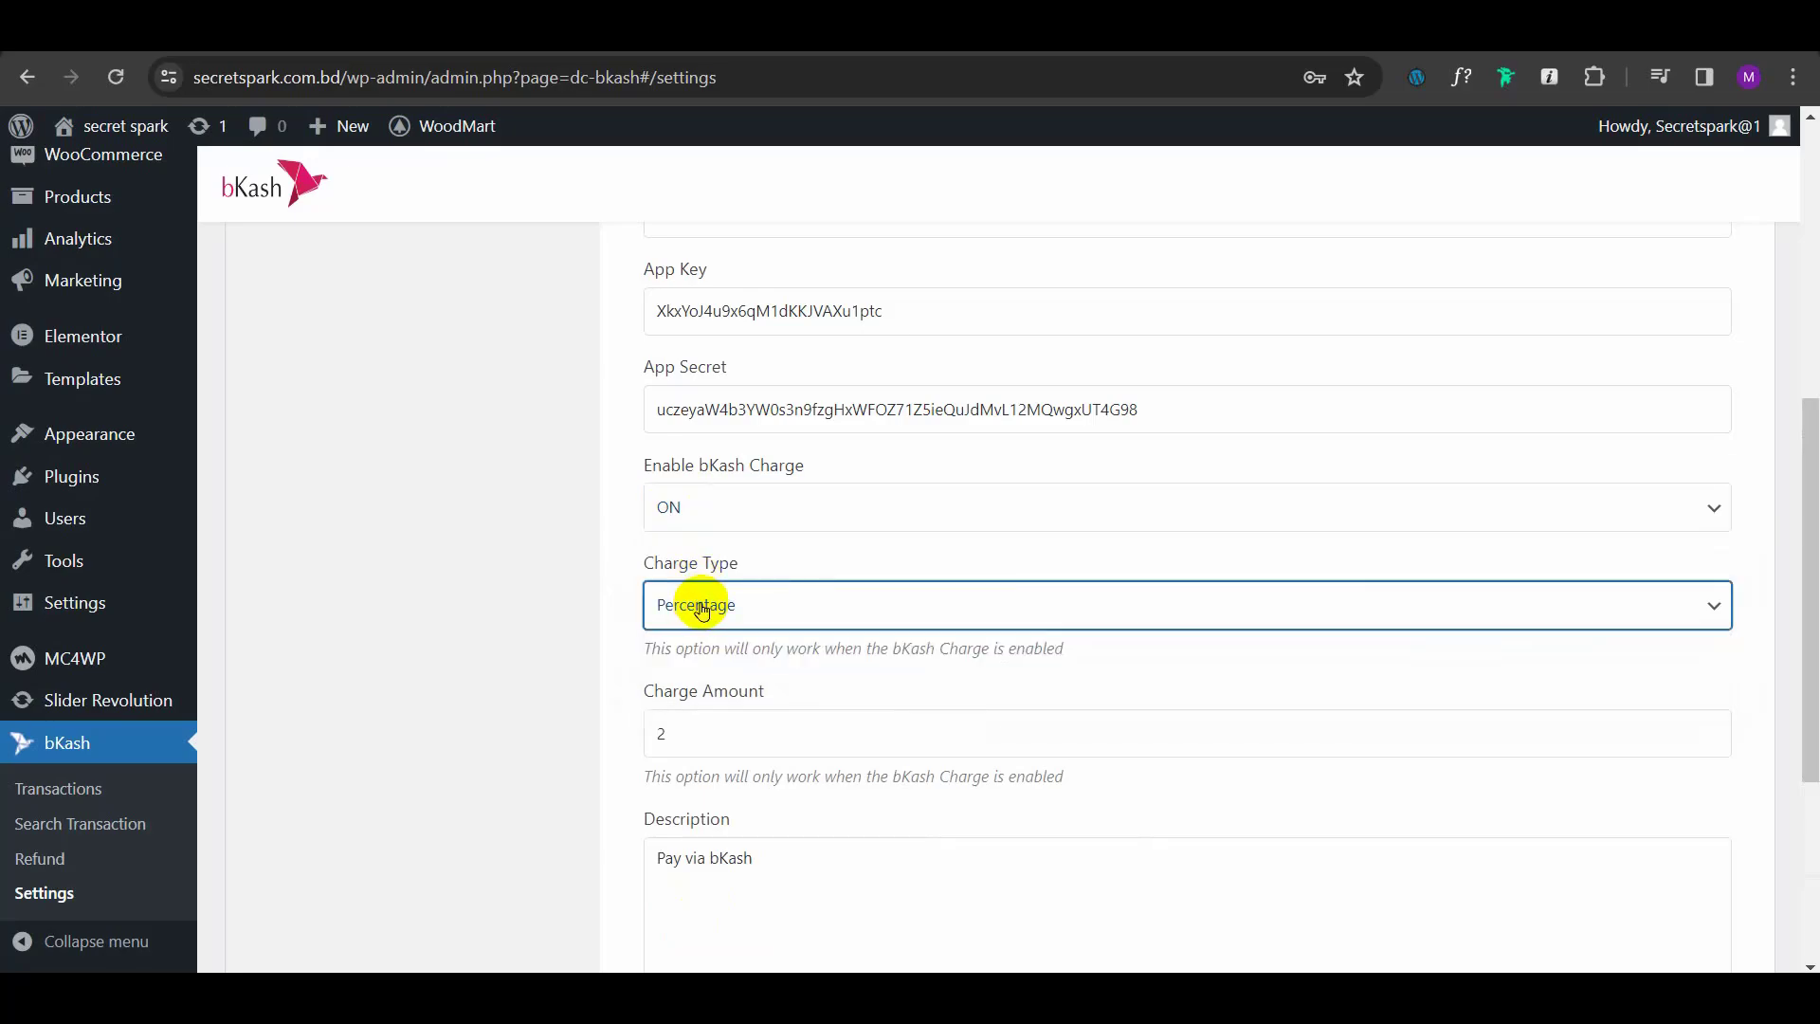
left_click(620, 776)
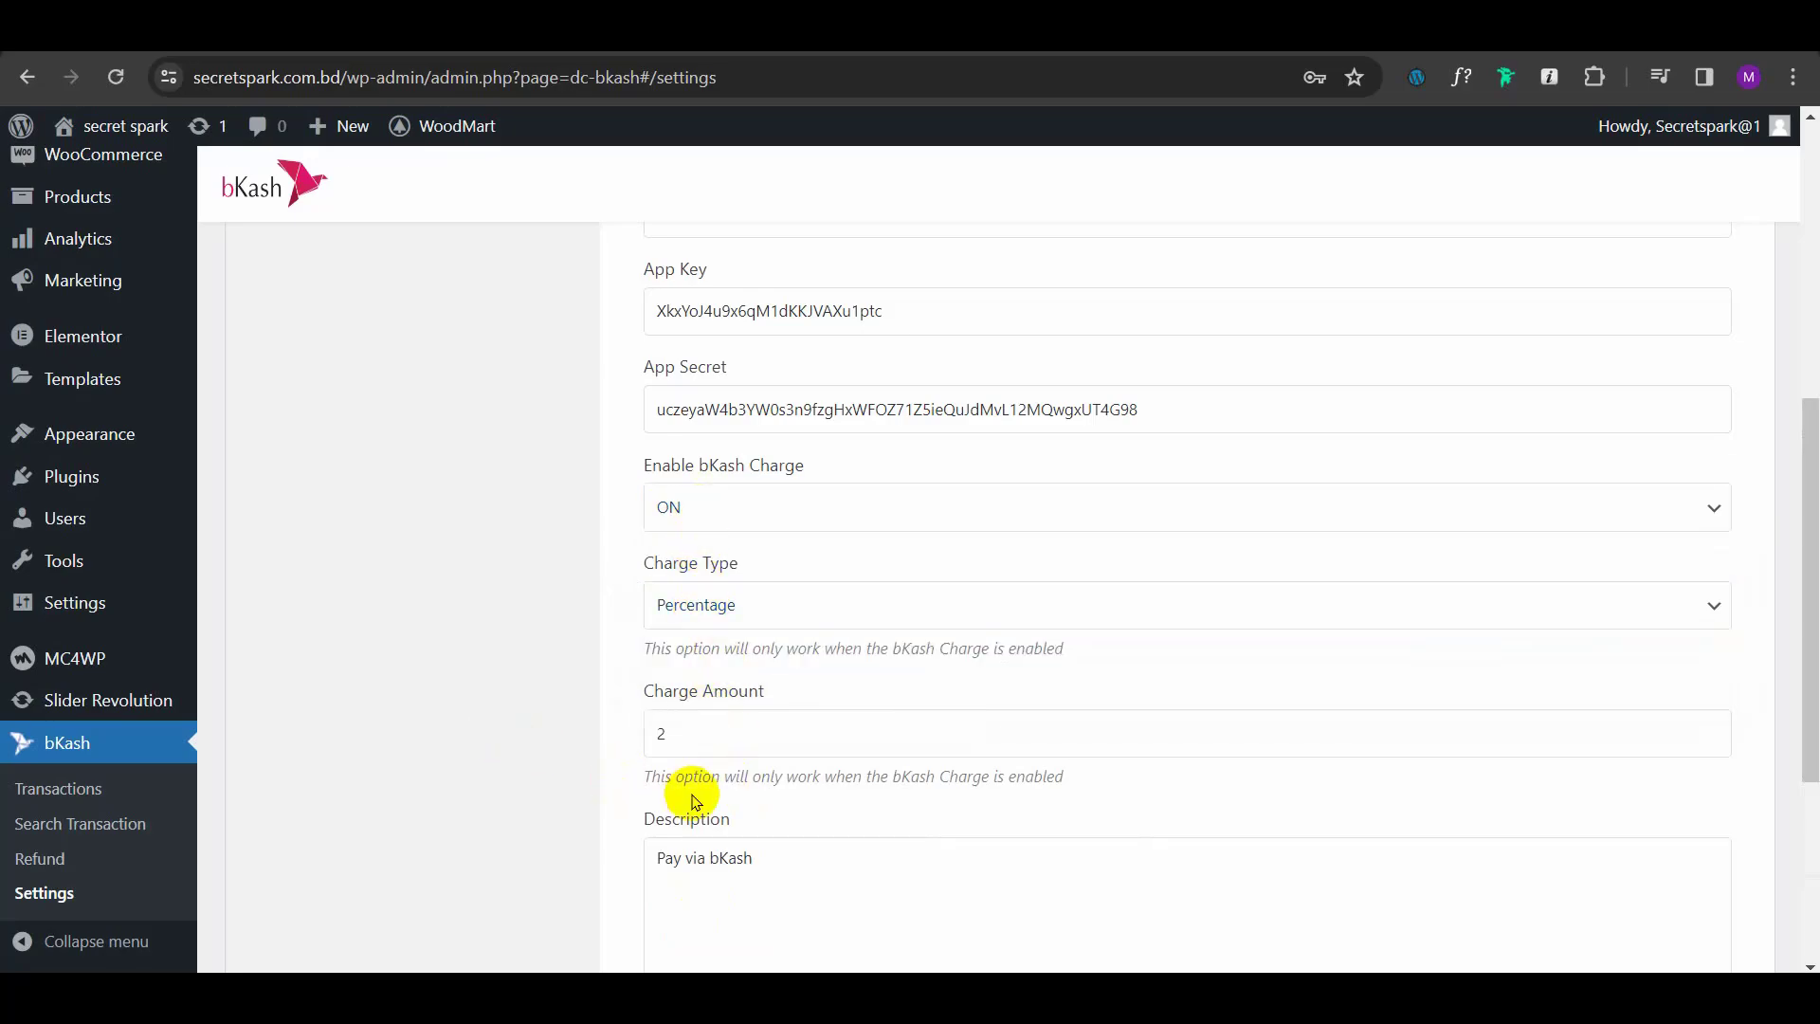
scroll(711, 720, "down", 2)
scroll(702, 592, "up", 2)
left_click(702, 506)
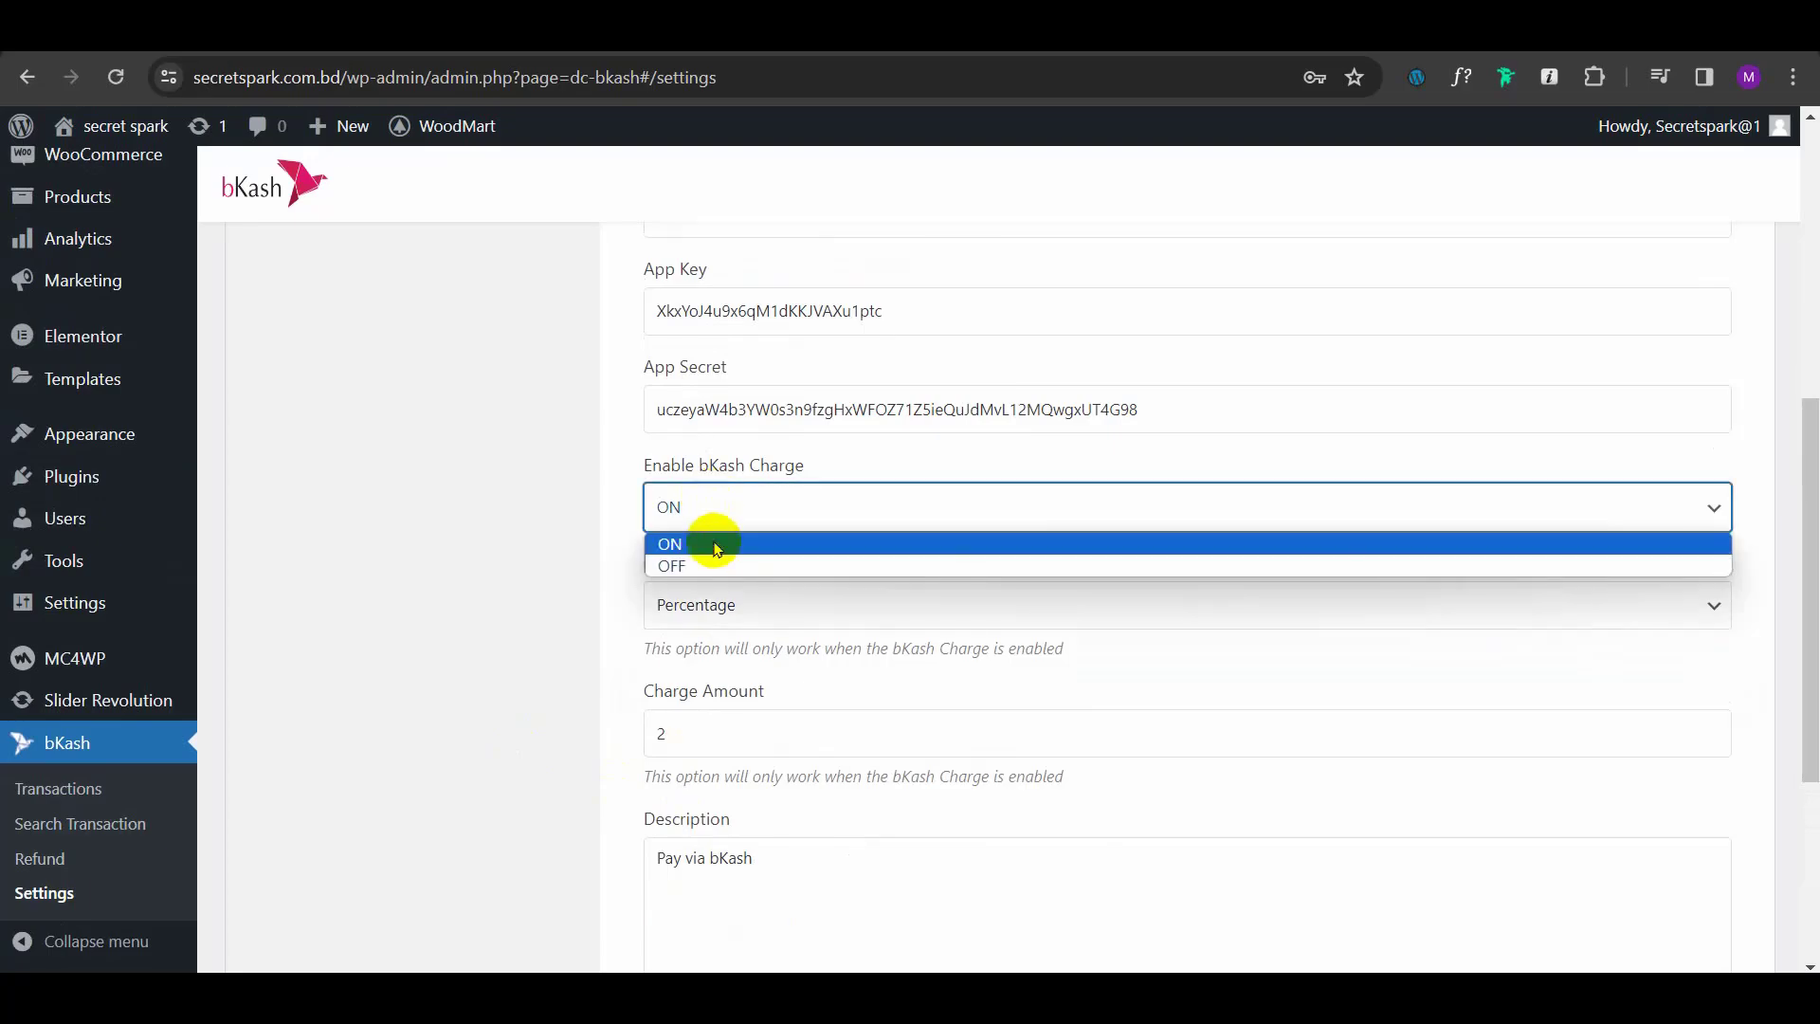
left_click(706, 563)
left_click(723, 924)
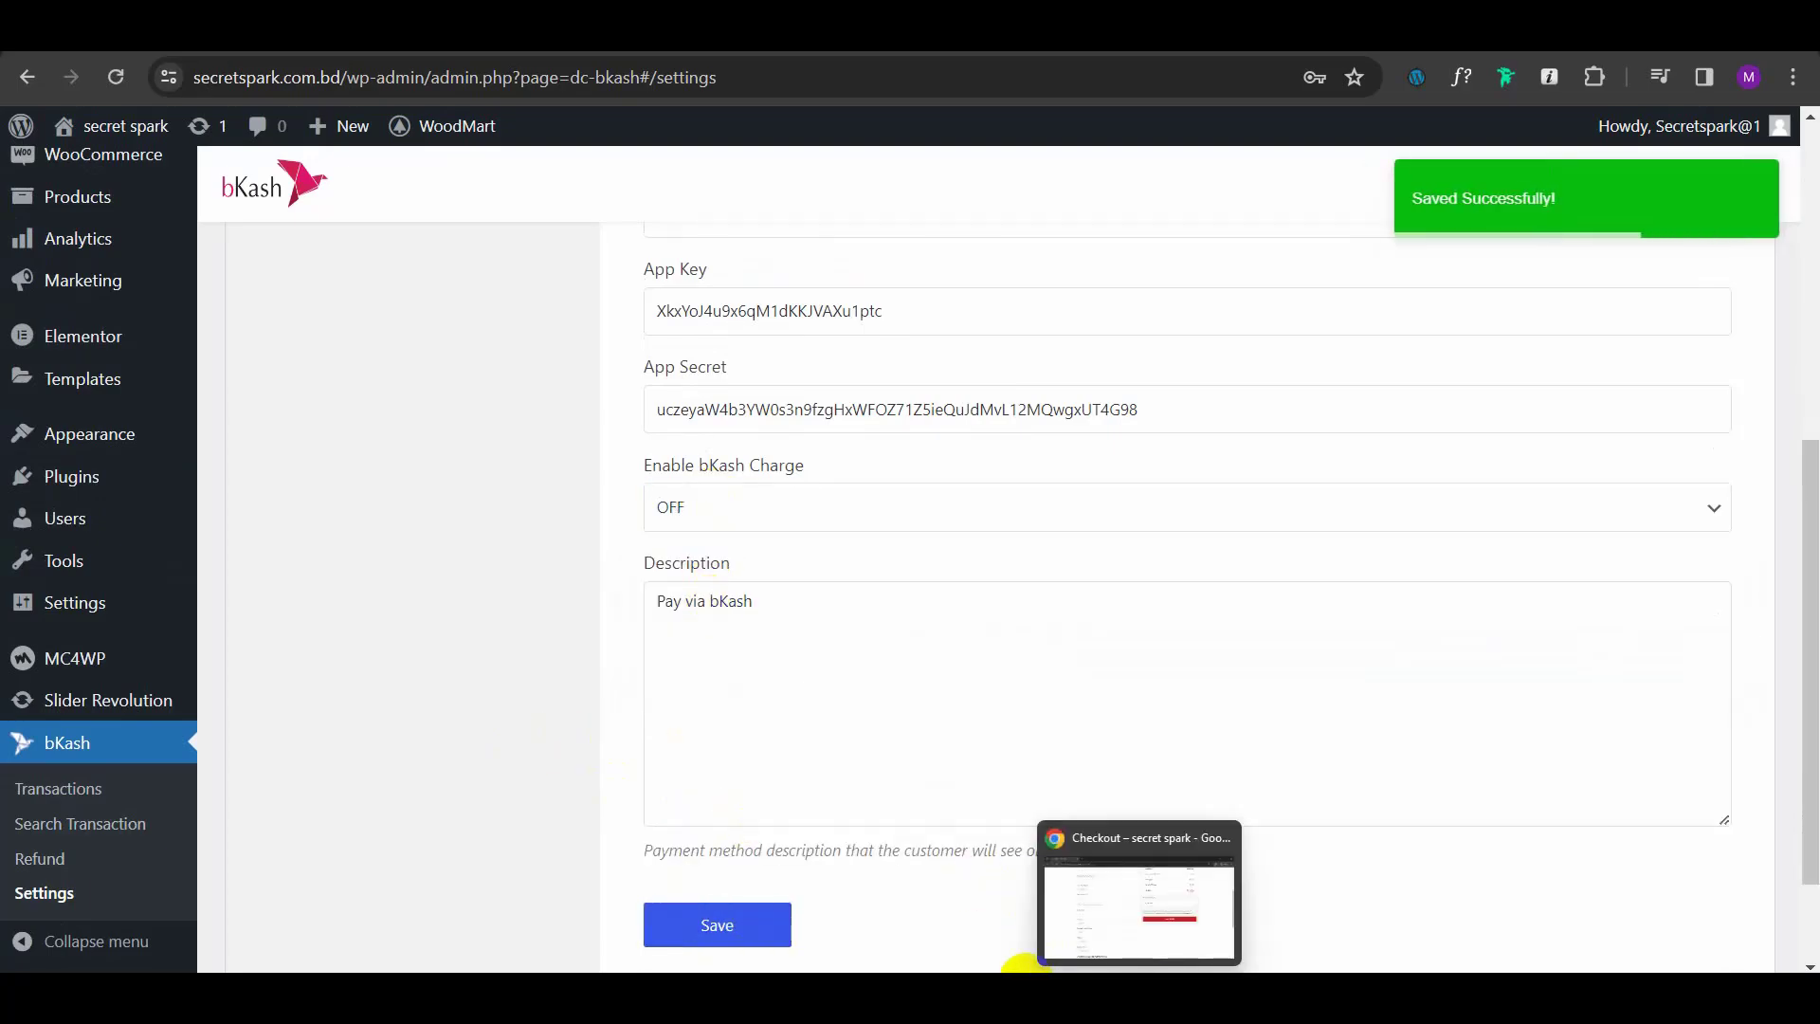
left_click(1090, 910)
Place the ৳1 order and confirm the bKash account, verification code, and PIN.
left_click(1061, 599)
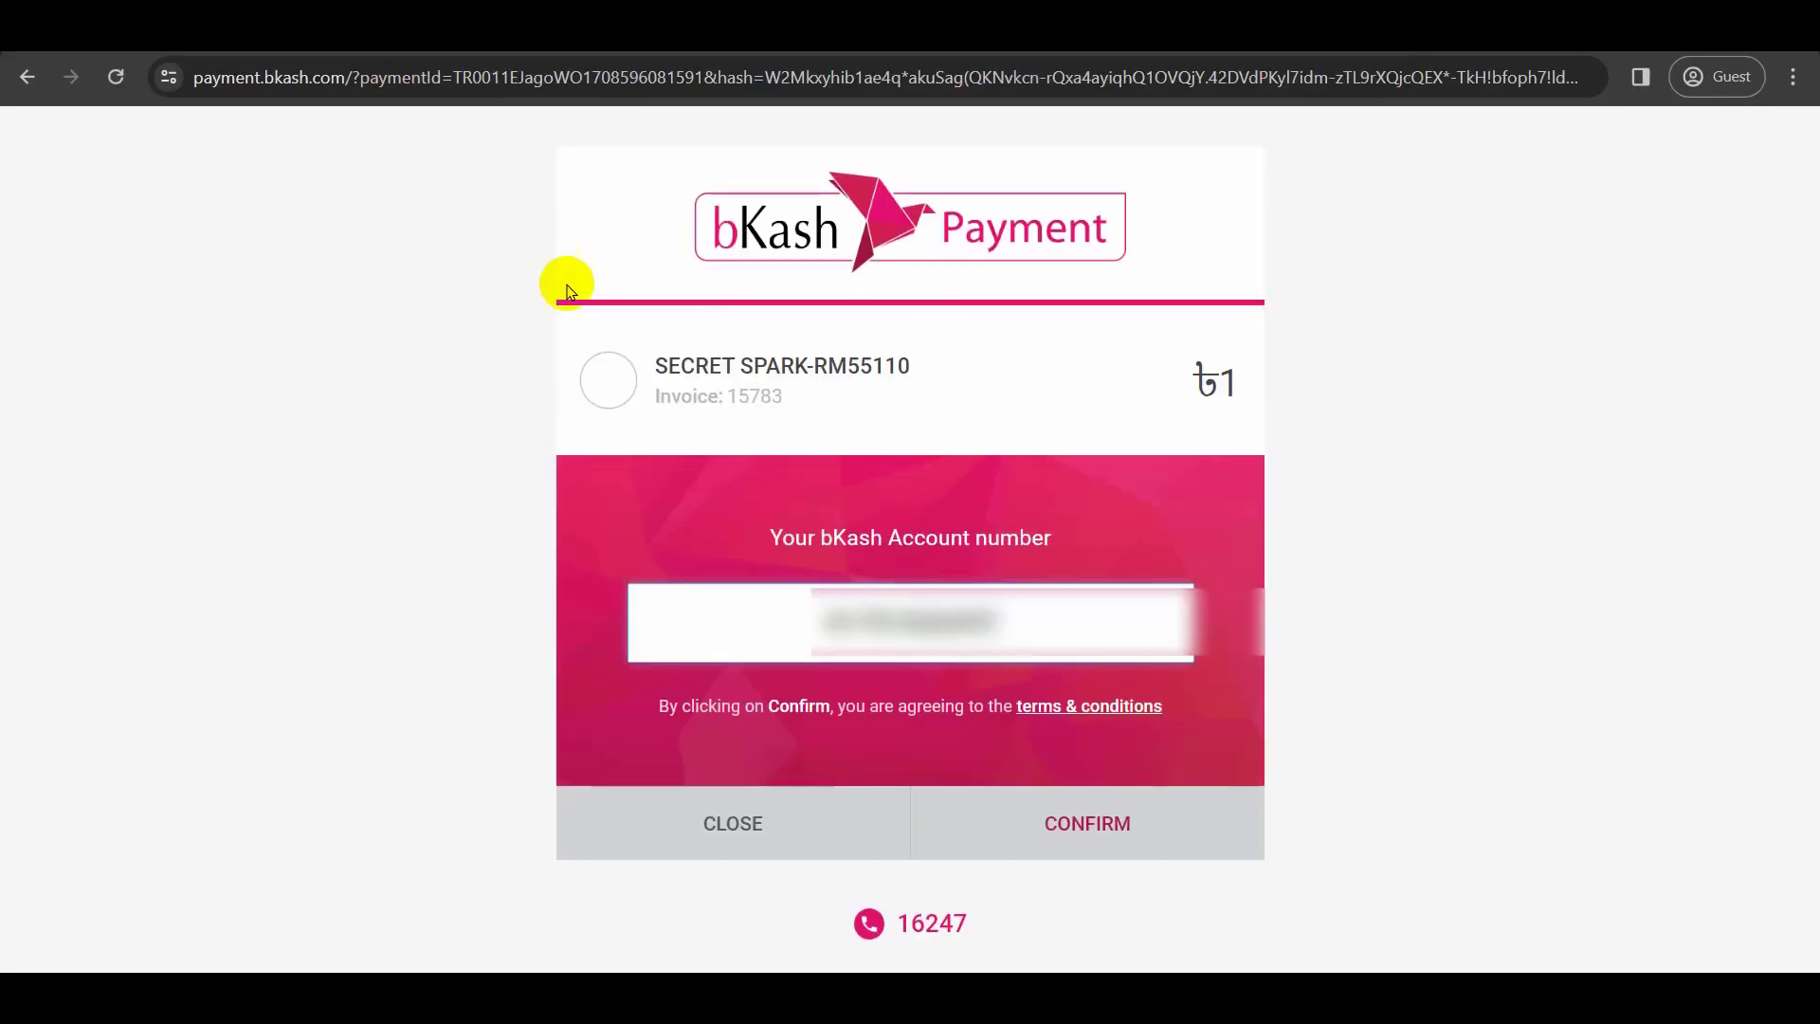
left_click(1074, 824)
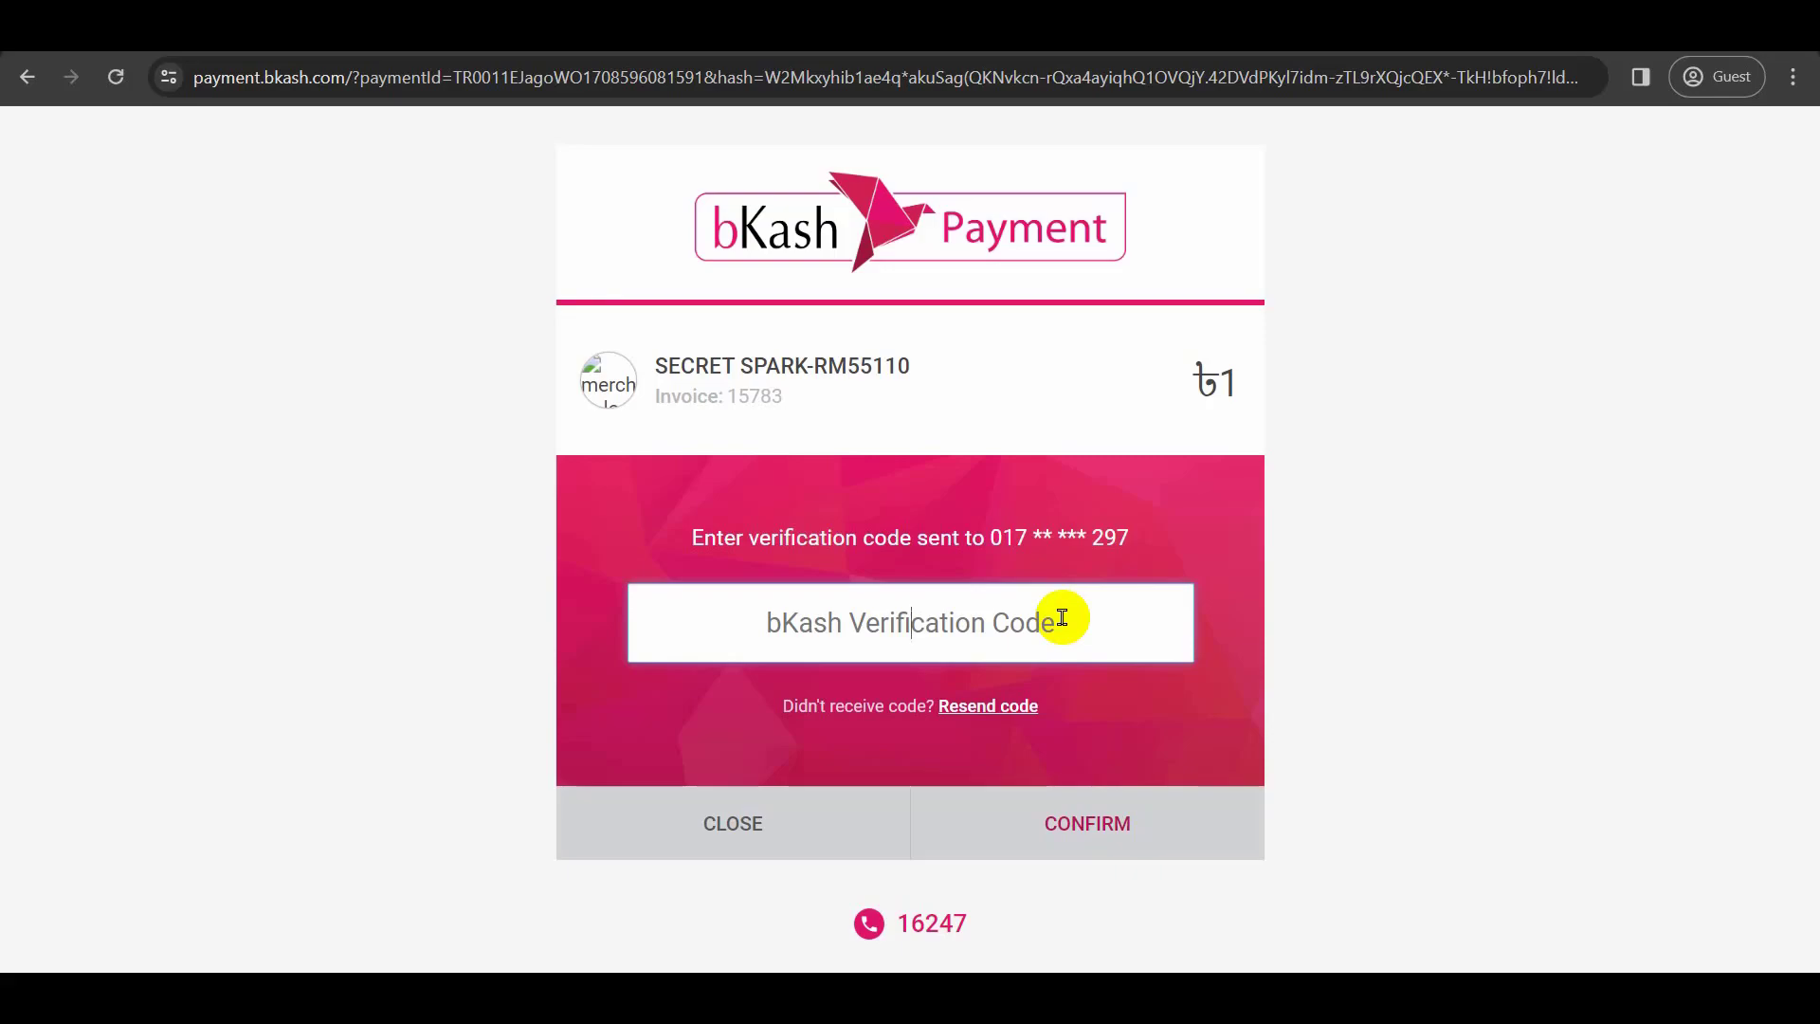
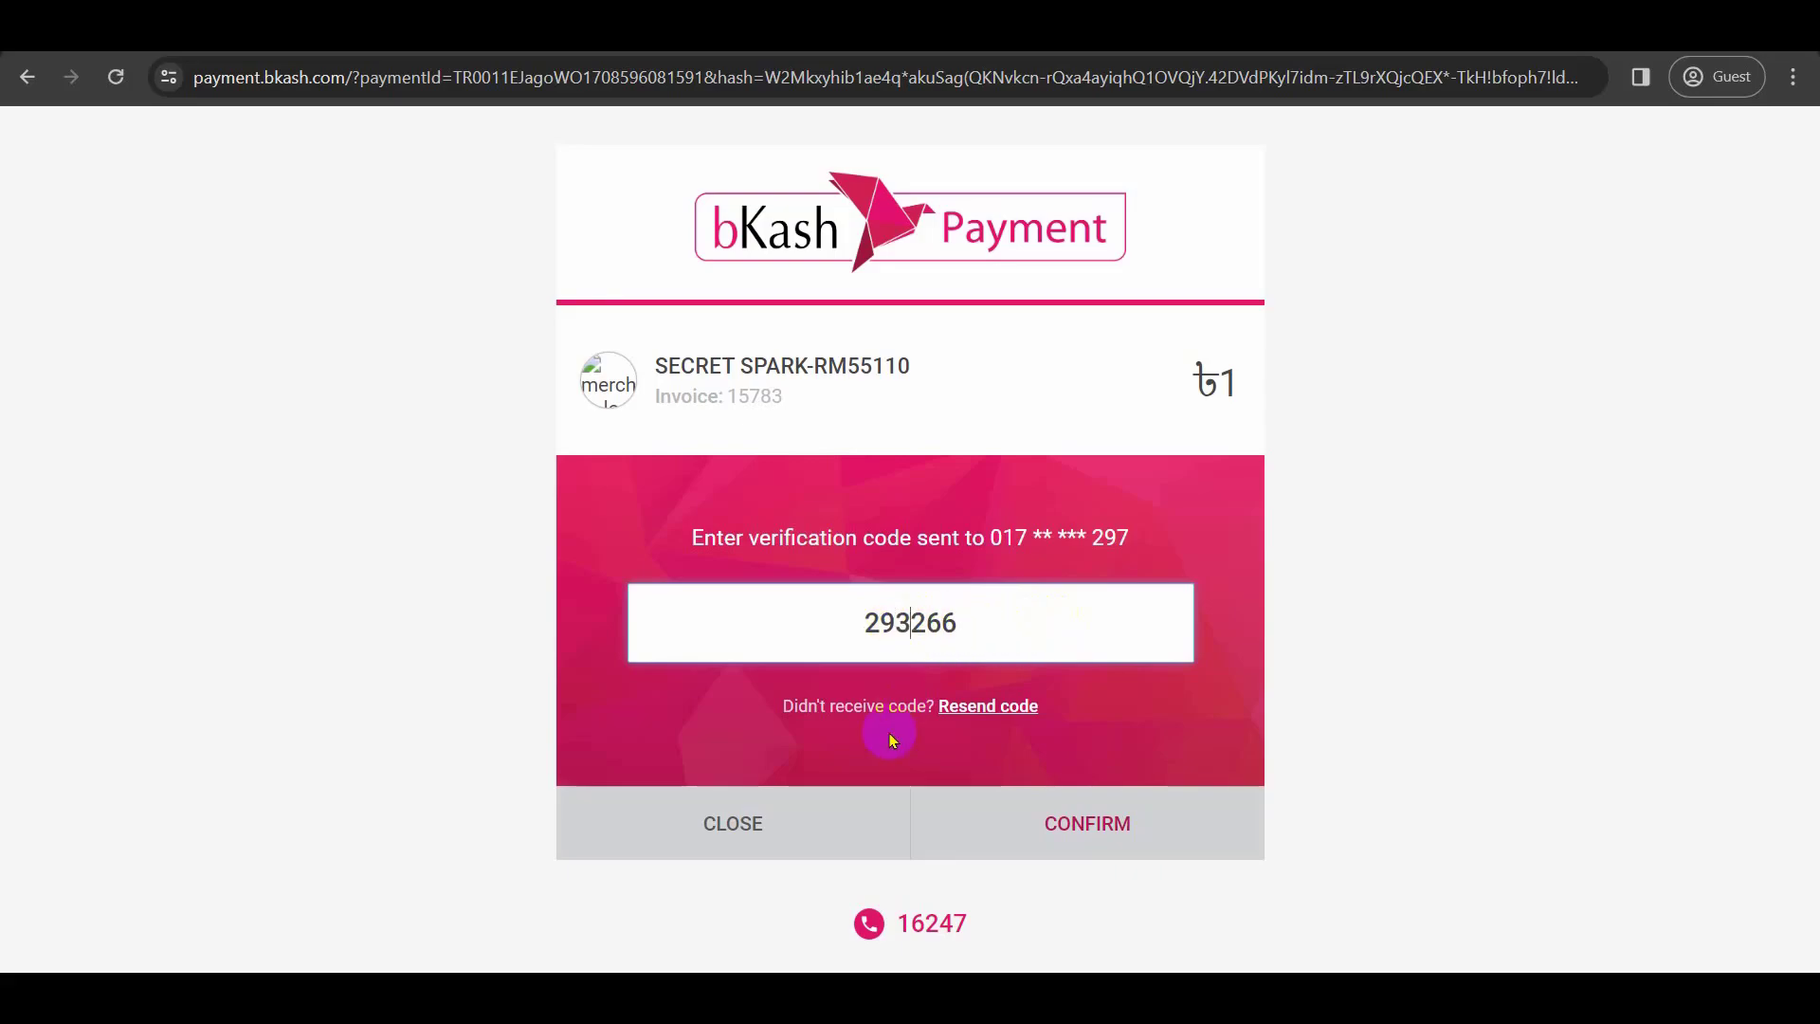
left_click(1157, 809)
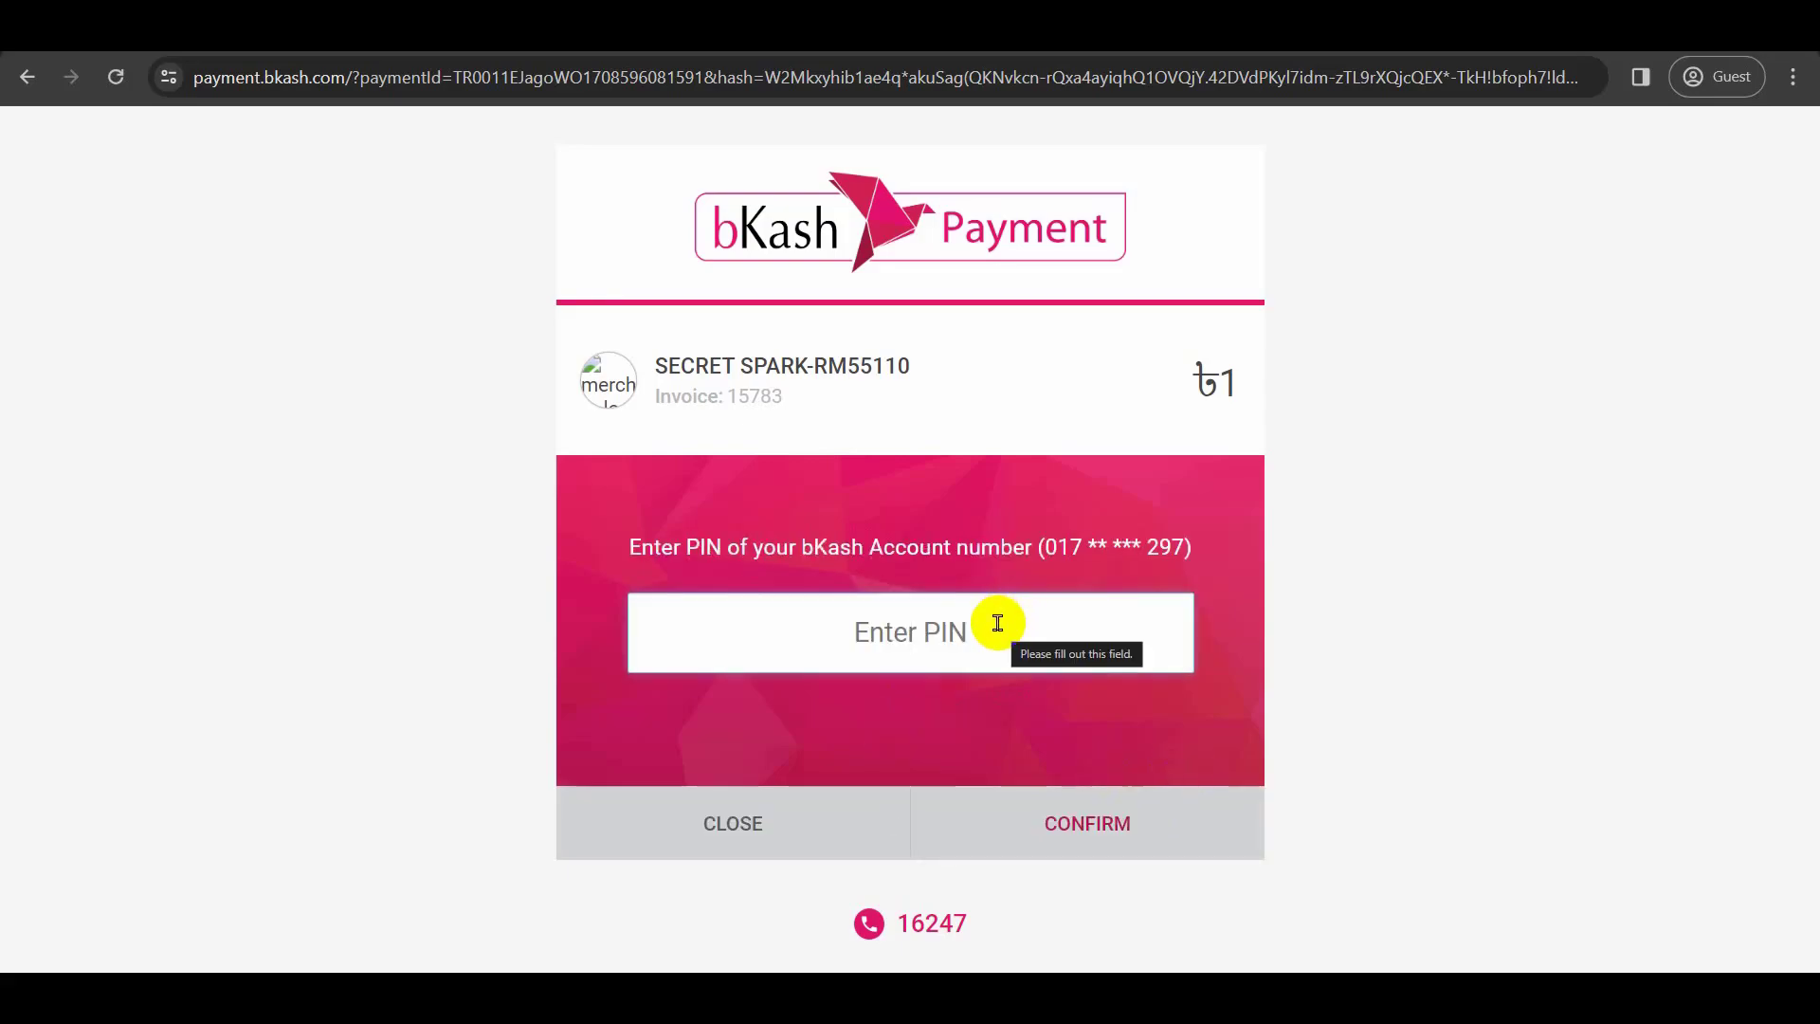
left_click(997, 622)
type("•••••")
left_click(1071, 821)
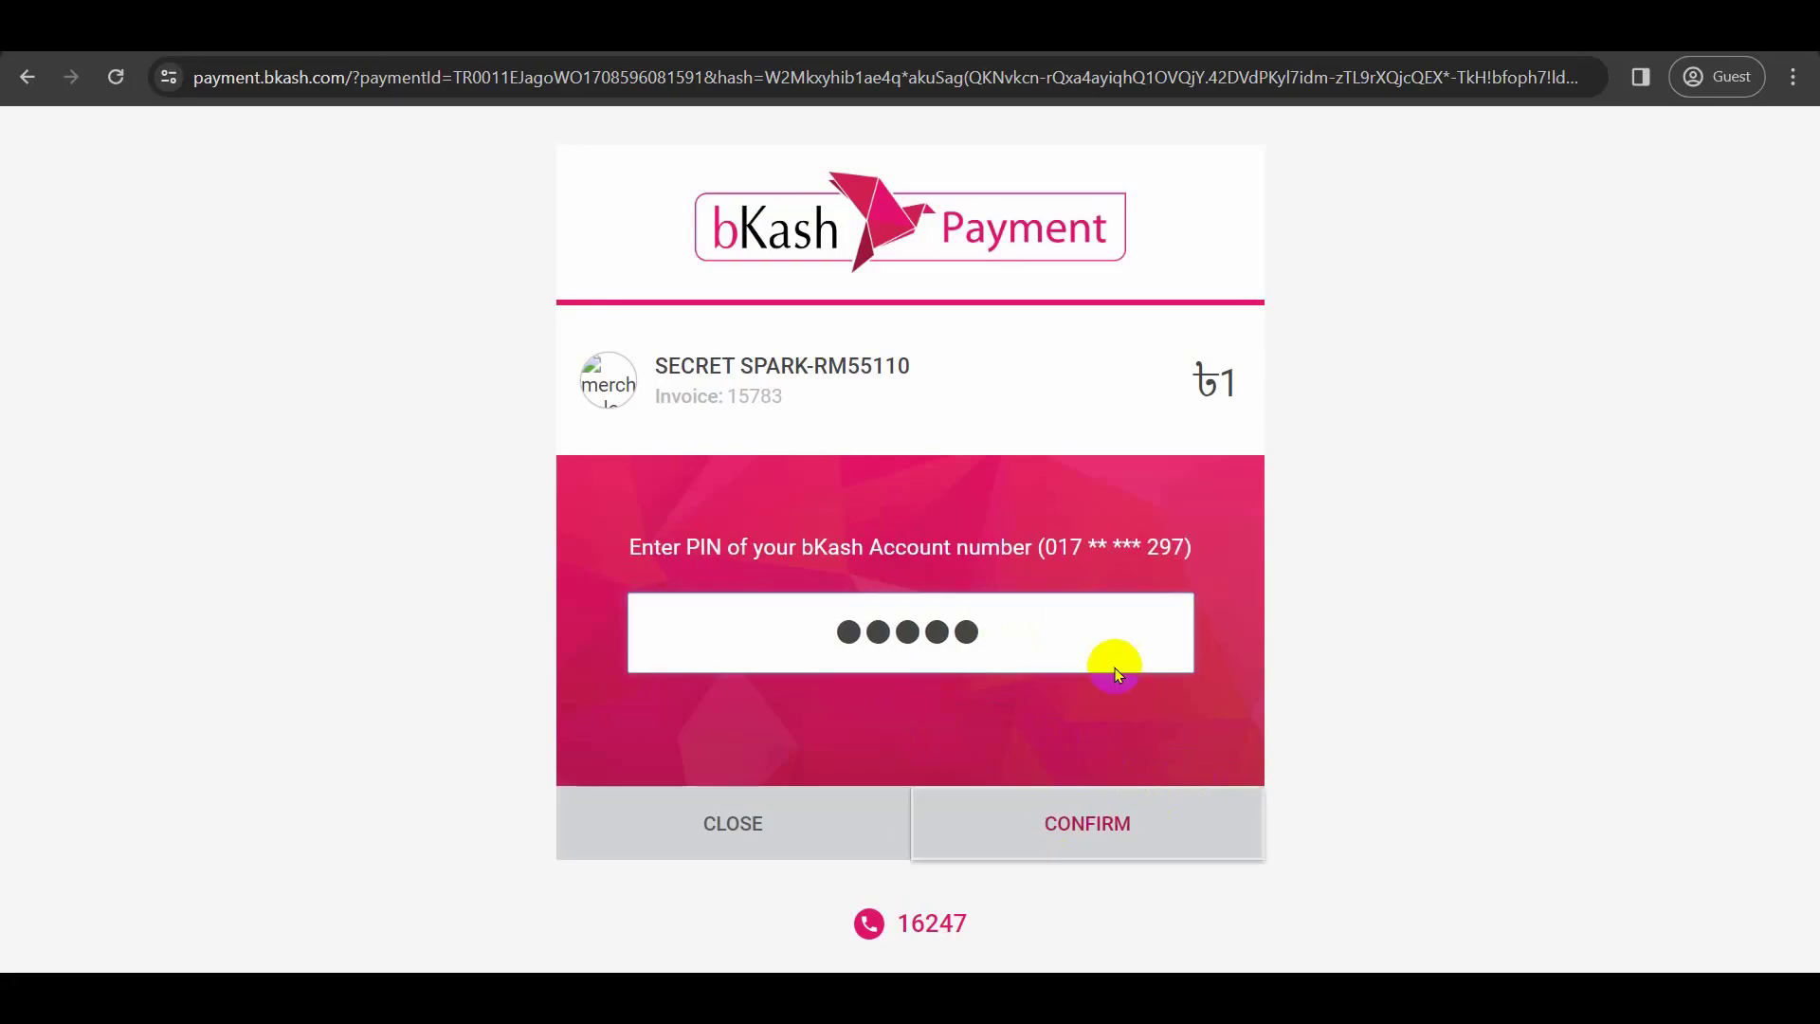